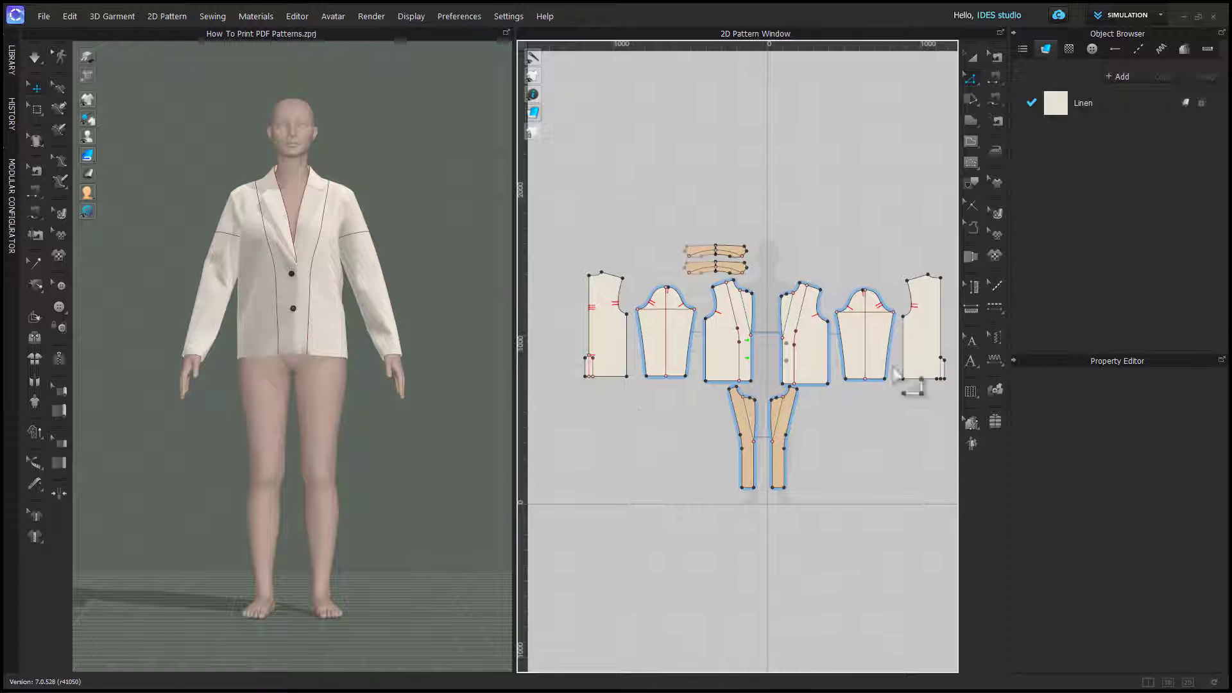
# Step: Delete the wearer's-left front facing and sleeve pattern pieces that duplicate their symmetric counterparts
pyautogui.press('a')
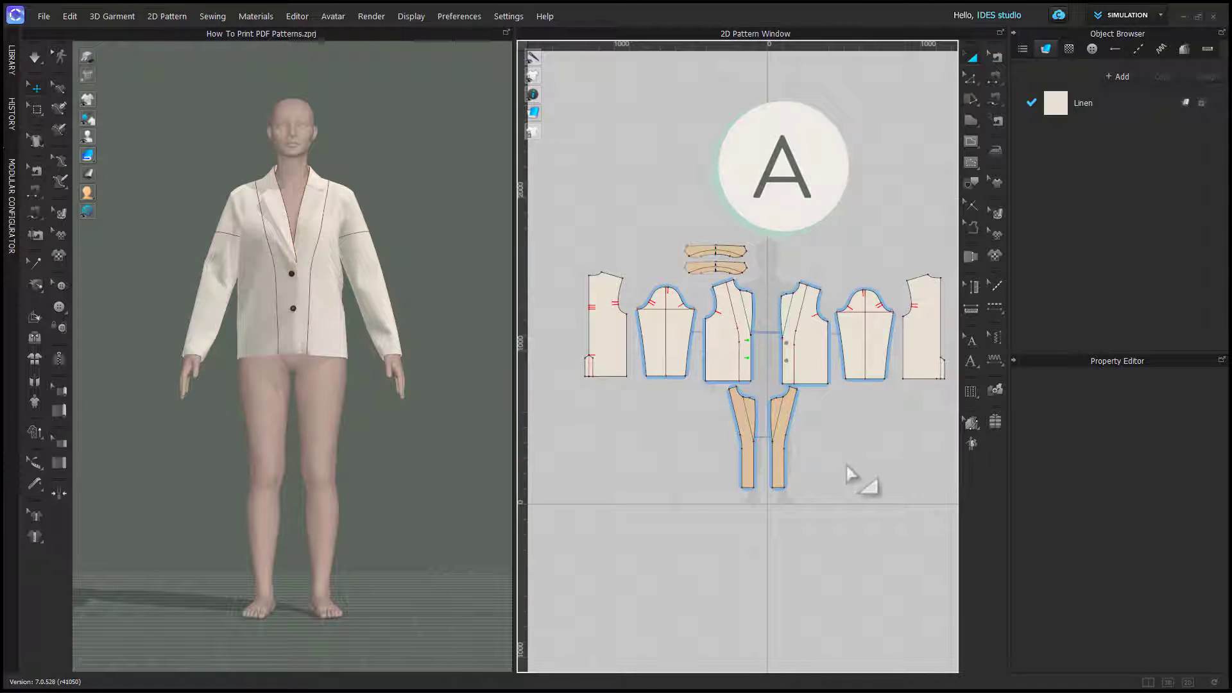
pyautogui.click(784, 464)
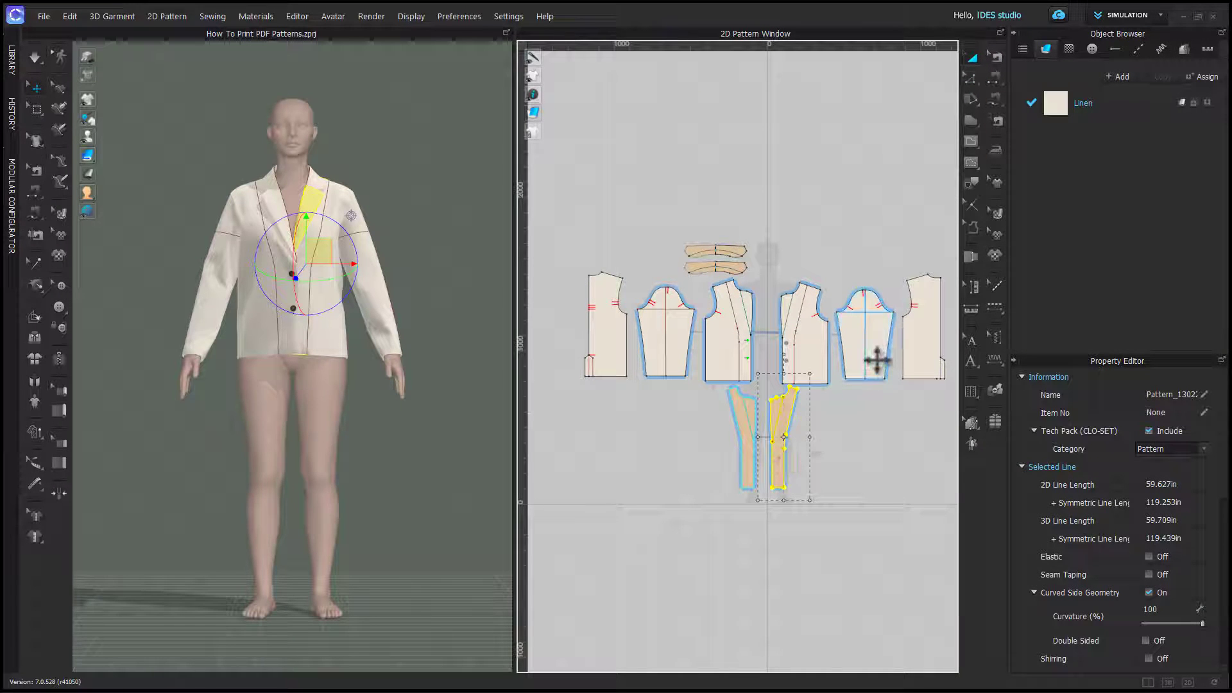
pyautogui.keyDown('shift'); pyautogui.click(855, 352); pyautogui.keyUp('shift')
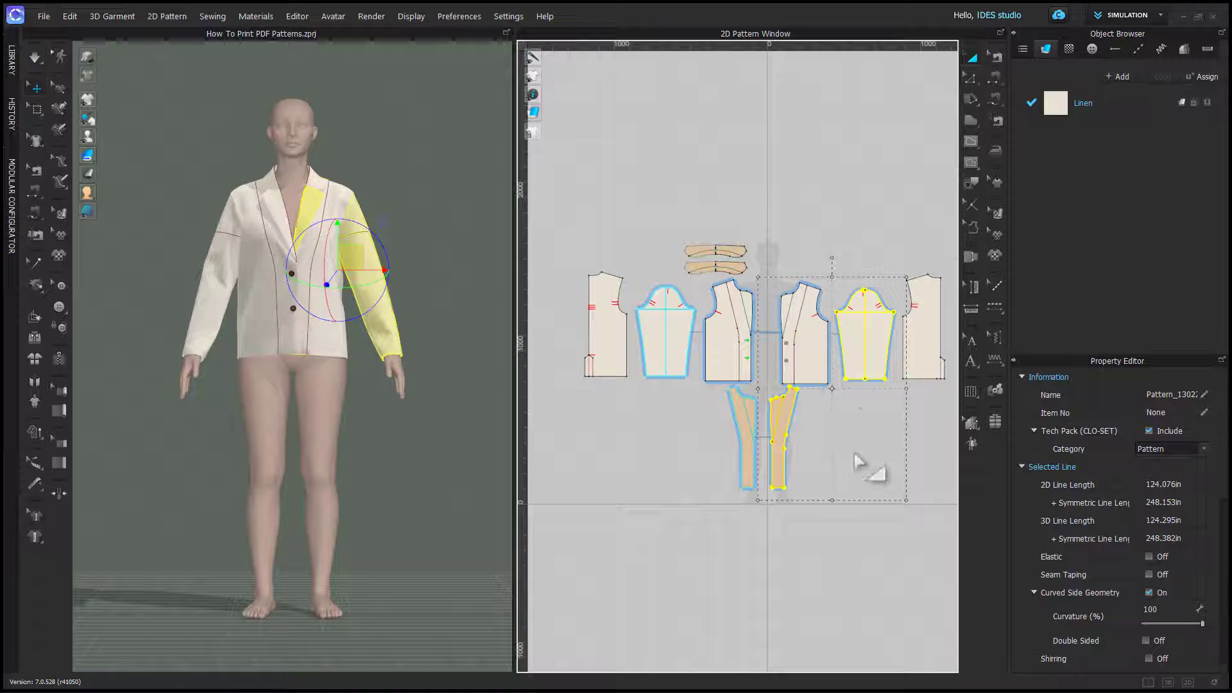
pyautogui.press('Delete')
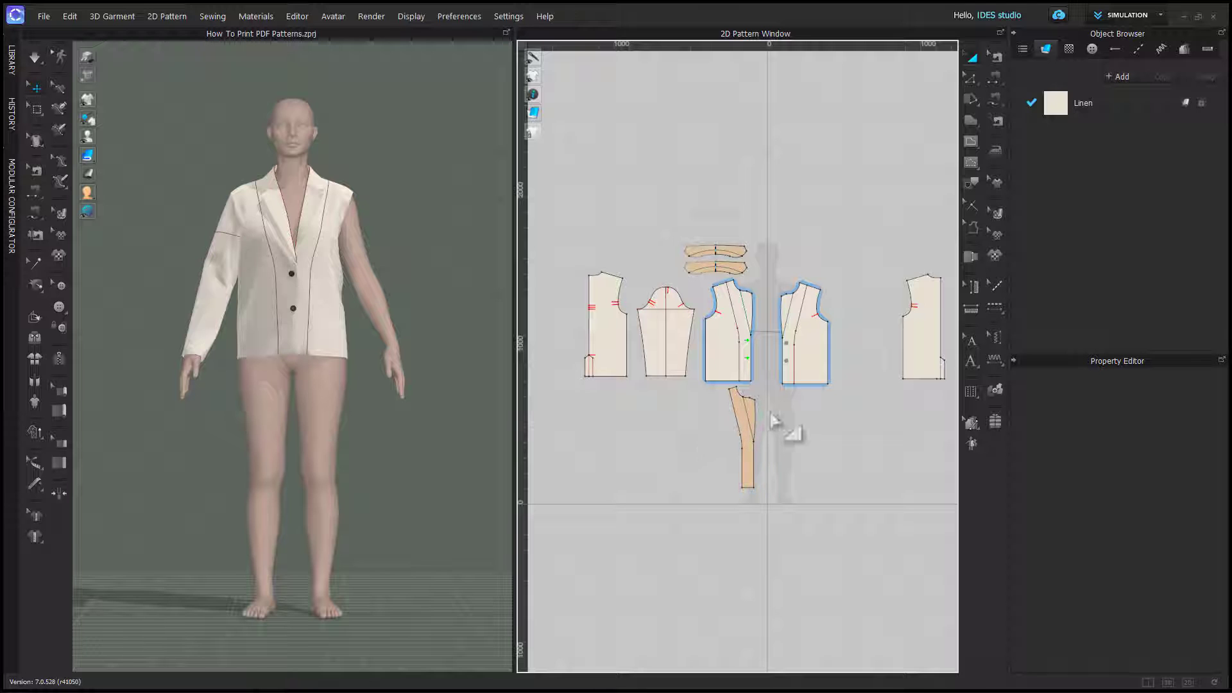
# Step: Examine the two button-front pieces and the two collar pieces for differences and symmetry
pyautogui.click(815, 374)
pyautogui.scroll(2, 799, 385)
pyautogui.scroll(2, 799, 385)
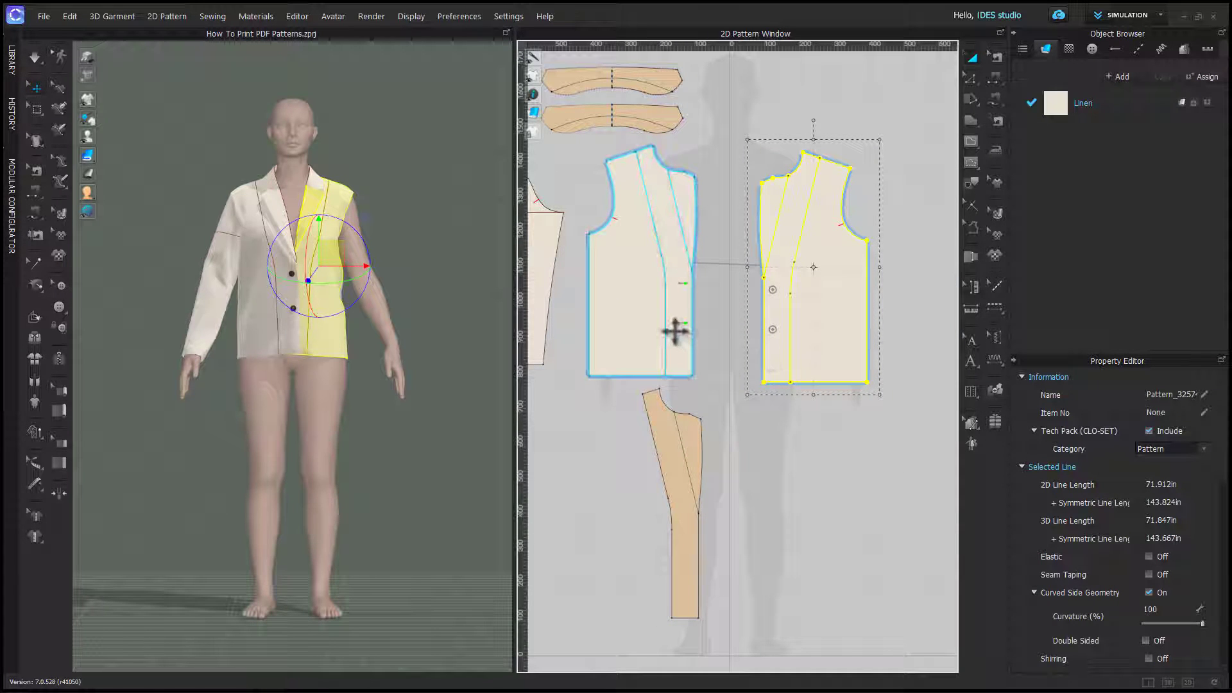
pyautogui.click(794, 460)
pyautogui.scroll(-3, 789, 462)
pyautogui.scroll(3, 678, 283)
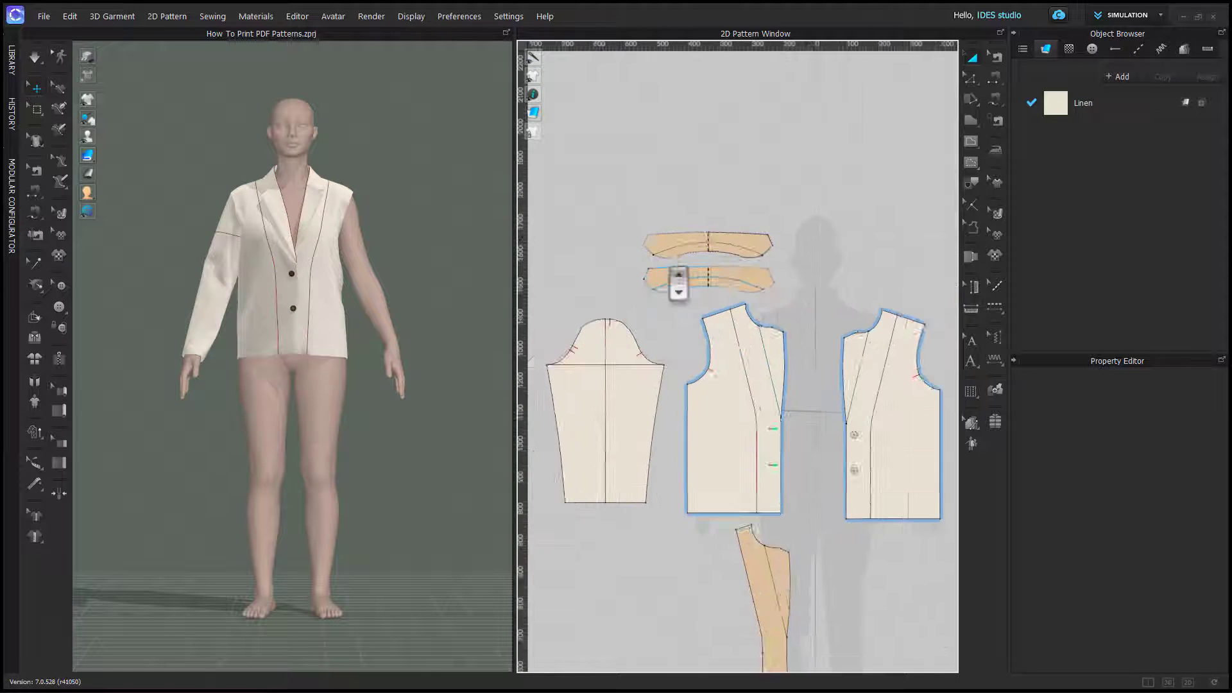
pyautogui.click(672, 272)
pyautogui.scroll(3, 670, 276)
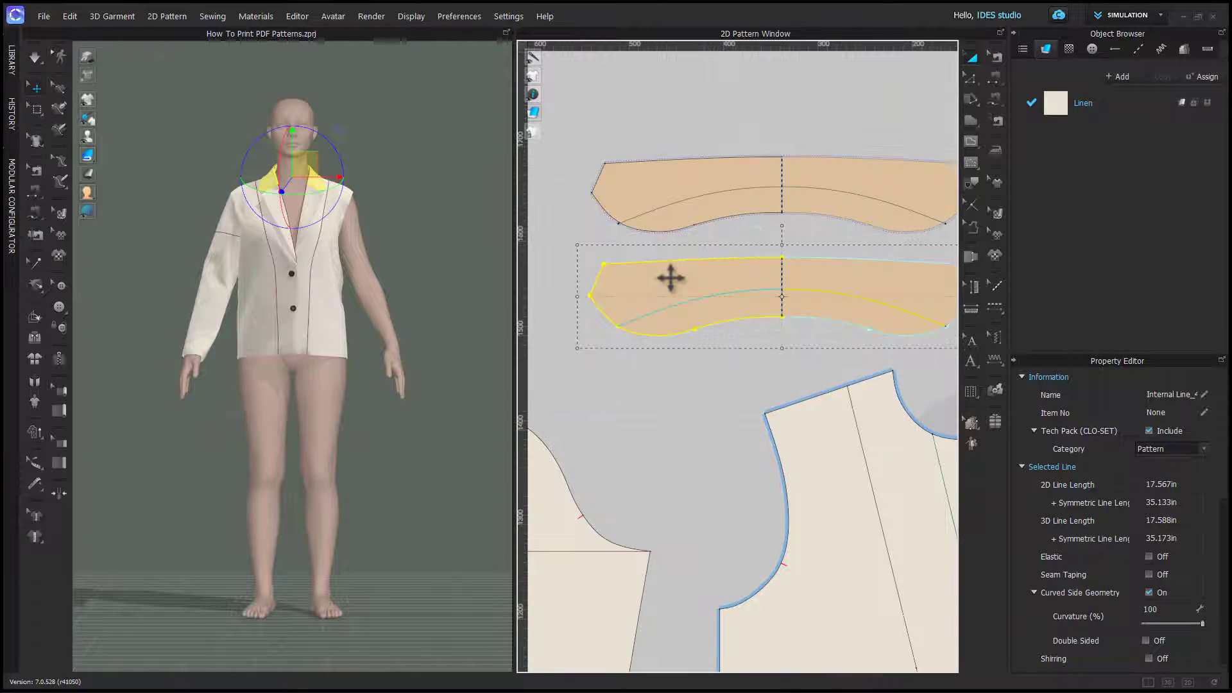
pyautogui.moveTo(670, 277)
pyautogui.mouseDown()
pyautogui.moveTo(672, 178)
pyautogui.moveTo(669, 278)
pyautogui.mouseUp()
pyautogui.scroll(-5, 666, 404)
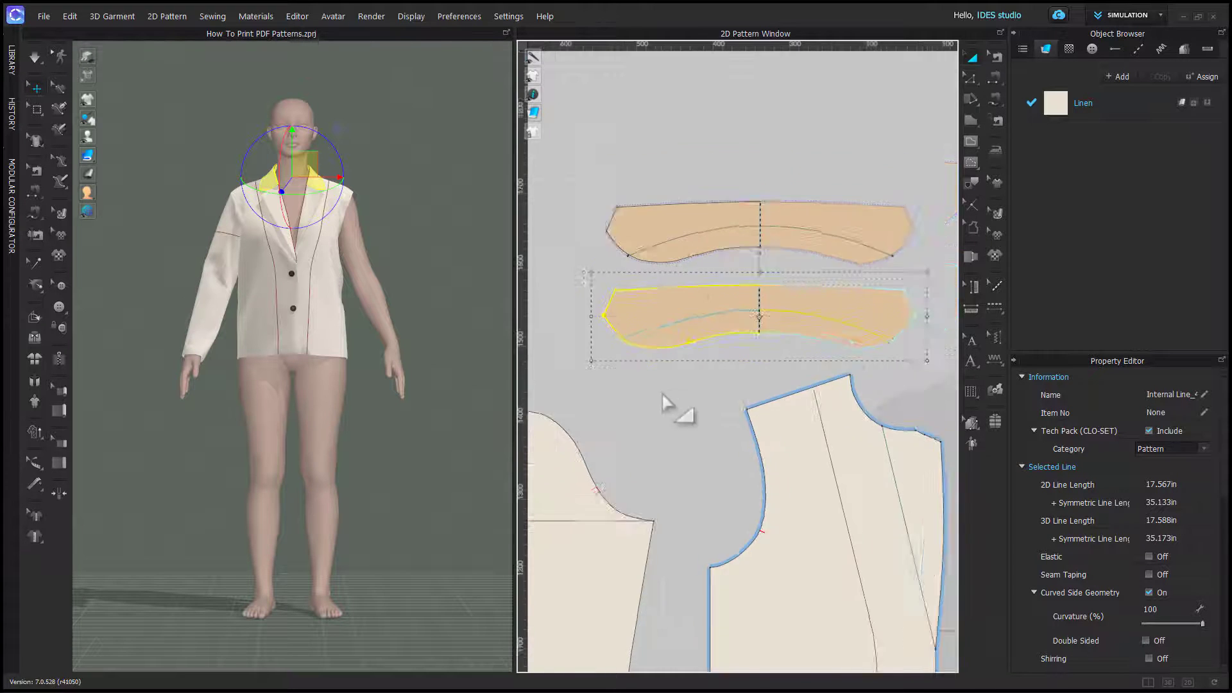
pyautogui.scroll(-3, 674, 442)
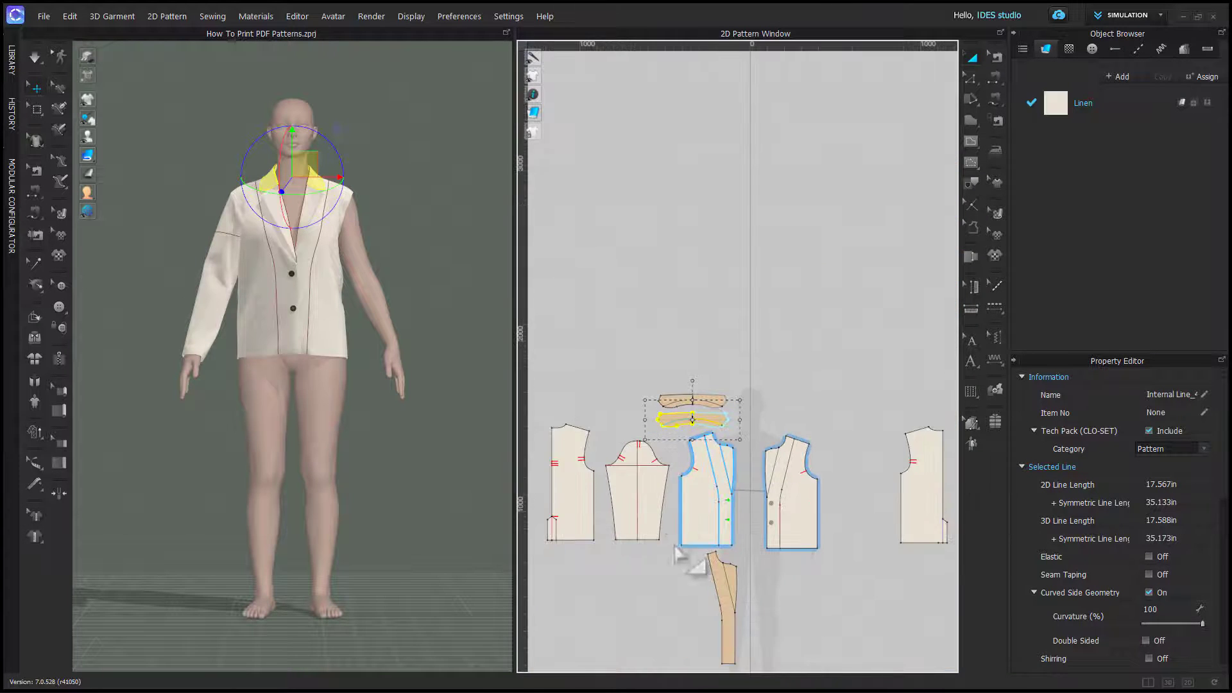
# Step: Inspect the vent at the hem of the jacket's back in the 3D garment view
pyautogui.click(908, 440)
pyautogui.moveTo(908, 440); pyautogui.dragTo(892, 442)
pyautogui.click(582, 503)
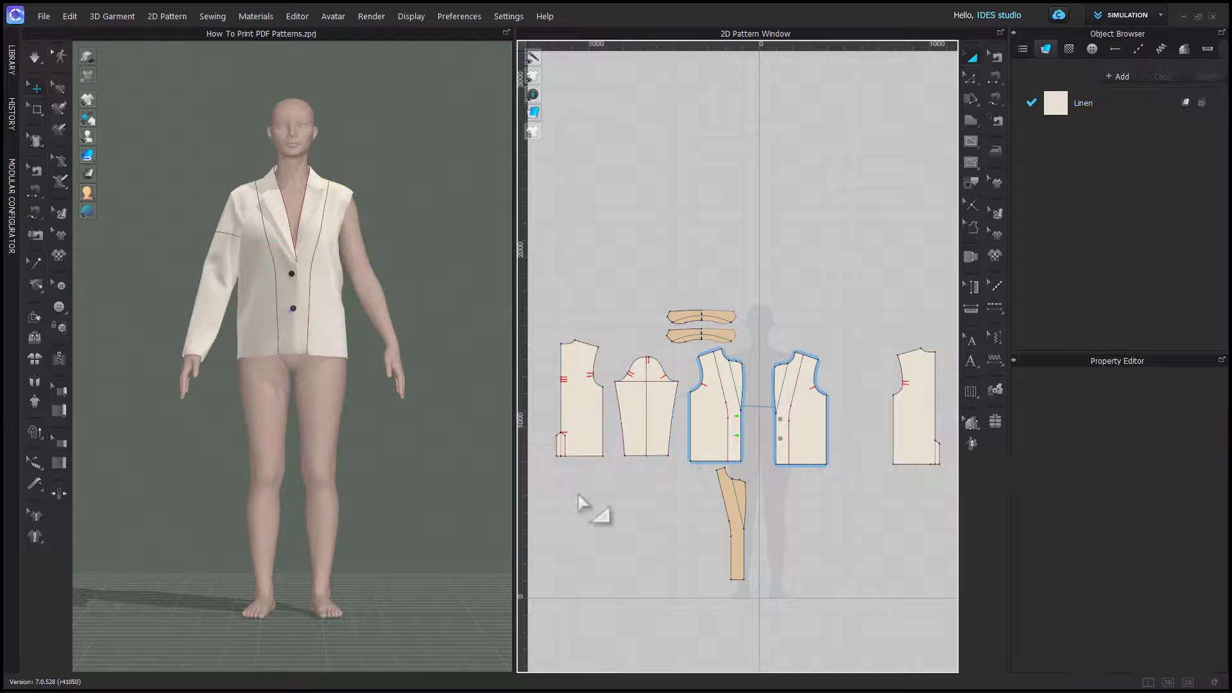
pyautogui.moveTo(306, 479); pyautogui.dragTo(507, 453, button='right')
pyautogui.scroll(5, 250, 473)
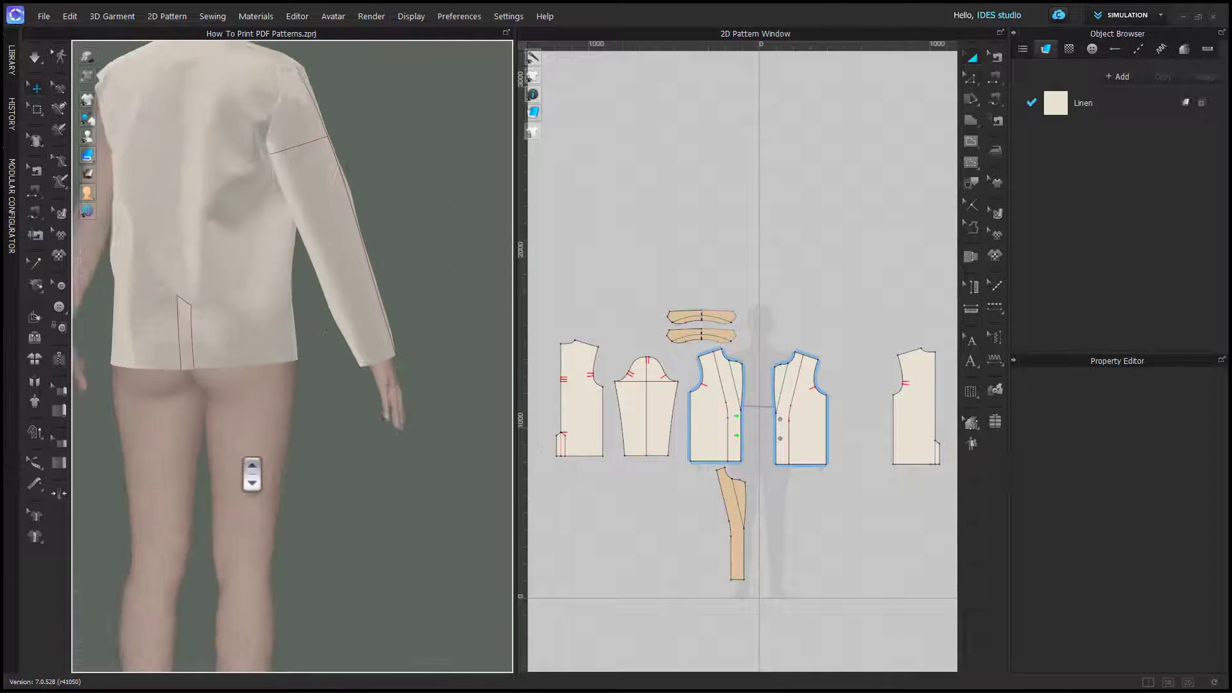
pyautogui.click(256, 389)
pyautogui.moveTo(255, 389); pyautogui.dragTo(196, 409, button='right')
pyautogui.click(334, 473)
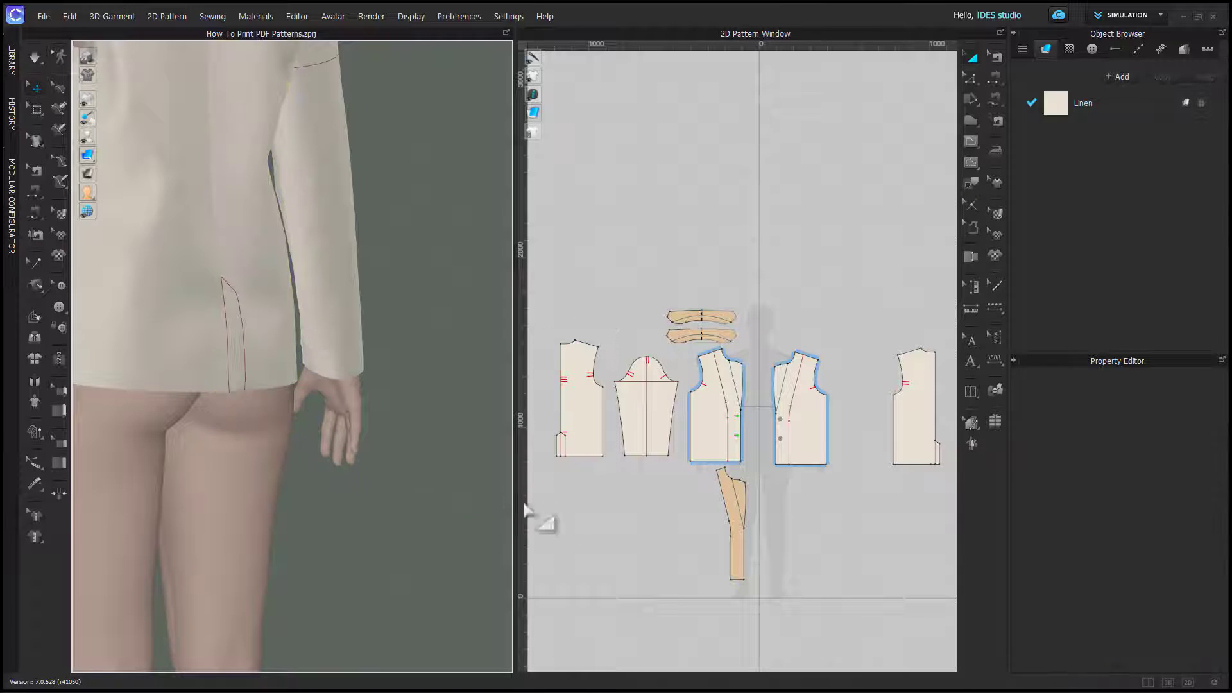
# Step: Delete the wearer's-left back pattern piece and return the 3D view to the front
pyautogui.click(898, 445)
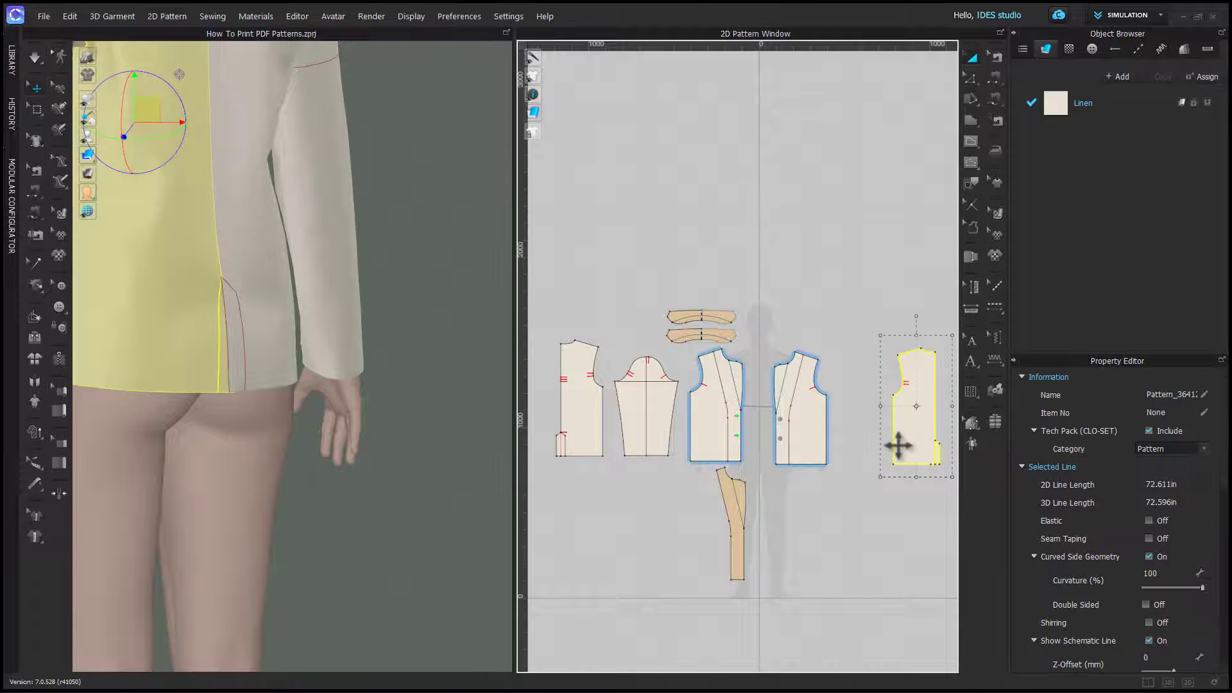
pyautogui.press('Delete')
pyautogui.moveTo(674, 550); pyautogui.dragTo(722, 460, button='right')
pyautogui.scroll(2, 686, 449)
pyautogui.press('2')
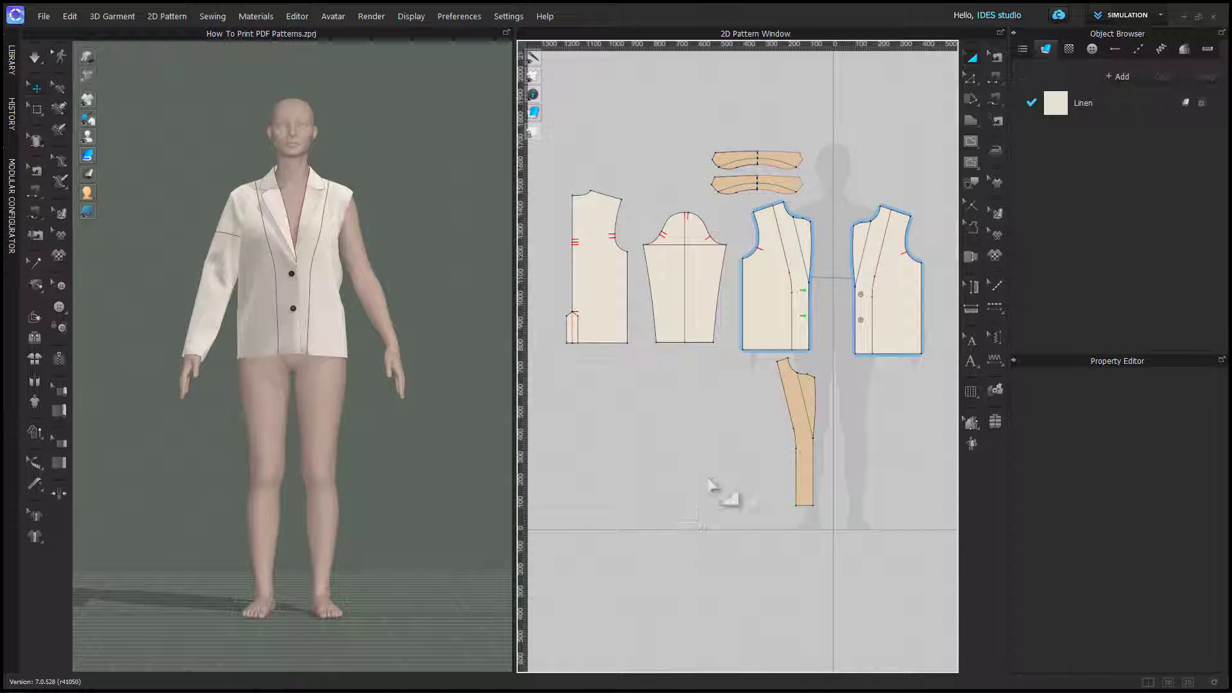
# Step: Add a seam allowance to all remaining pattern pieces with a width of 0.375 in
pyautogui.click(973, 228)
pyautogui.scroll(-3, 907, 460)
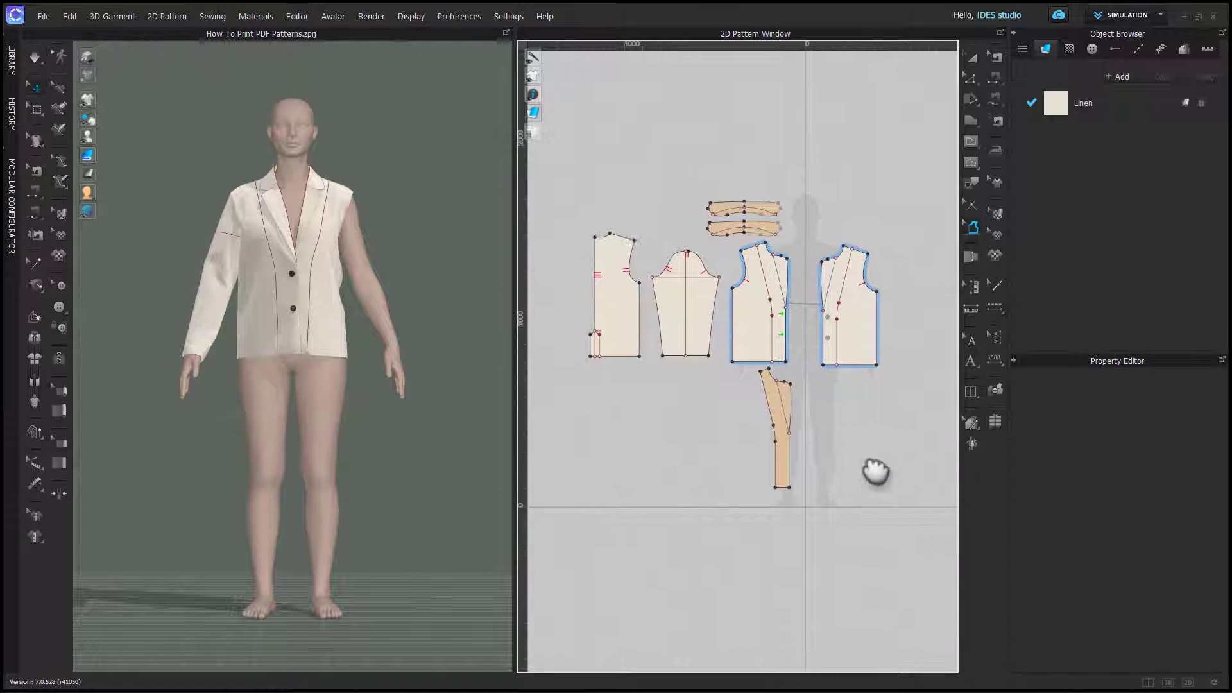
pyautogui.moveTo(559, 170); pyautogui.dragTo(894, 518)
pyautogui.click(1188, 399)
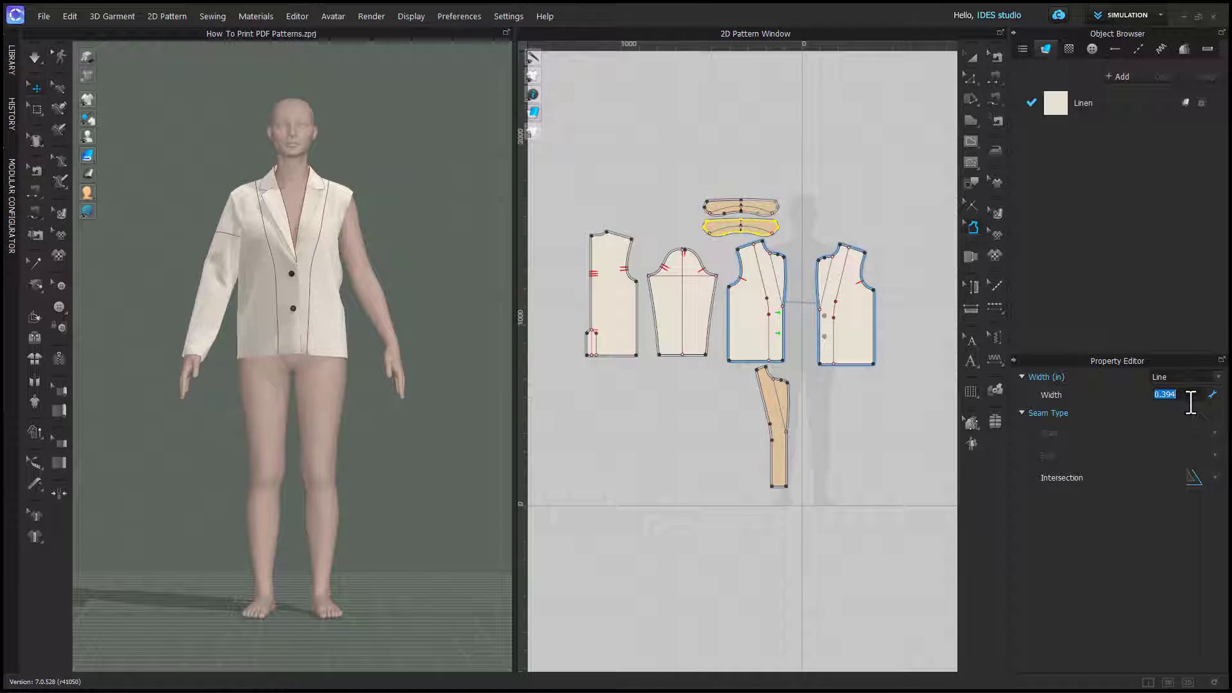
pyautogui.press('Return')
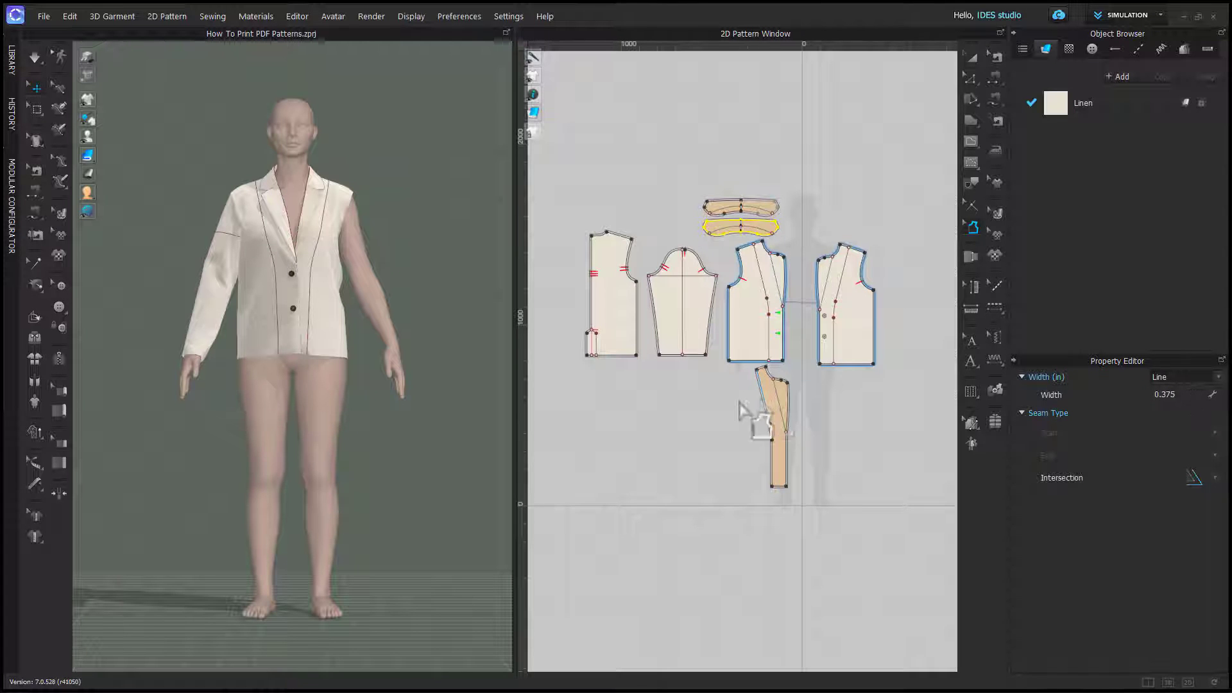
# Step: Reduce the seam allowance width around both collar pieces
pyautogui.scroll(3, 688, 417)
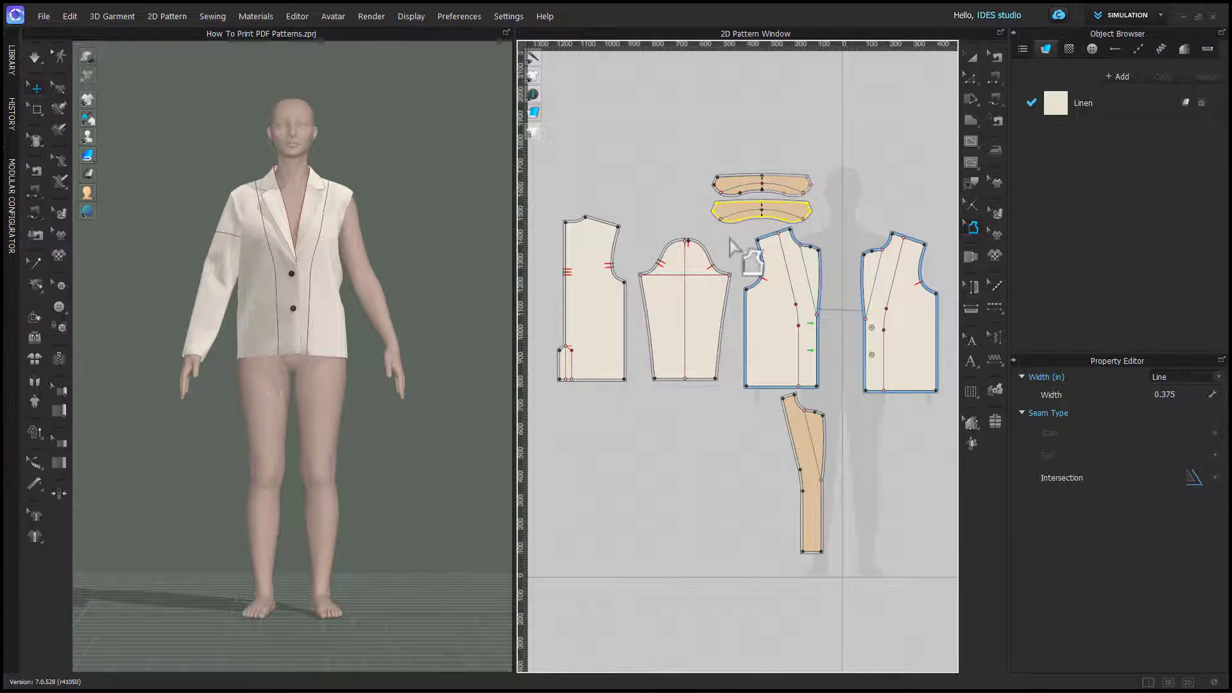
pyautogui.click(738, 256)
pyautogui.scroll(5, 737, 256)
pyautogui.moveTo(609, 206); pyautogui.dragTo(910, 357)
pyautogui.click(1186, 395)
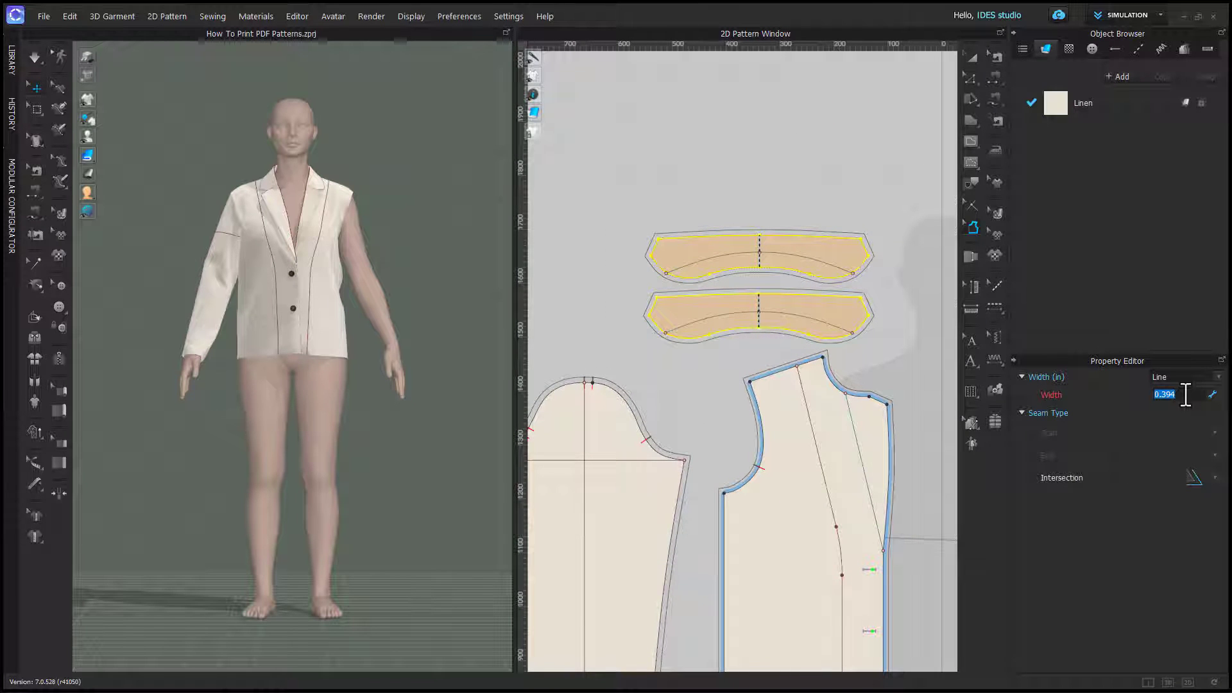
pyautogui.press('Return')
# Step: Select the neckline, lapel, front opening and short front hem edges of both front pieces with the seam allowance tool
pyautogui.click(859, 403)
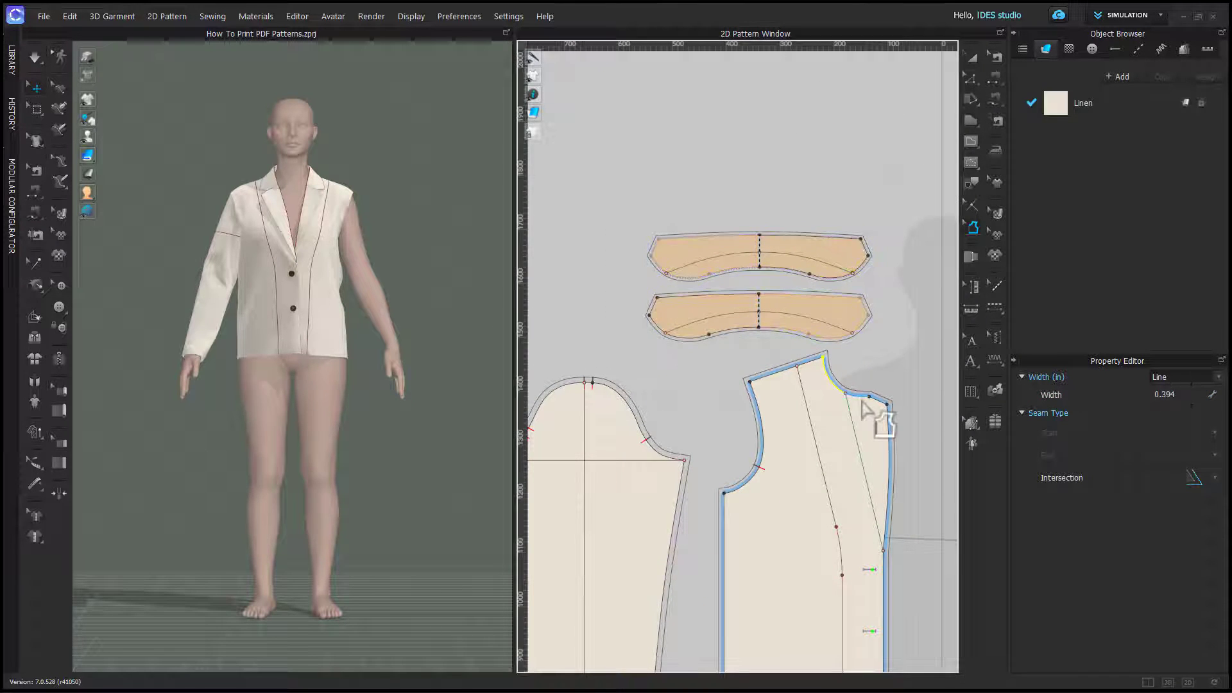
pyautogui.keyDown('shift'); pyautogui.click(889, 449); pyautogui.keyUp('shift')
pyautogui.scroll(-2, 921, 577)
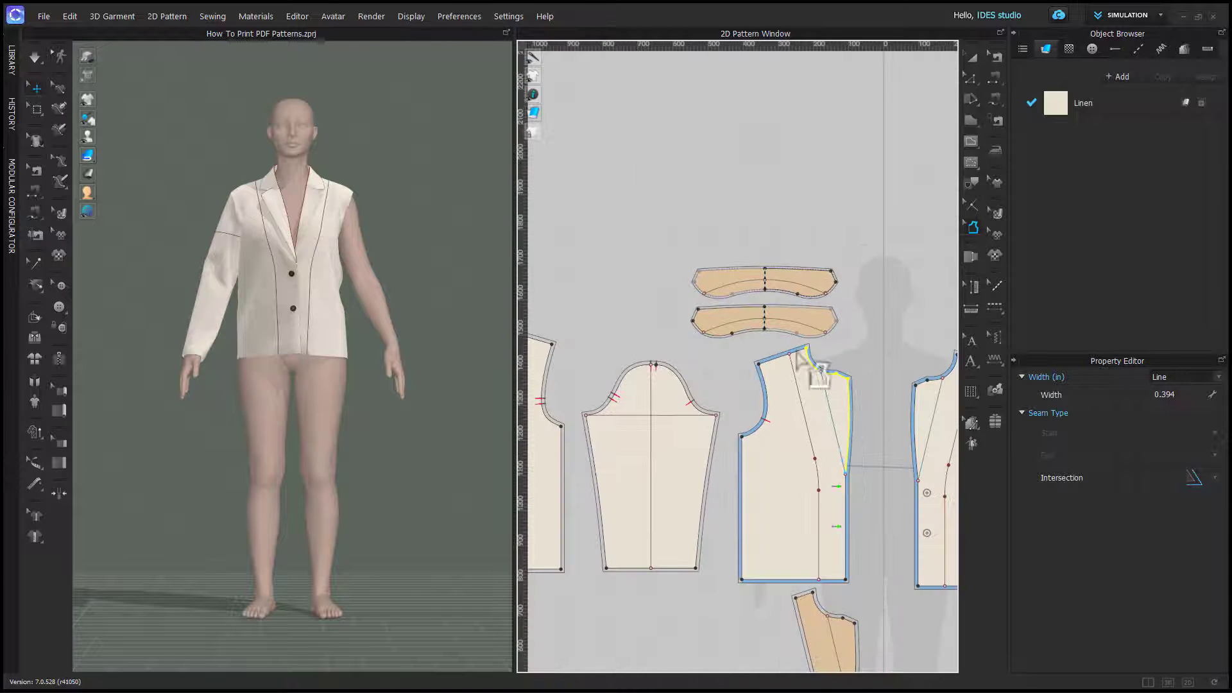
pyautogui.keyDown('shift'); pyautogui.click(846, 550); pyautogui.keyUp('shift')
pyautogui.keyDown('shift'); pyautogui.click(927, 586); pyautogui.keyUp('shift')
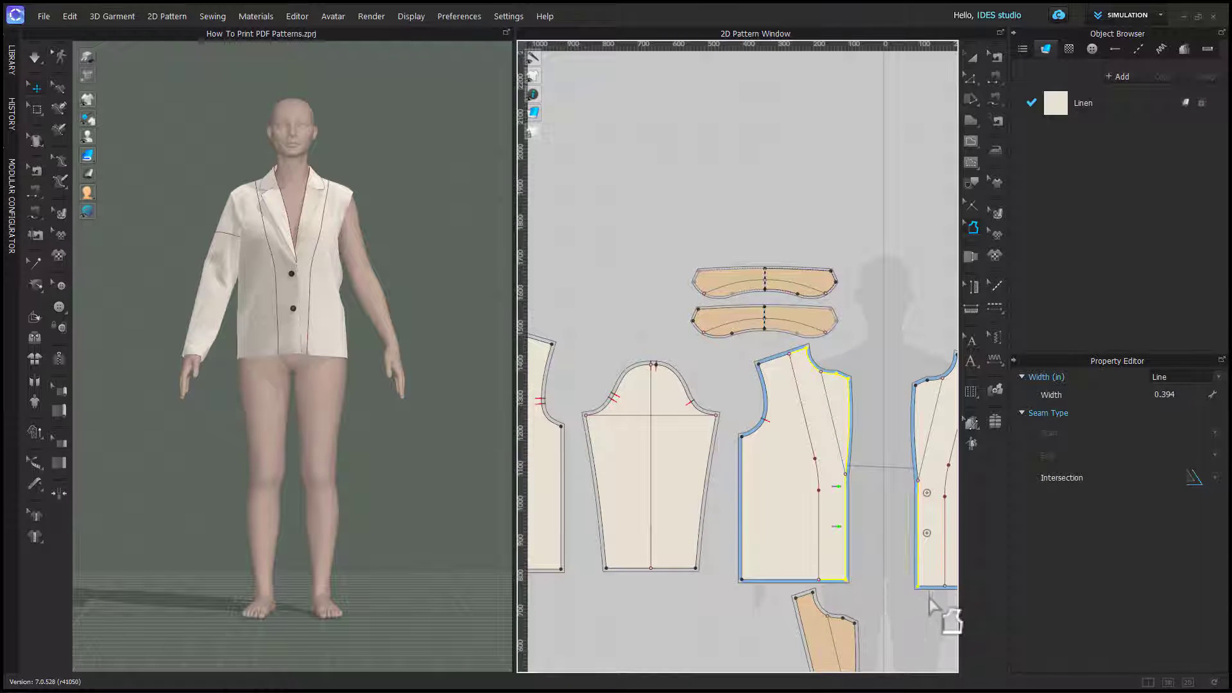
pyautogui.moveTo(912, 472); pyautogui.dragTo(831, 408, button='middle')
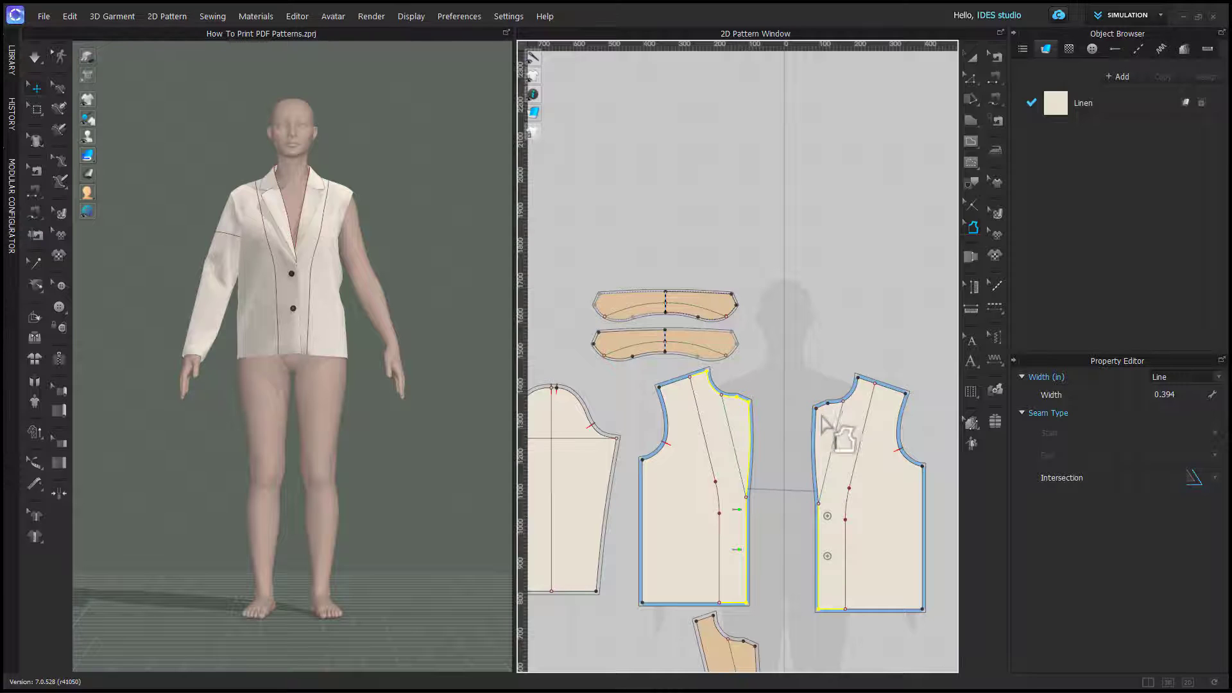
pyautogui.scroll(2, 832, 405)
pyautogui.keyDown('shift'); pyautogui.click(832, 404); pyautogui.keyUp('shift')
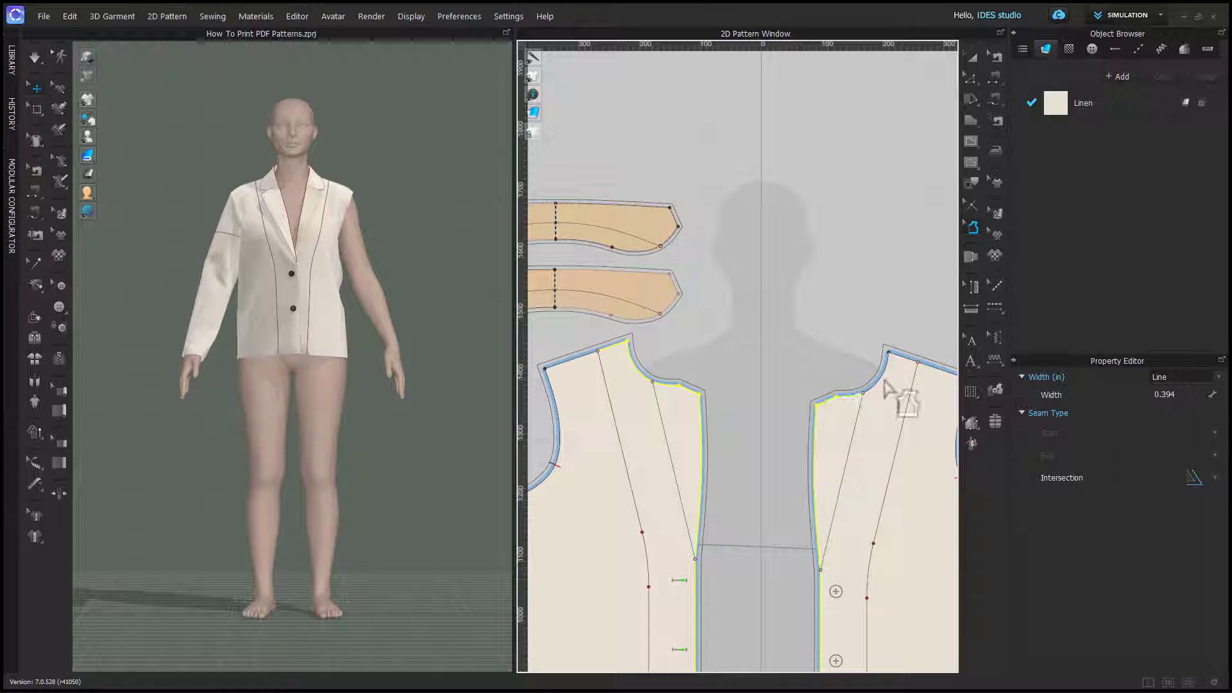
# Step: Set the seam allowance width of the back piece's neckline to 0.25 in
pyautogui.scroll(-3, 812, 349)
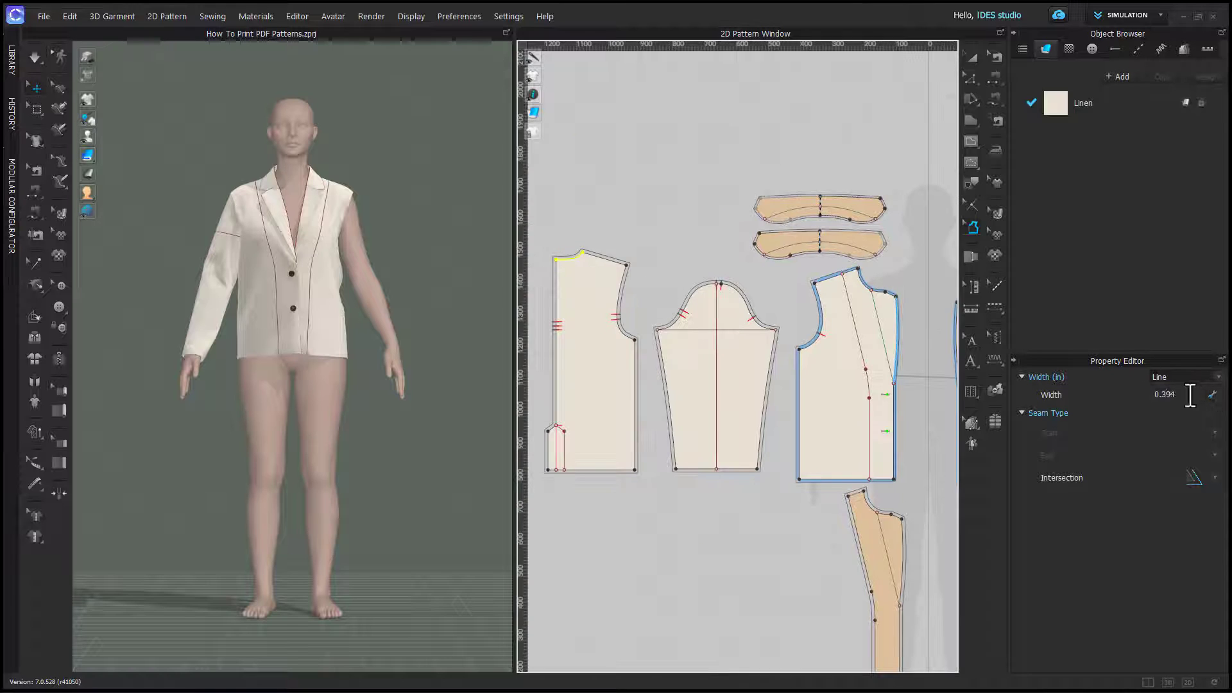
pyautogui.click(1178, 394)
pyautogui.write('.25')
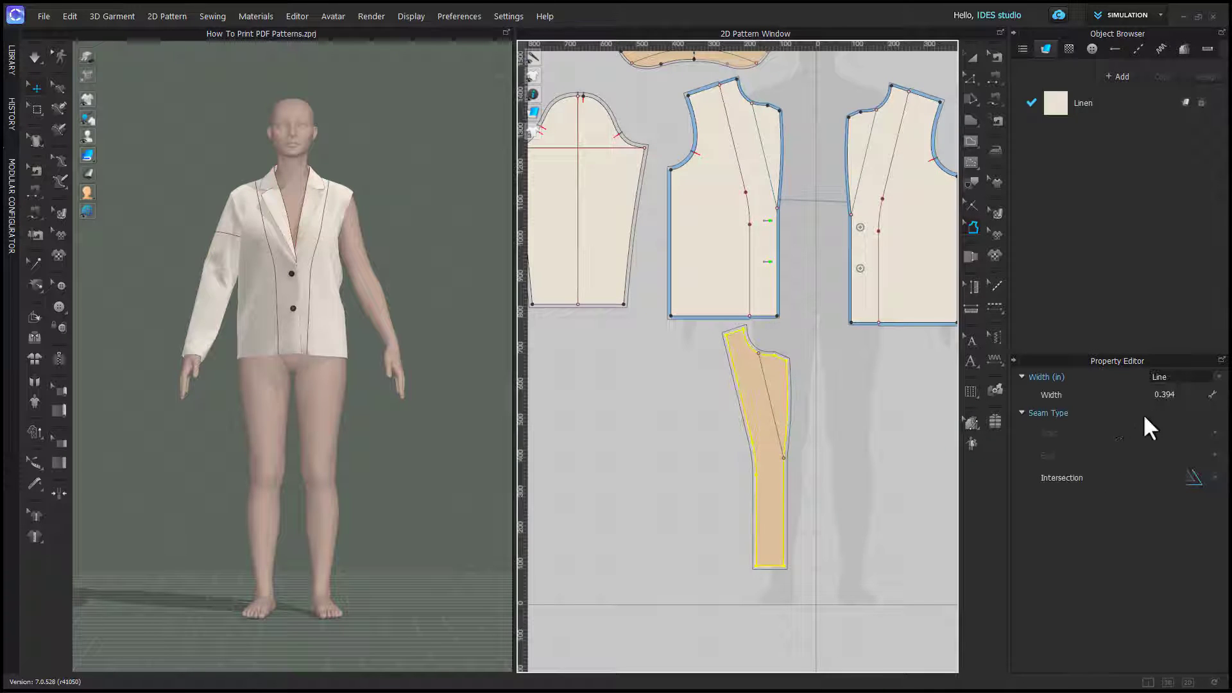
# Step: Adjust the seam allowance width around the front facing and give its long inner edge a separate width
pyautogui.click(1169, 402)
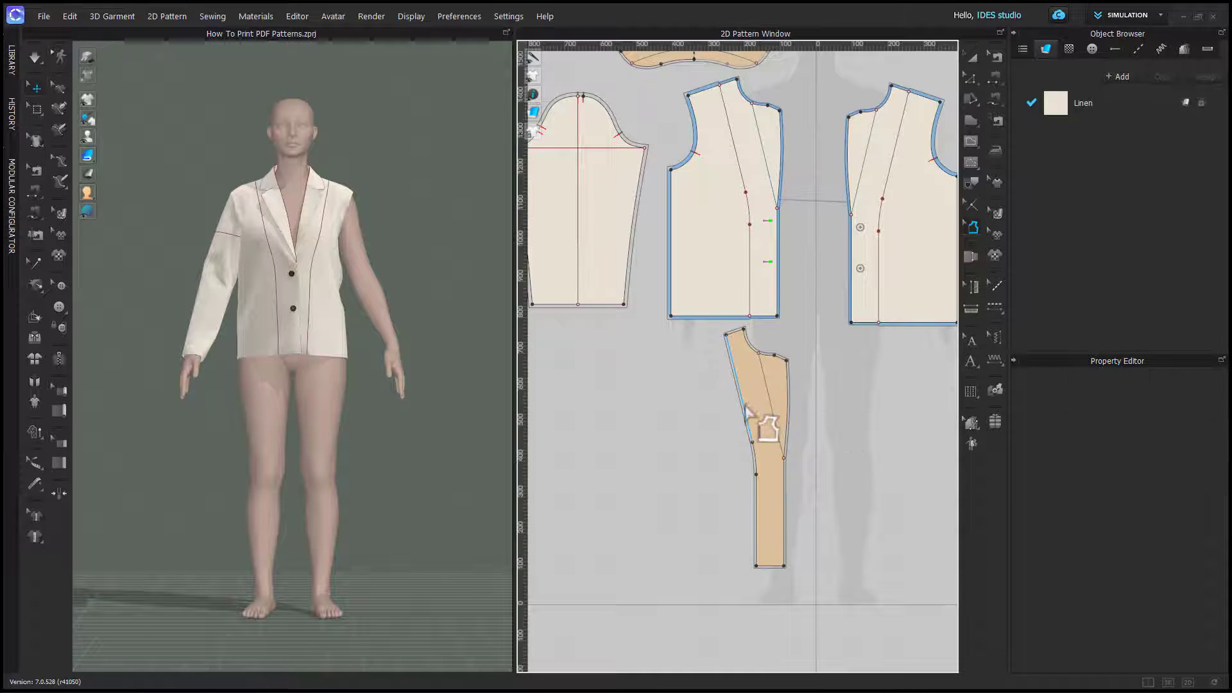
pyautogui.click(757, 494)
pyautogui.doubleClick(1199, 393)
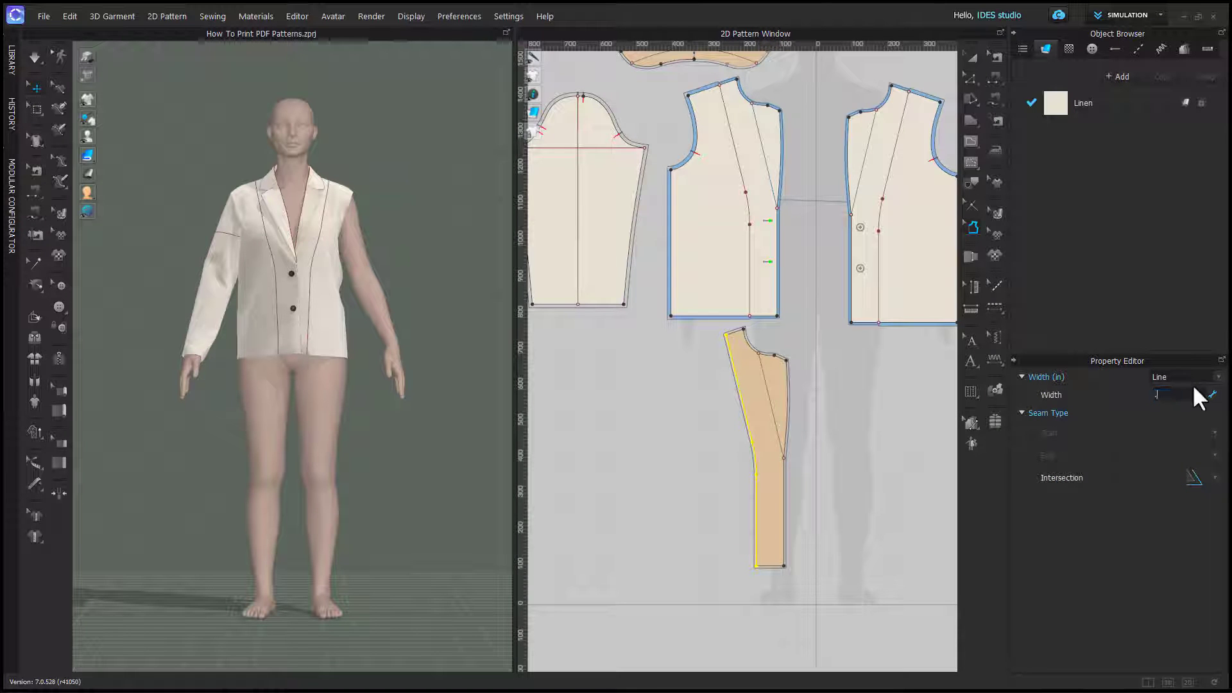
# Step: Set the seam allowance width of both sleeve hem segments to 2.375 in
pyautogui.scroll(-3, 770, 475)
pyautogui.click(649, 384)
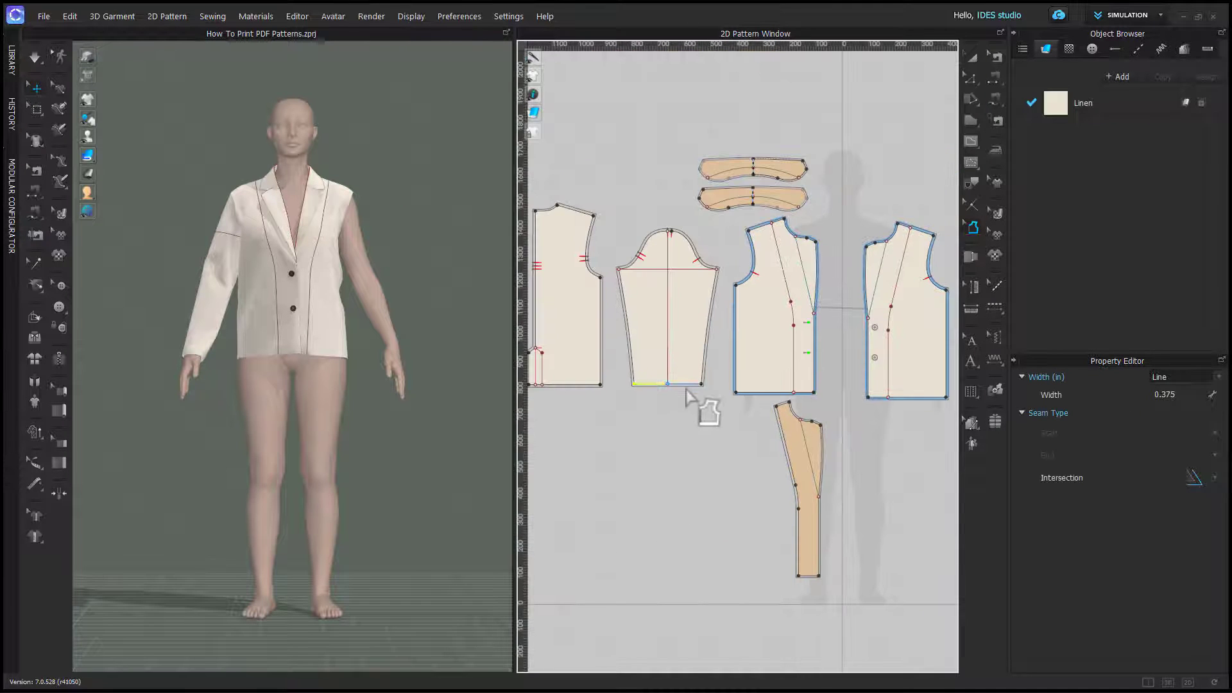
pyautogui.keyDown('shift'); pyautogui.click(686, 392); pyautogui.keyUp('shift')
pyautogui.doubleClick(1165, 394)
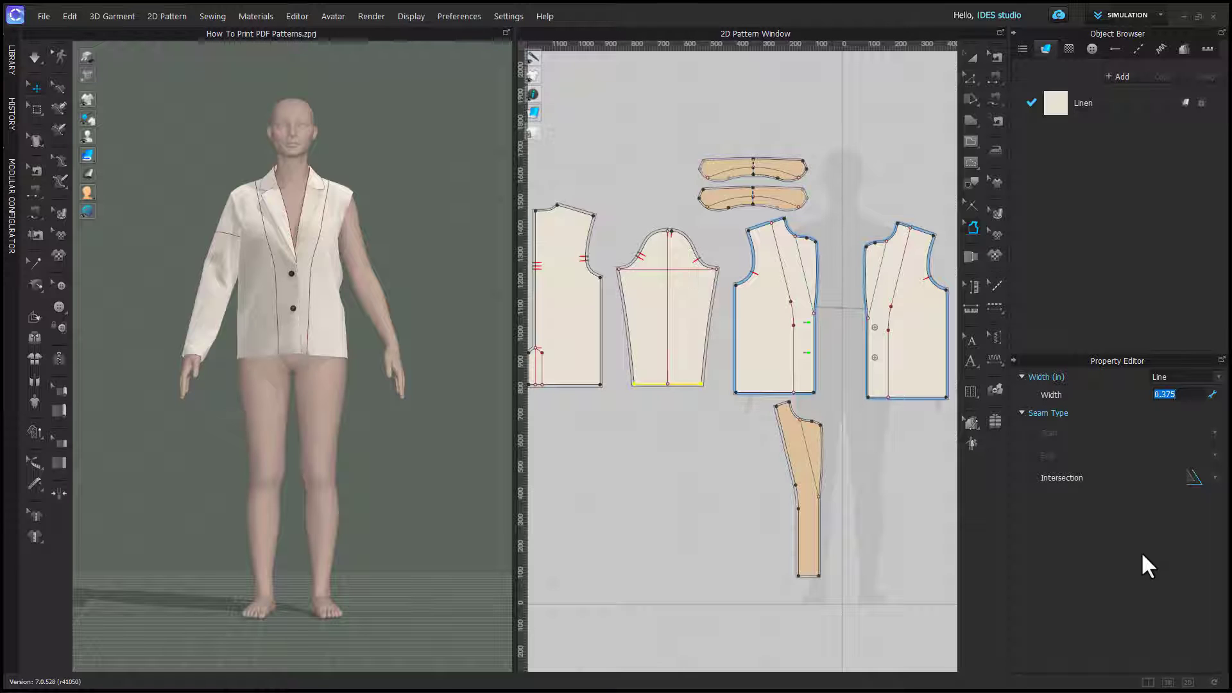
pyautogui.write('2')
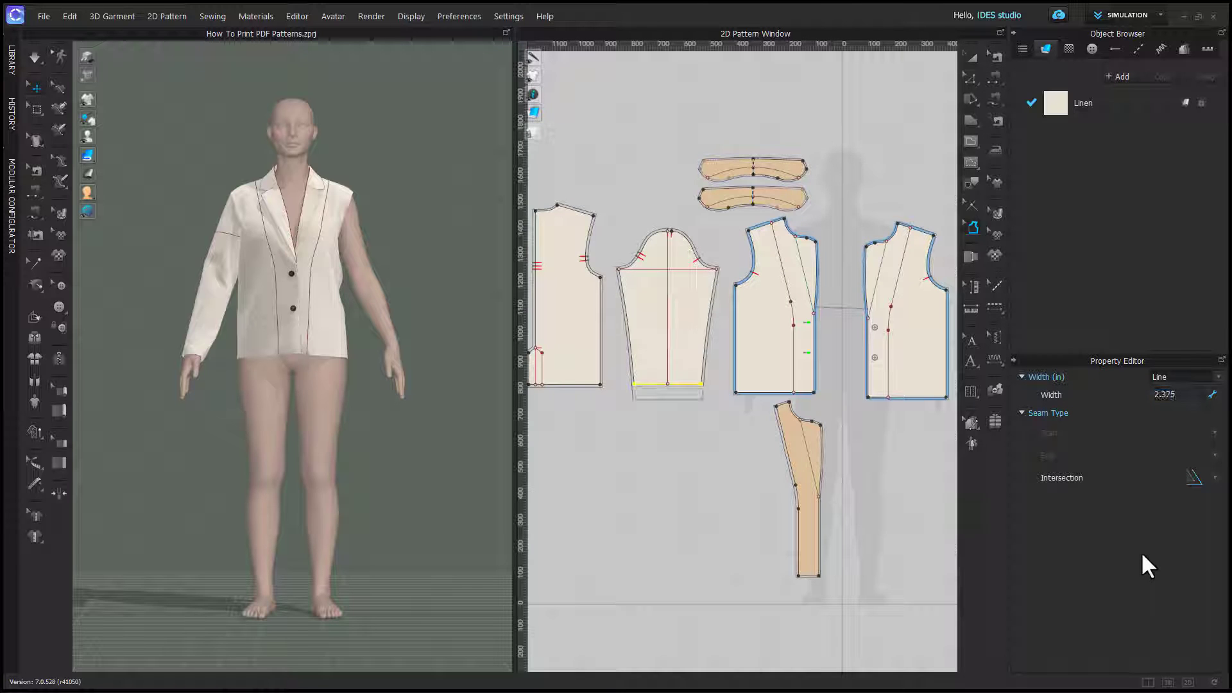
# Step: Try different intersection types for the seam allowance on the selected sleeve hem
pyautogui.click(1220, 480)
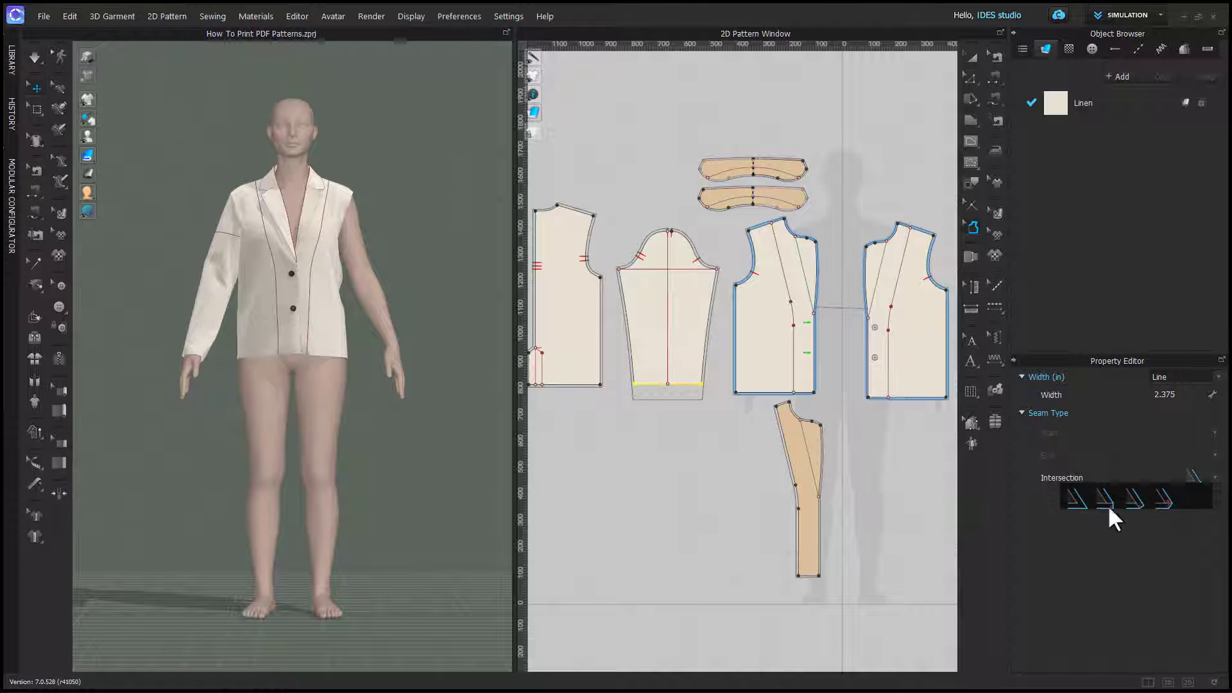
pyautogui.click(1075, 500)
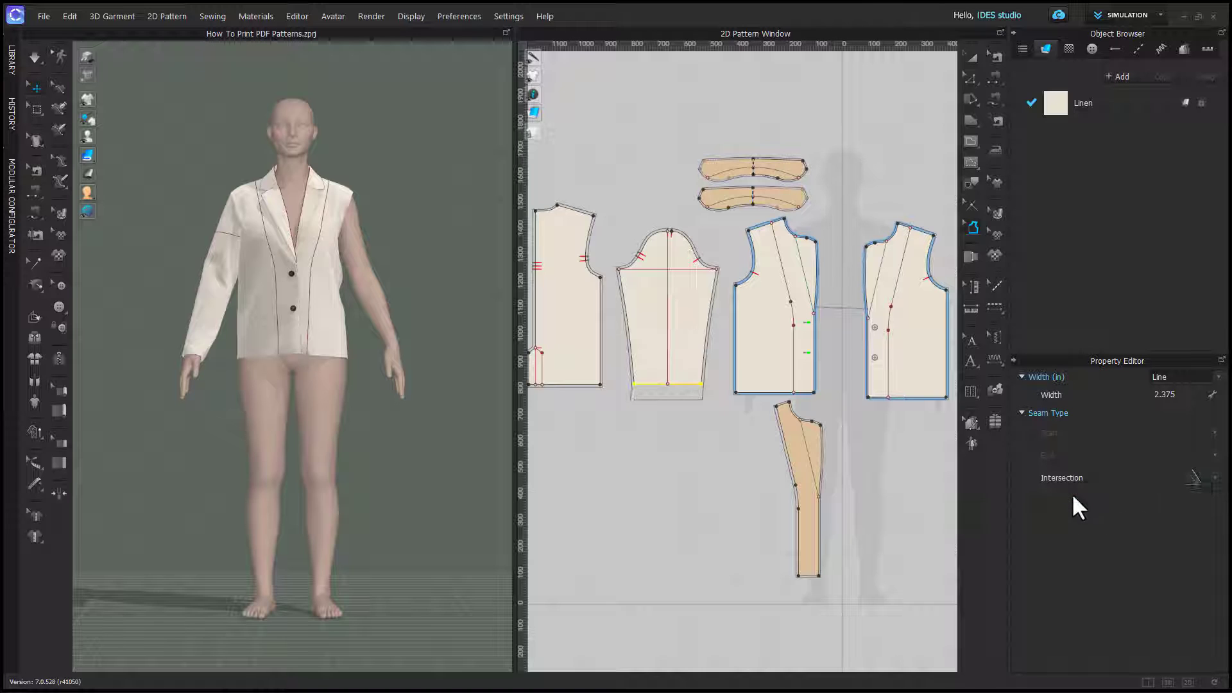
pyautogui.click(1215, 478)
pyautogui.click(1104, 499)
pyautogui.click(1217, 478)
pyautogui.click(1100, 504)
pyautogui.click(1216, 479)
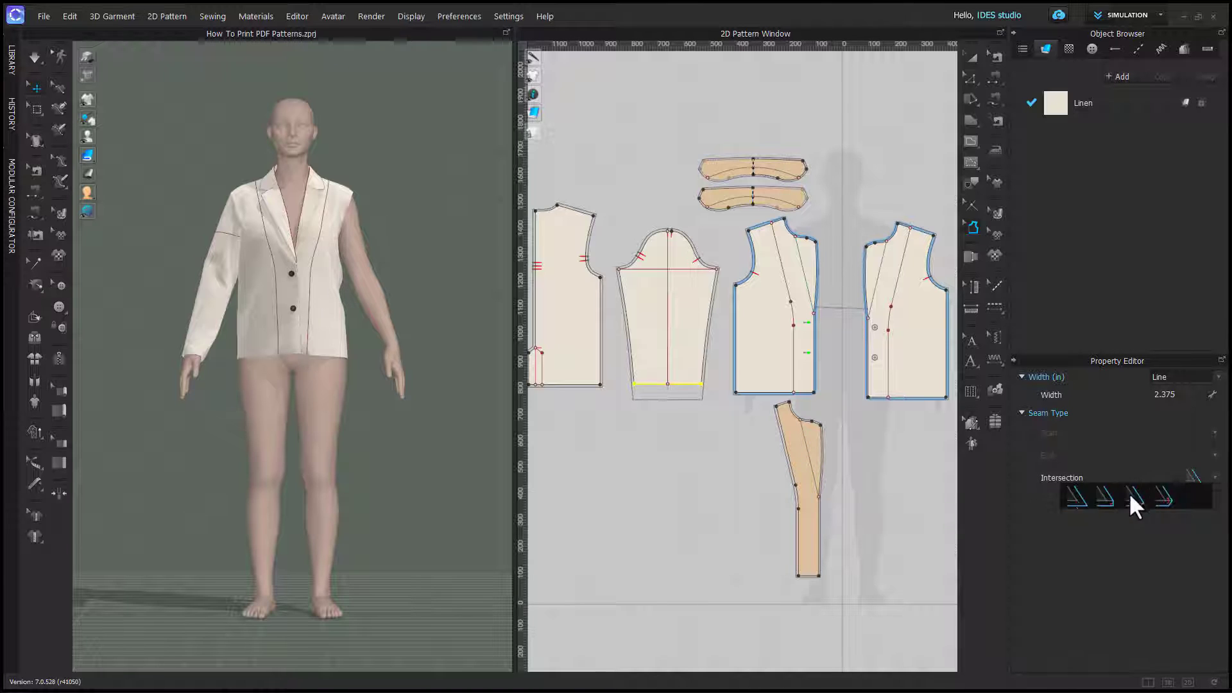
pyautogui.click(1129, 503)
# Step: Try another intersection type at the sleeve hem's corner point, and undo the sleeve hem's seam allowance changes
pyautogui.click(634, 384)
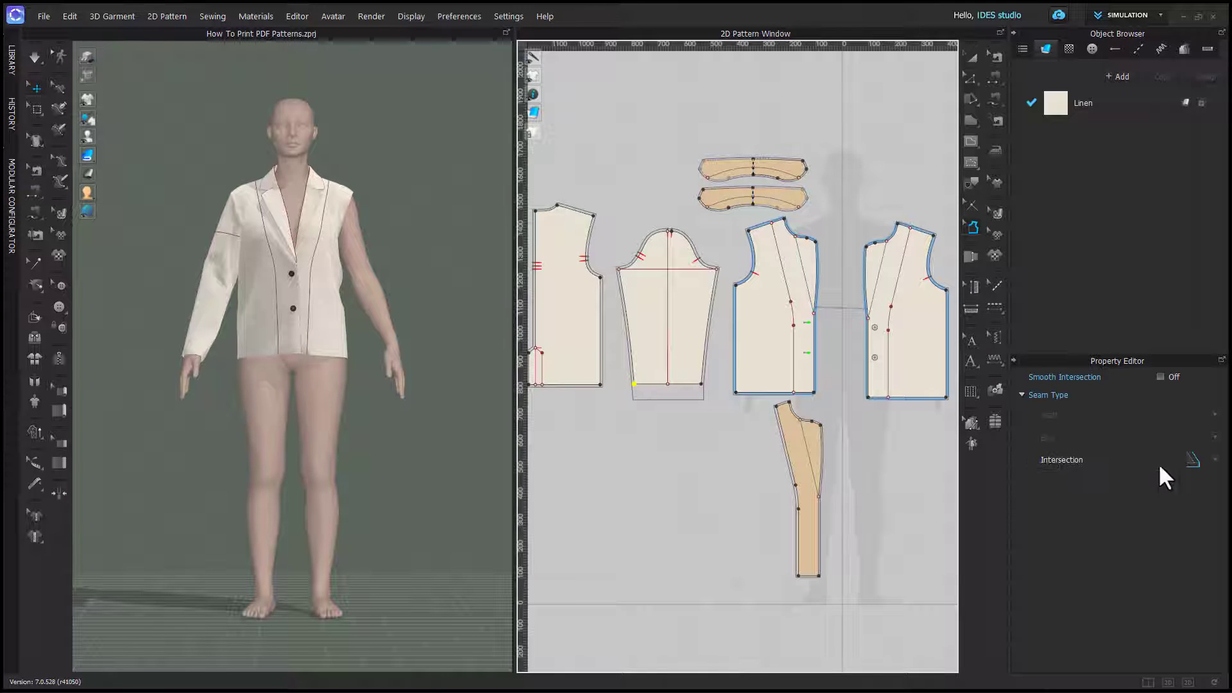
pyautogui.click(1215, 460)
pyautogui.click(1135, 494)
pyautogui.click(661, 437)
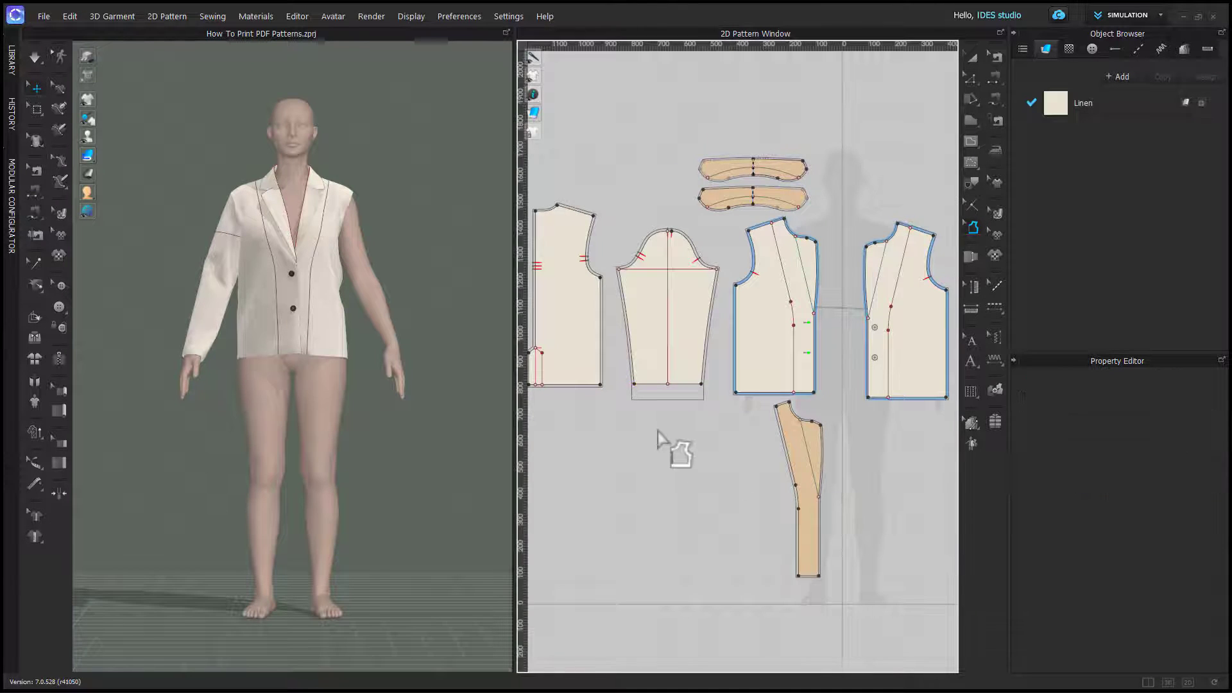
pyautogui.scroll(3, 663, 440)
pyautogui.scroll(-3, 674, 478)
pyautogui.hotkey('ctrl', 'z')
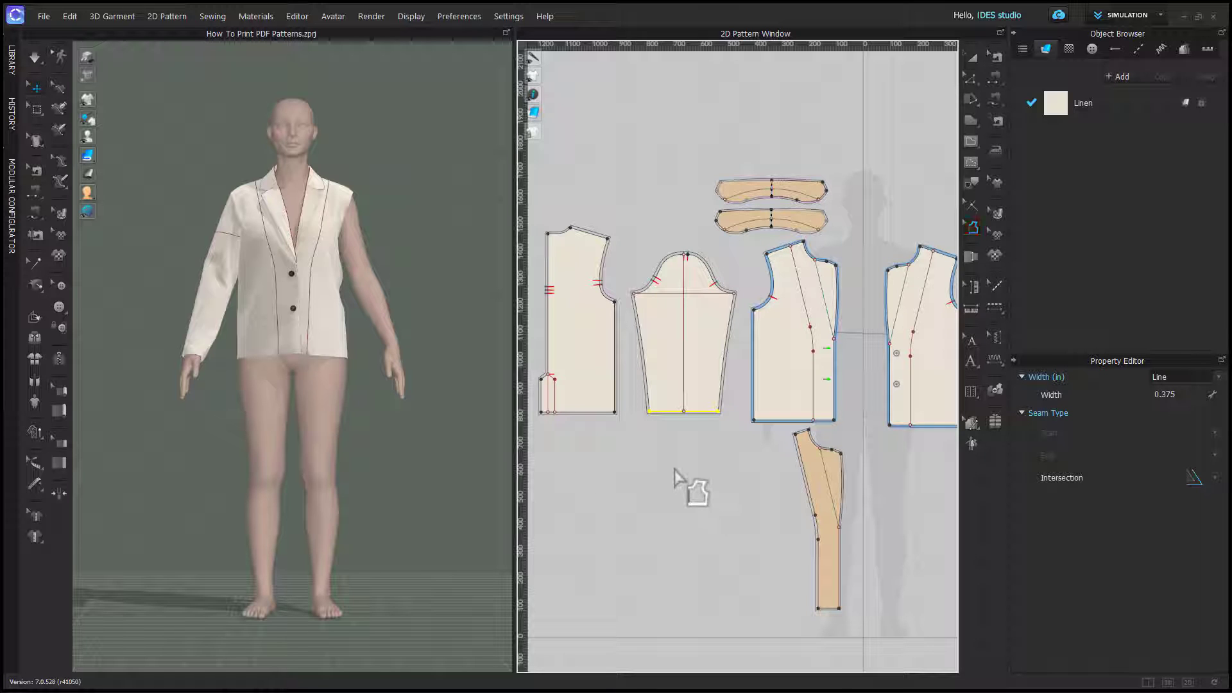
# Step: Extend the sleeve hem outline by 2 in with one offset, Mirror side segments, Default Corner and an internal line
pyautogui.press('z')
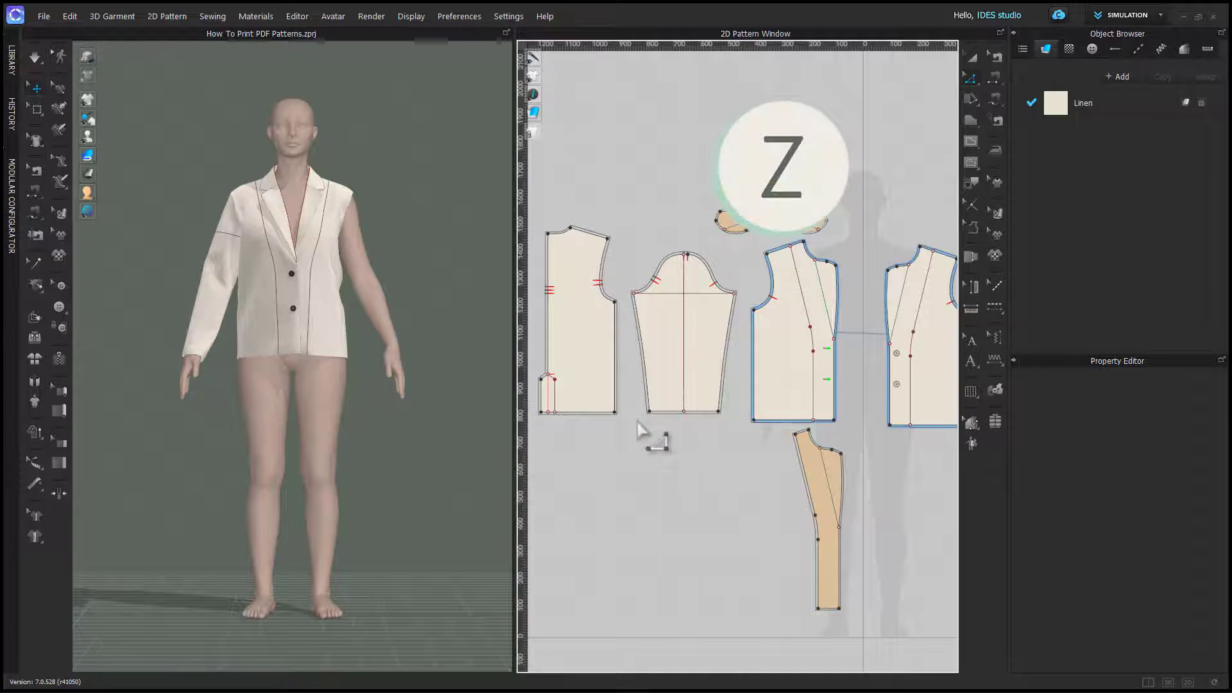
pyautogui.moveTo(638, 419); pyautogui.dragTo(710, 419)
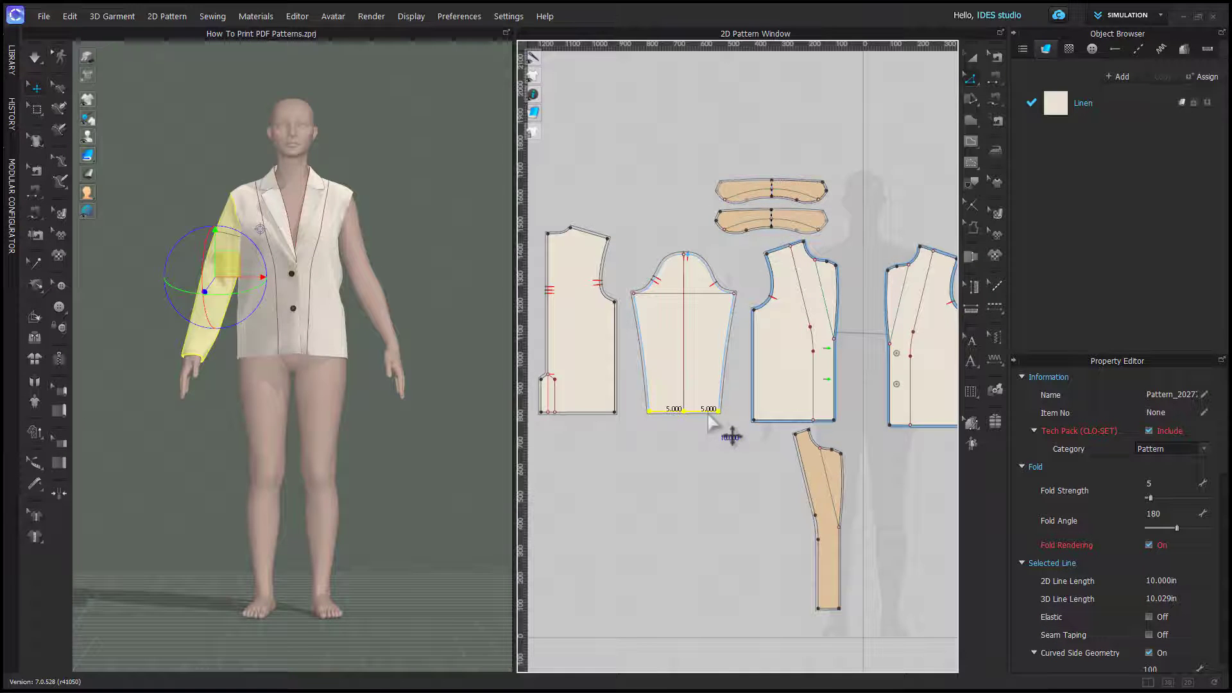
pyautogui.rightClick(707, 411)
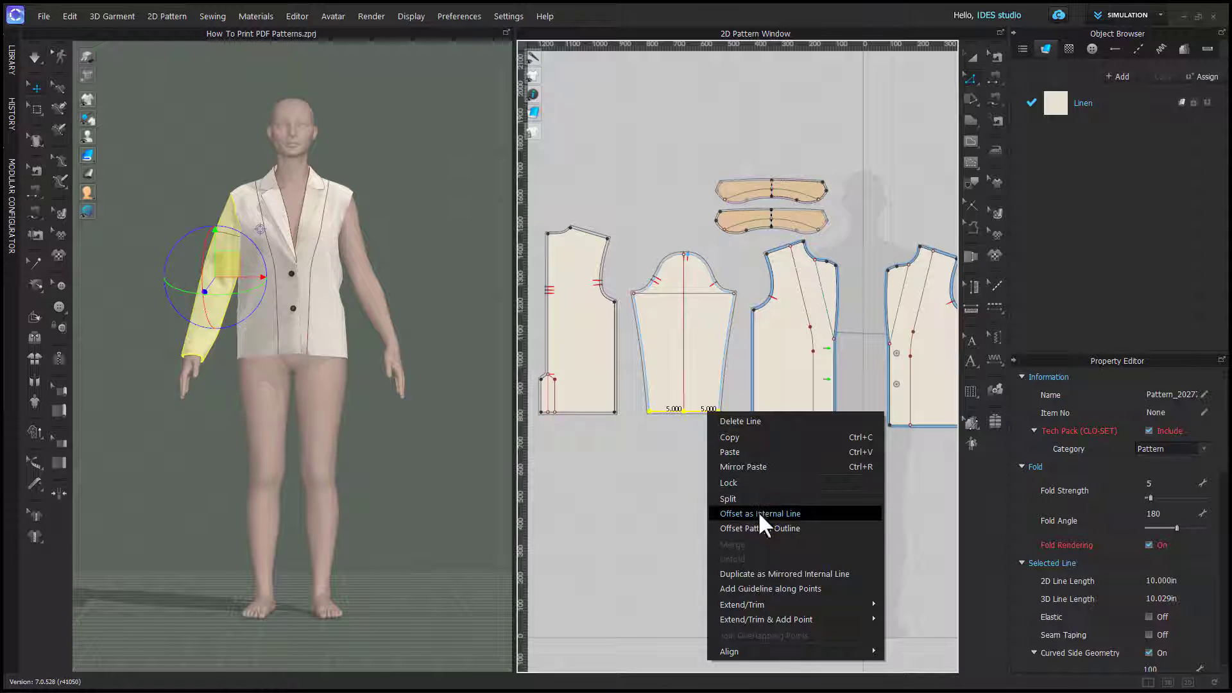
pyautogui.click(757, 528)
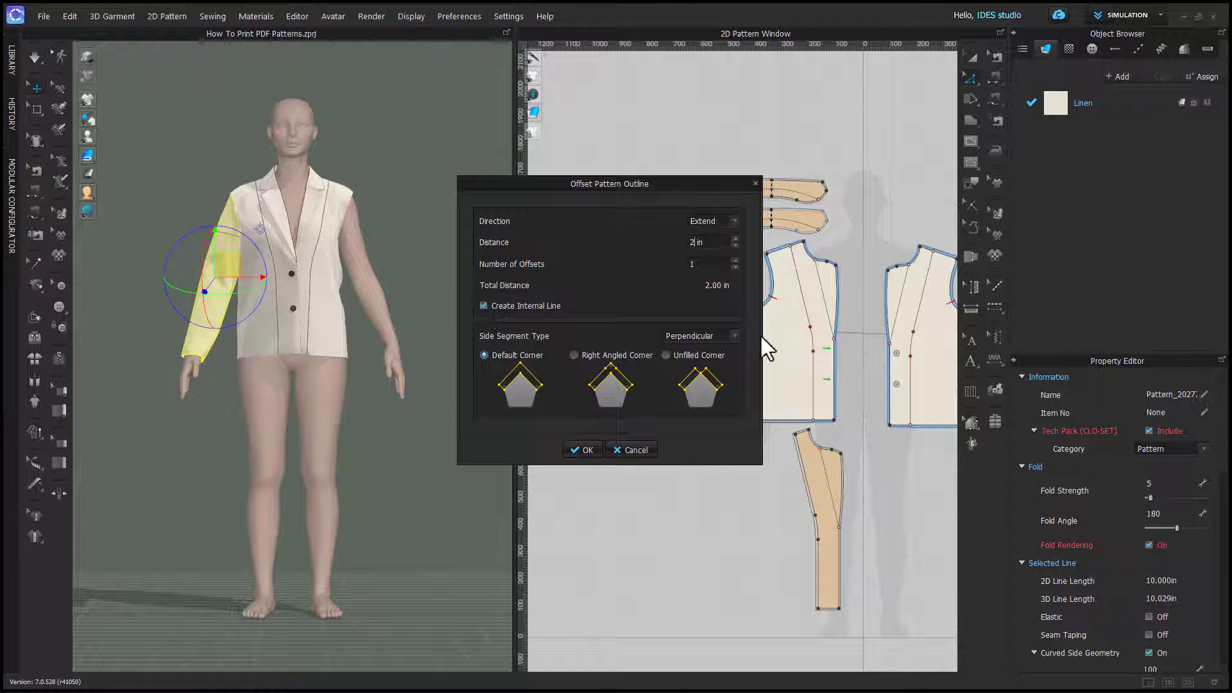
pyautogui.click(732, 335)
pyautogui.click(703, 364)
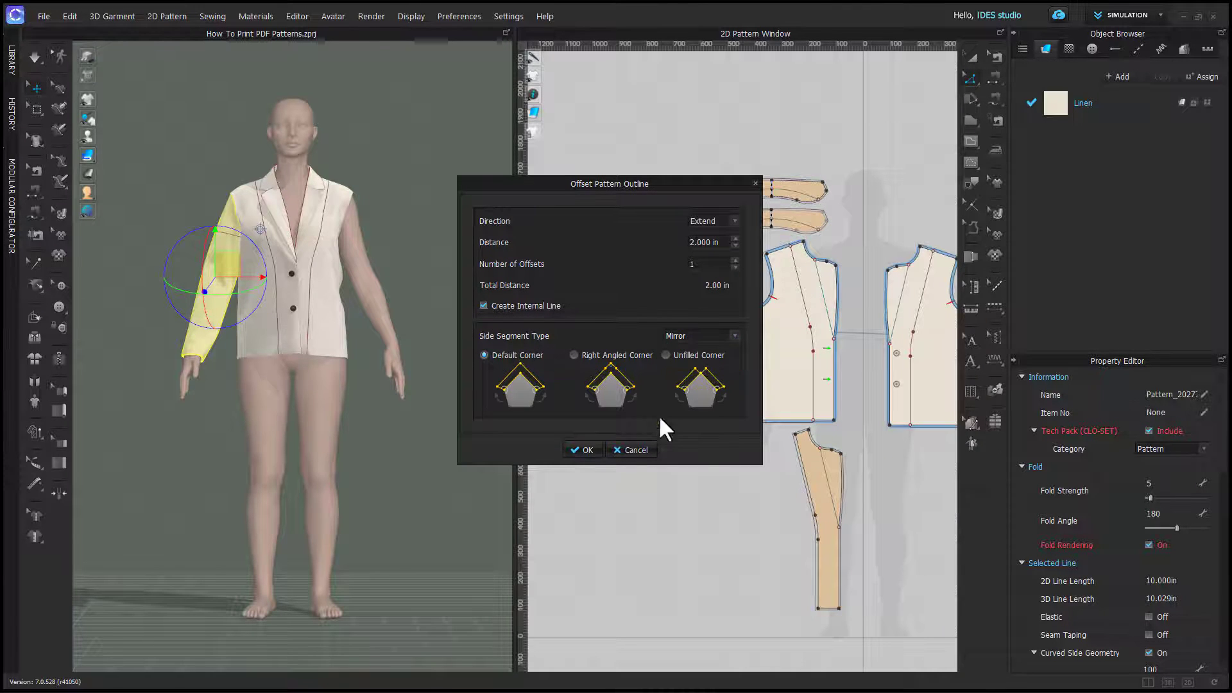
pyautogui.click(584, 450)
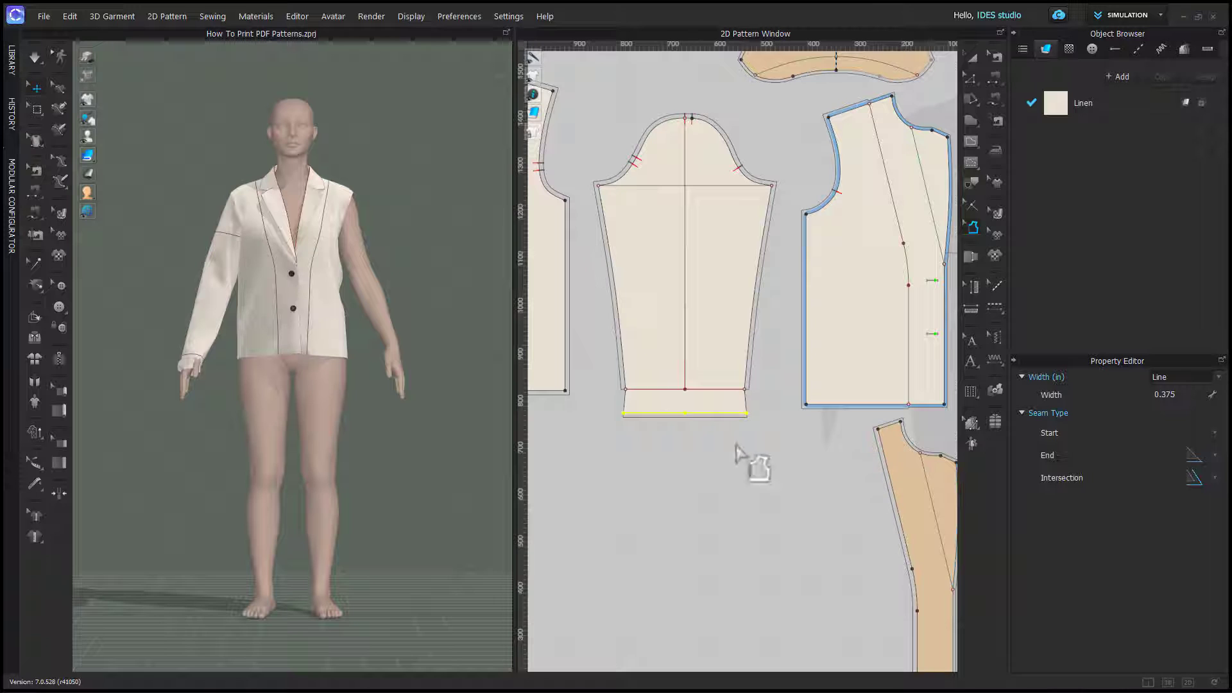
# Step: Select the side and hem edges of the sleeve's extension with the seam allowance tool and make their width uniform
pyautogui.click(625, 406)
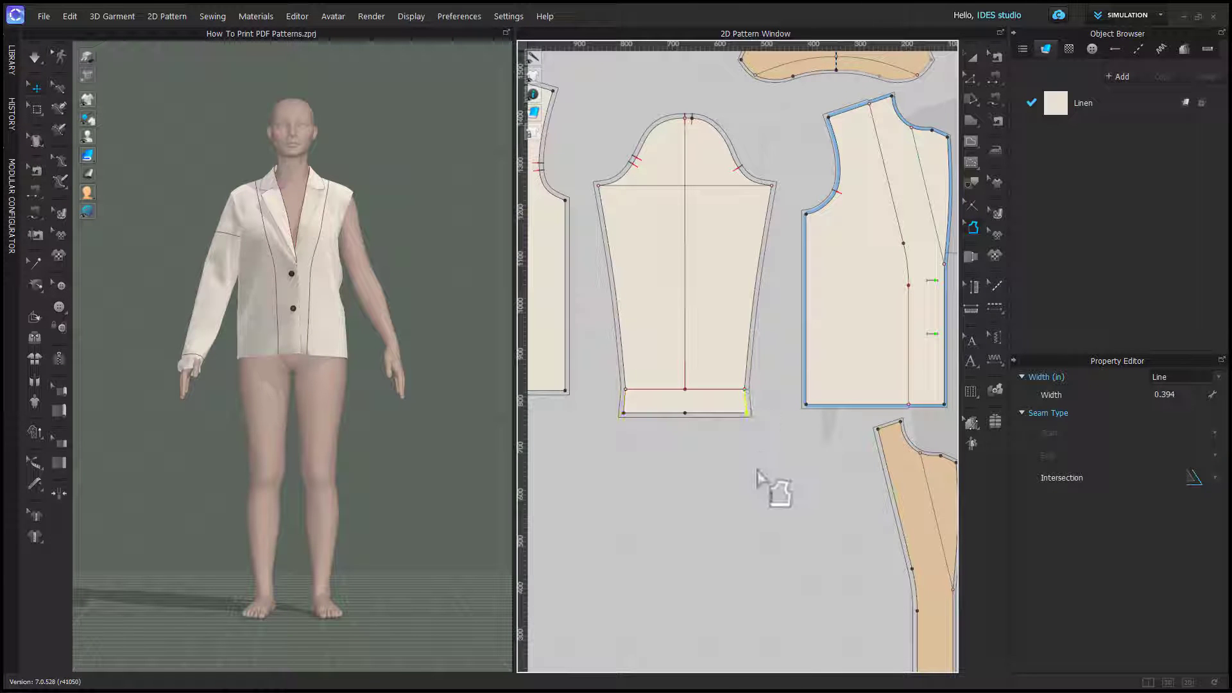
pyautogui.click(673, 513)
pyautogui.scroll(-3, 680, 518)
pyautogui.scroll(-1, 681, 518)
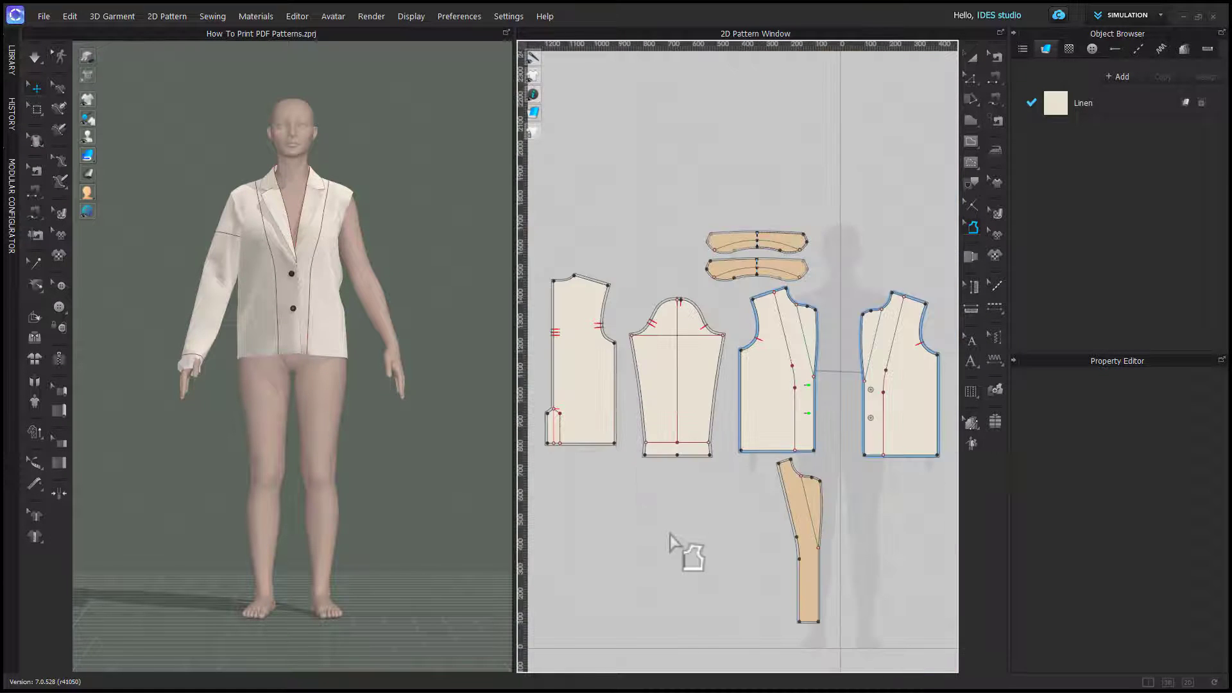
pyautogui.scroll(2, 721, 473)
pyautogui.moveTo(585, 477); pyautogui.dragTo(732, 434)
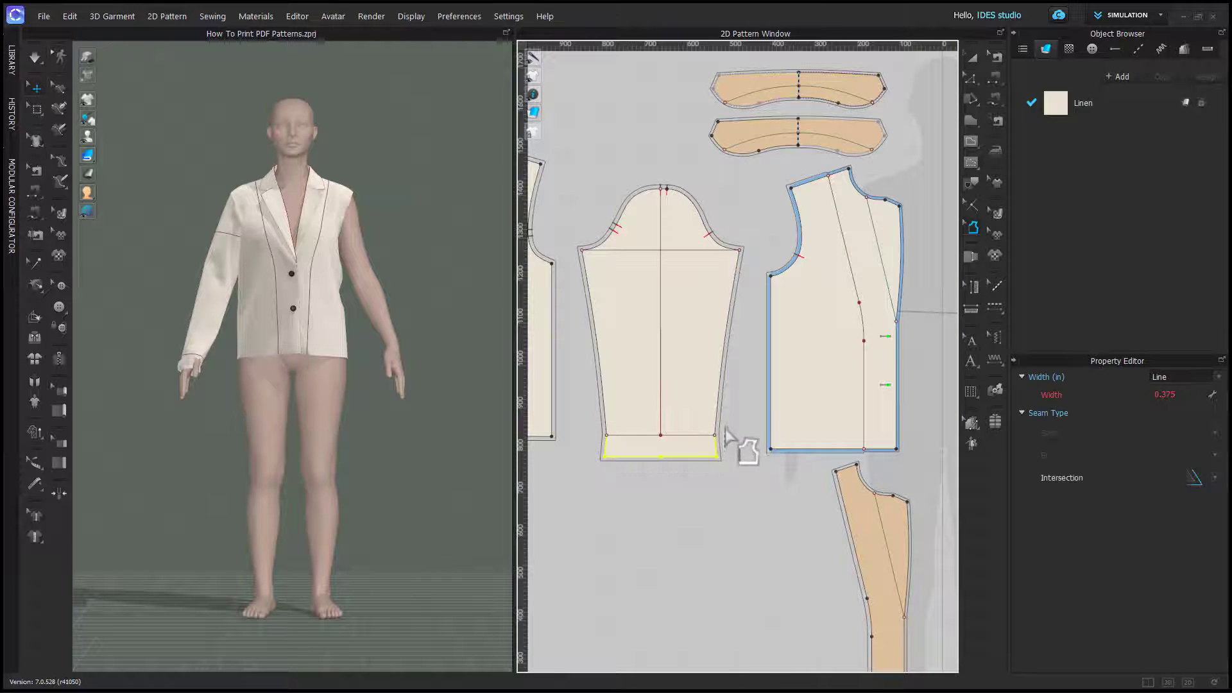
pyautogui.click(1167, 395)
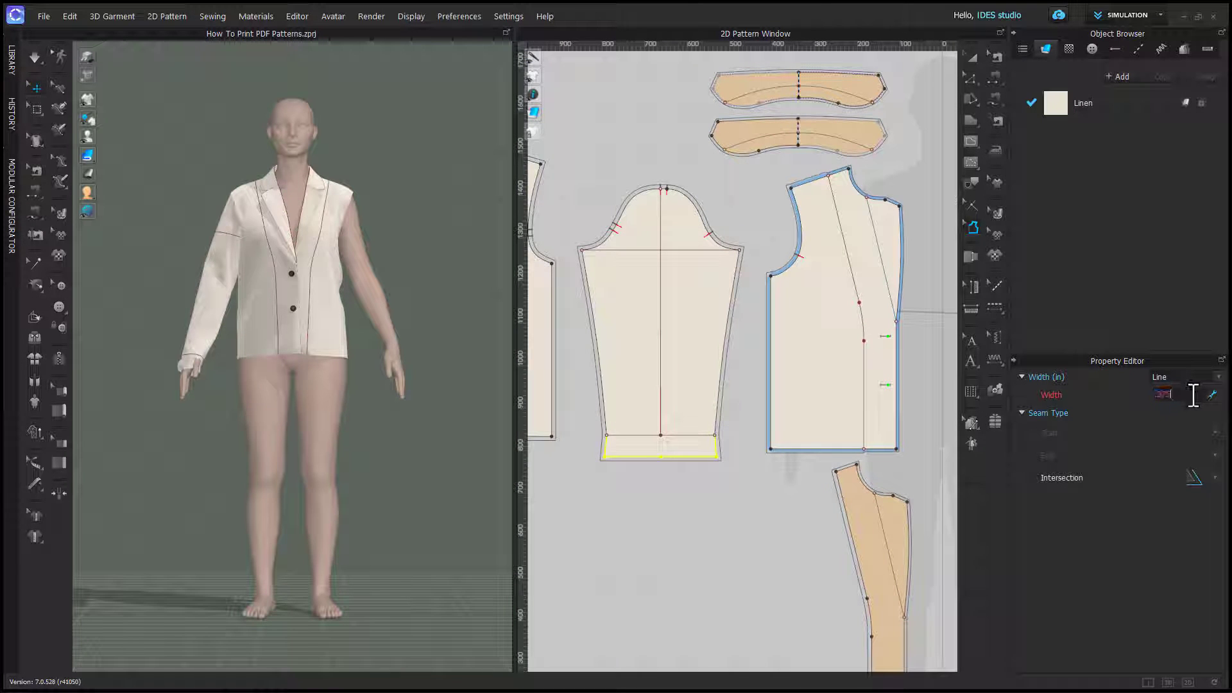
# Step: Set the seam allowance width of the front and back pieces' hem edges to 0.75 in
pyautogui.scroll(-2, 778, 489)
pyautogui.scroll(1, 798, 473)
pyautogui.click(790, 453)
pyautogui.scroll(-2, 730, 539)
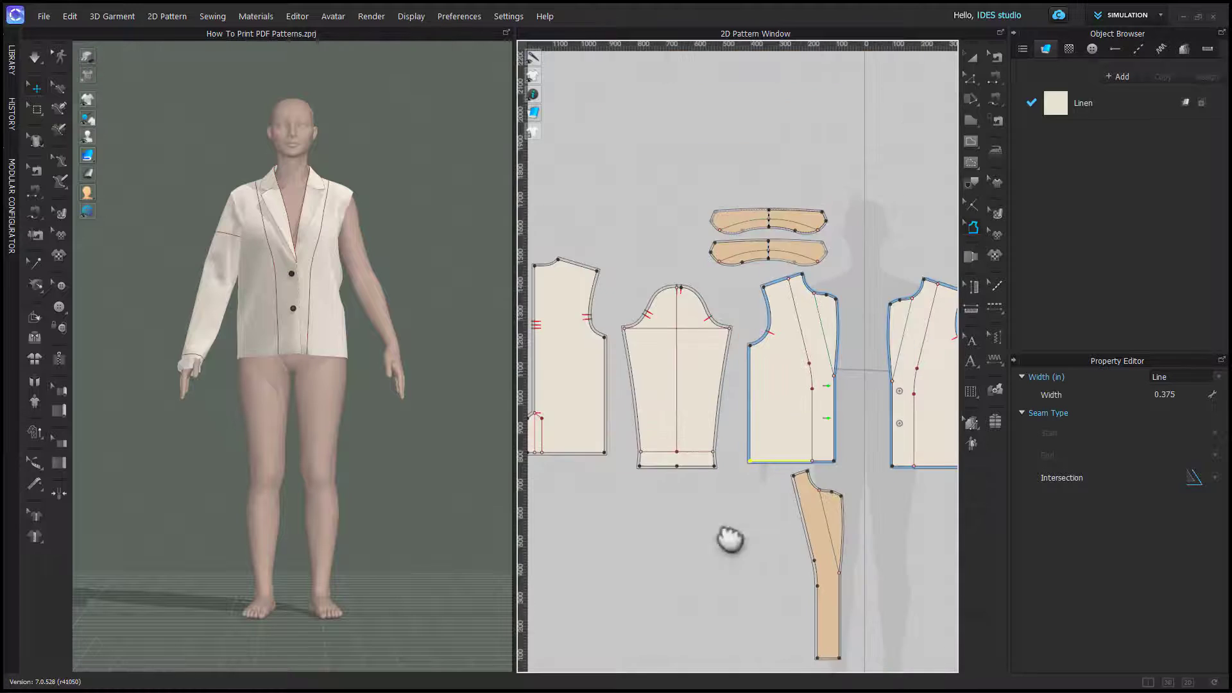
pyautogui.scroll(2, 674, 479)
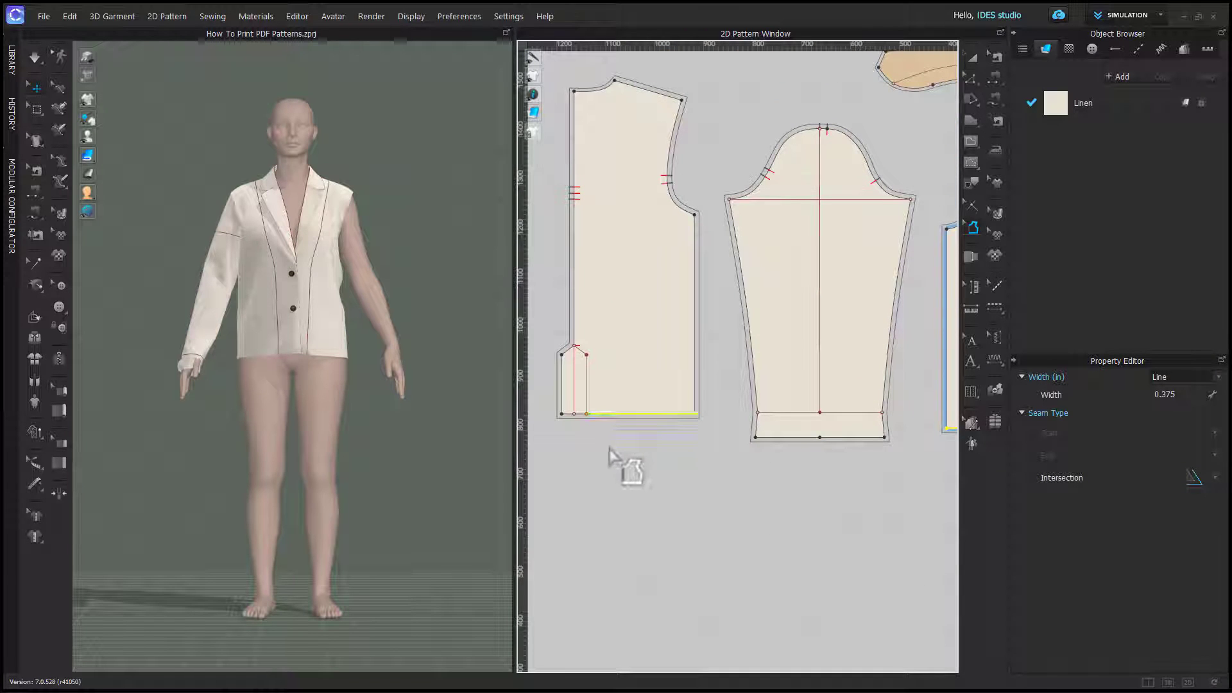
pyautogui.click(1186, 399)
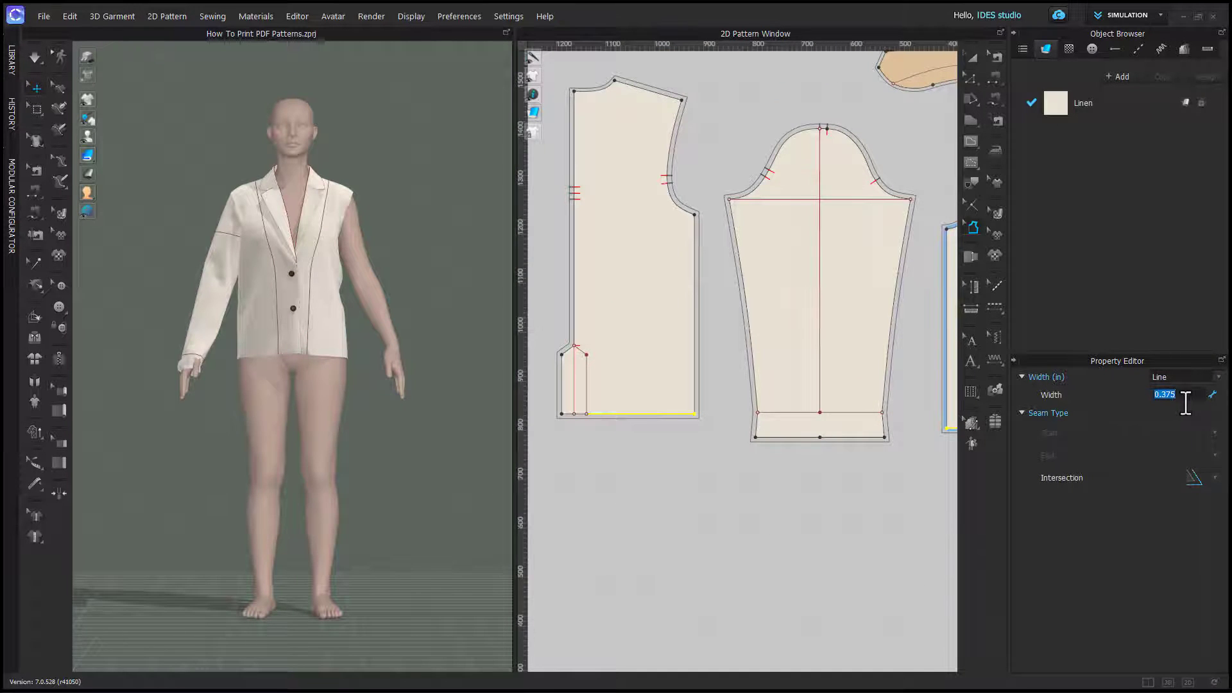
pyautogui.write('.75')
pyautogui.press('Return')
# Step: Switch to the pattern transform tool and change the 2D pattern window's ruler unit to Inch
pyautogui.scroll(-3, 812, 565)
pyautogui.moveTo(812, 564); pyautogui.dragTo(694, 488, button='right')
pyautogui.scroll(2, 691, 476)
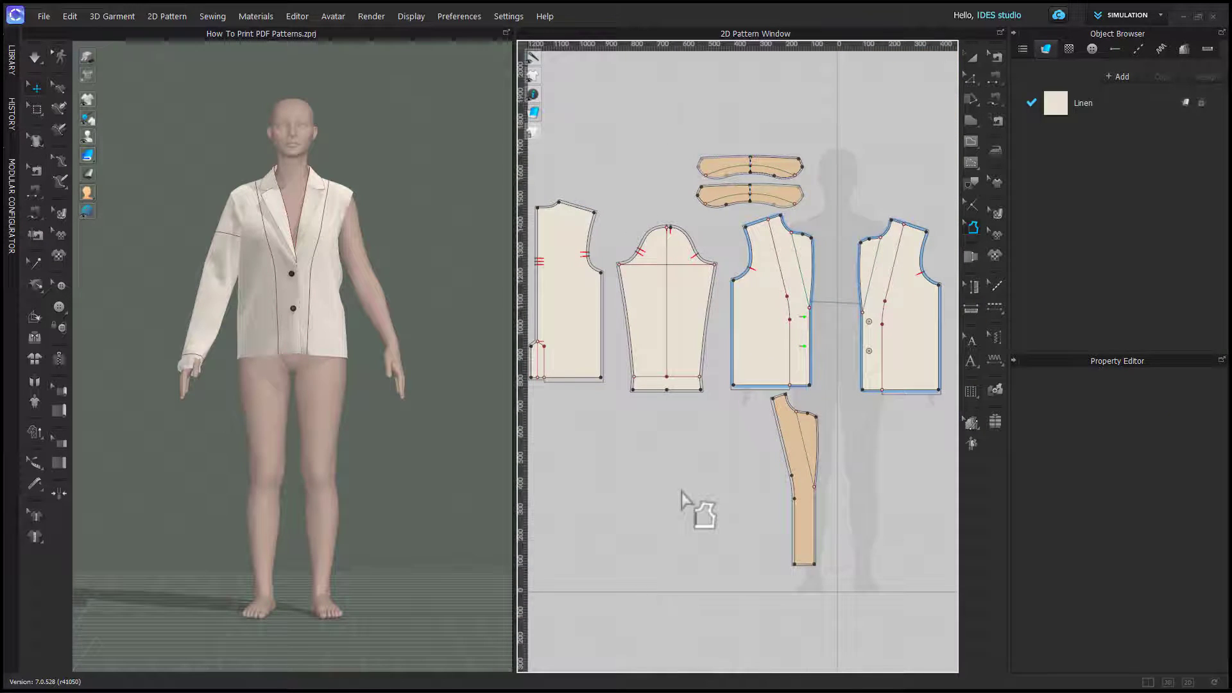
pyautogui.scroll(-1, 700, 500)
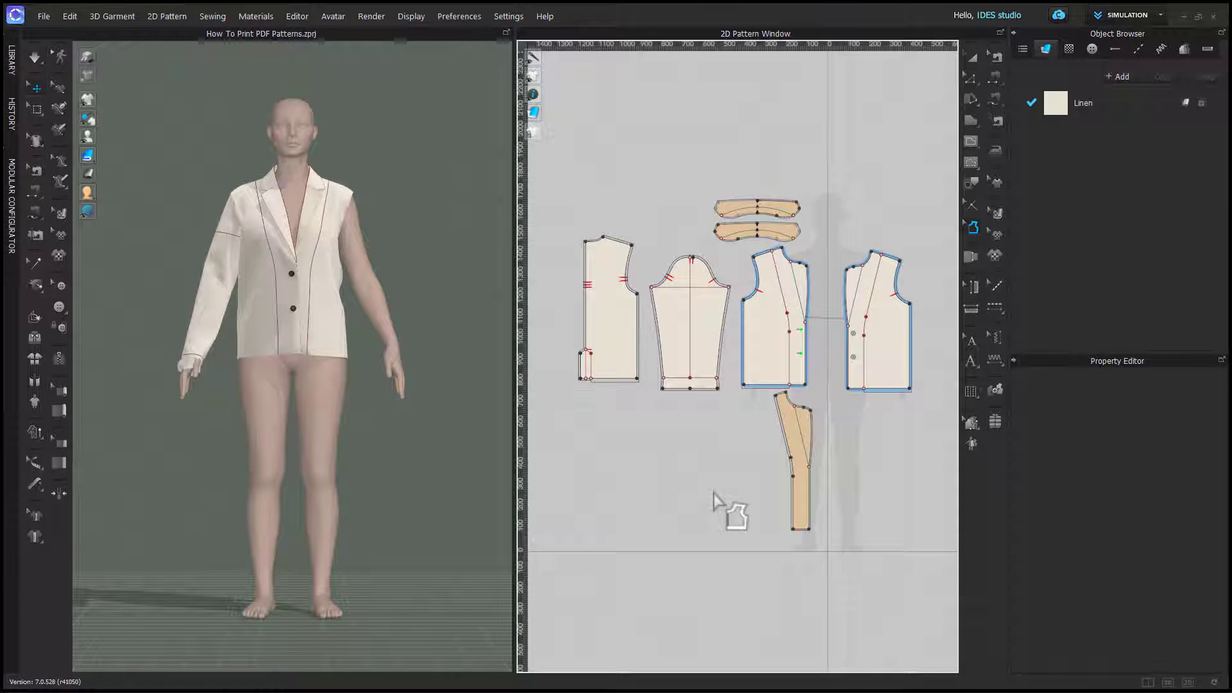
pyautogui.press('a')
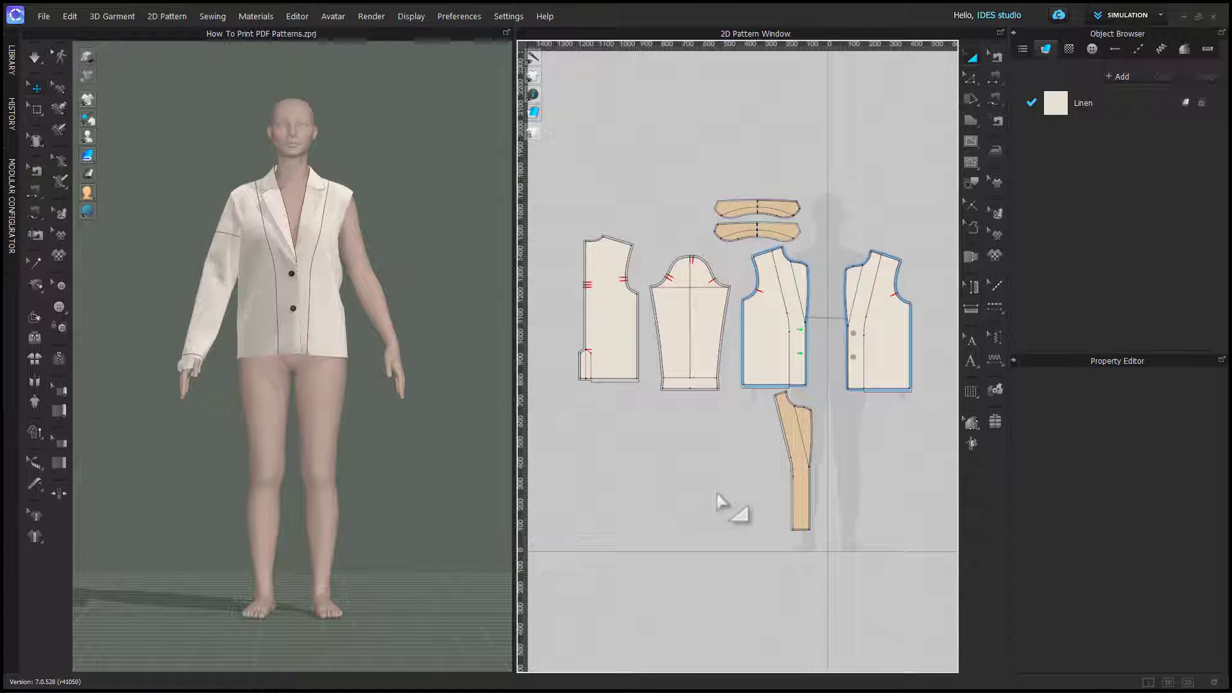
pyautogui.scroll(-1, 716, 504)
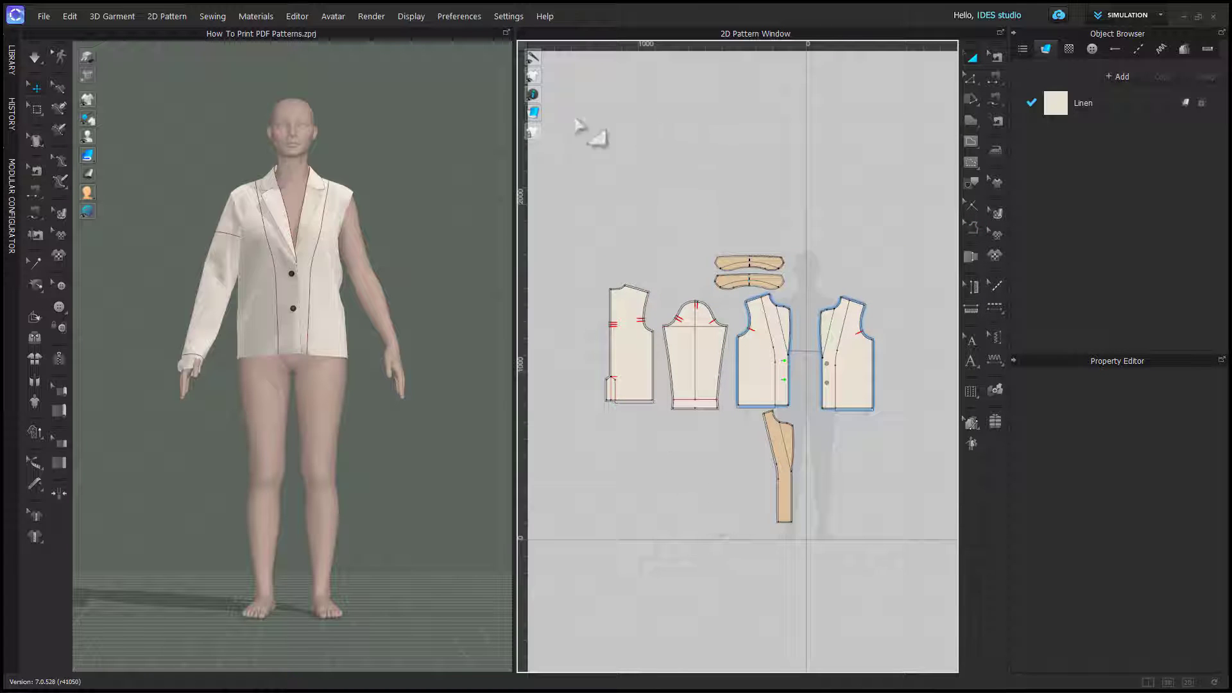
pyautogui.moveTo(533, 95)
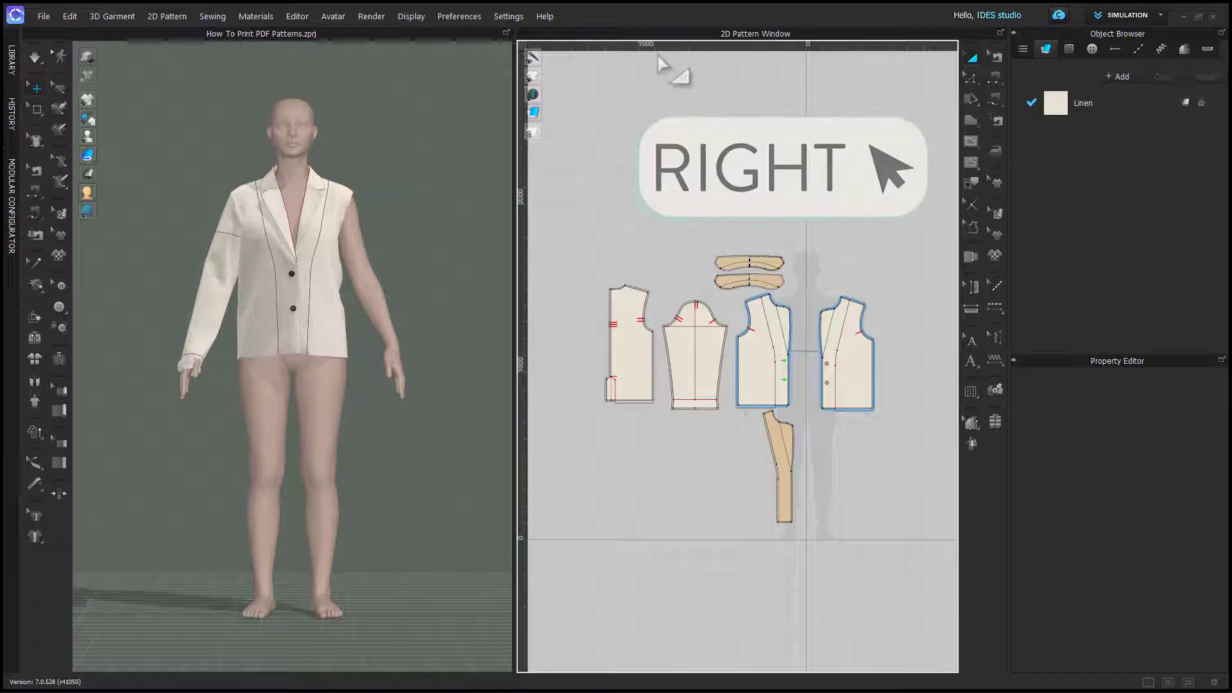
pyautogui.rightClick(664, 49)
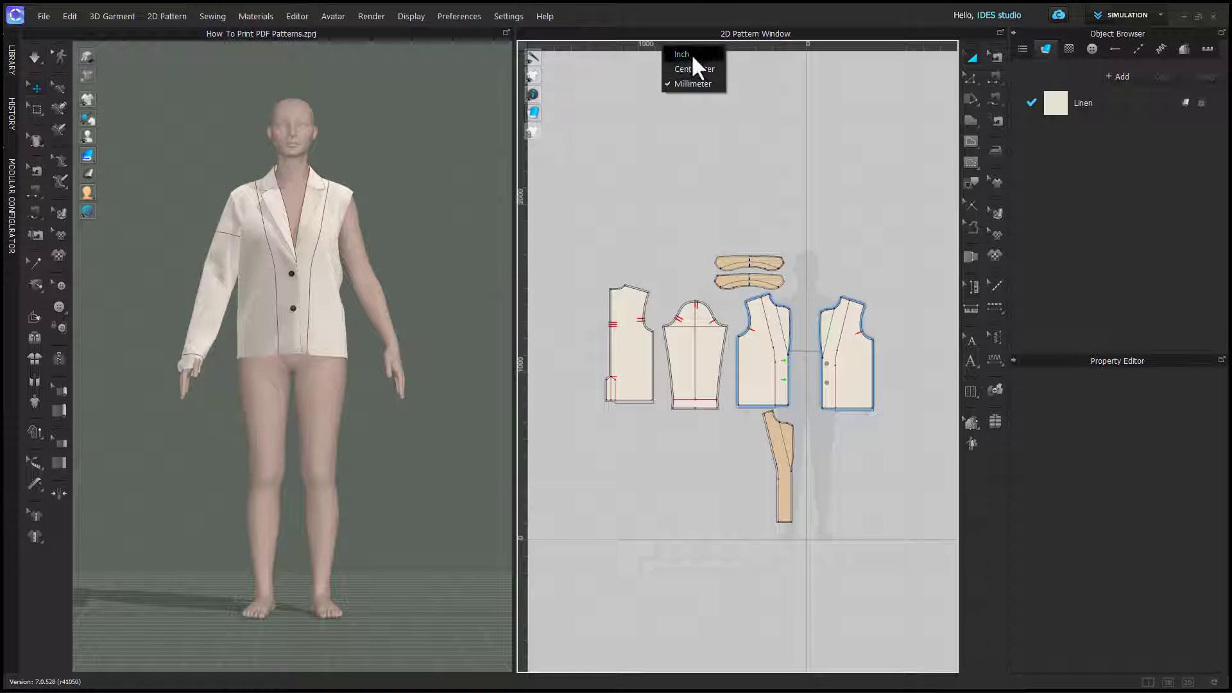
pyautogui.click(691, 54)
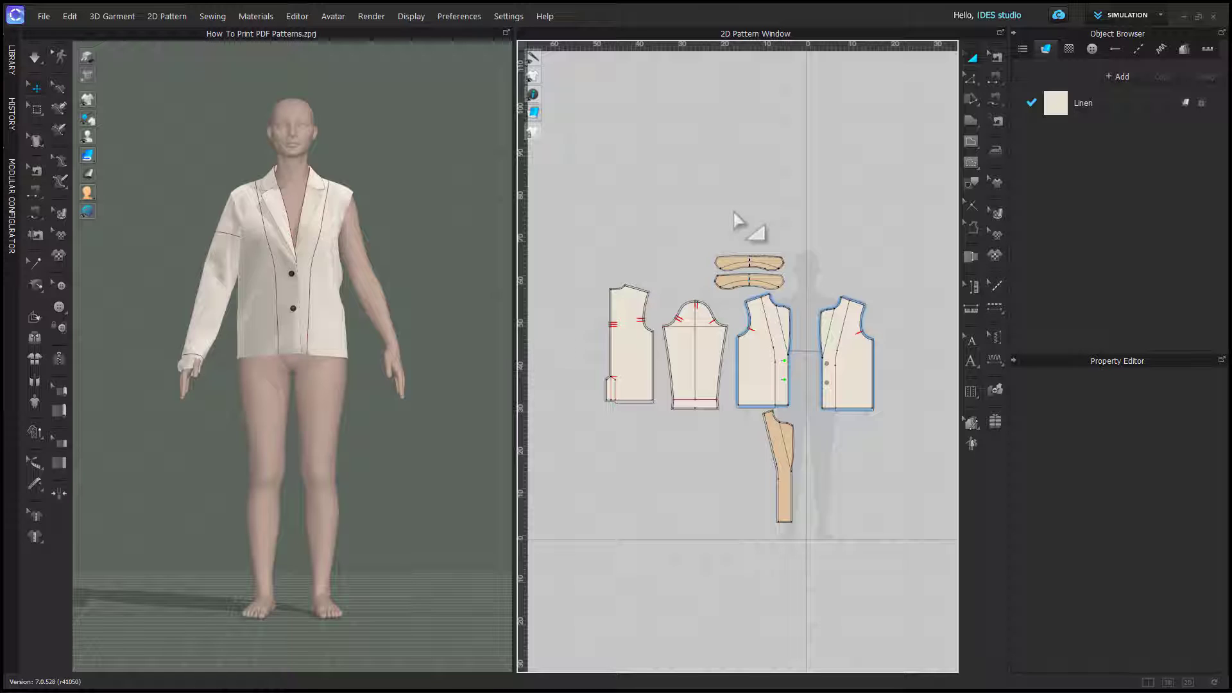
# Step: Place a vertical guideline 32 in to the left of the ruler's zero line in the 2D pattern window
pyautogui.scroll(4, 754, 145)
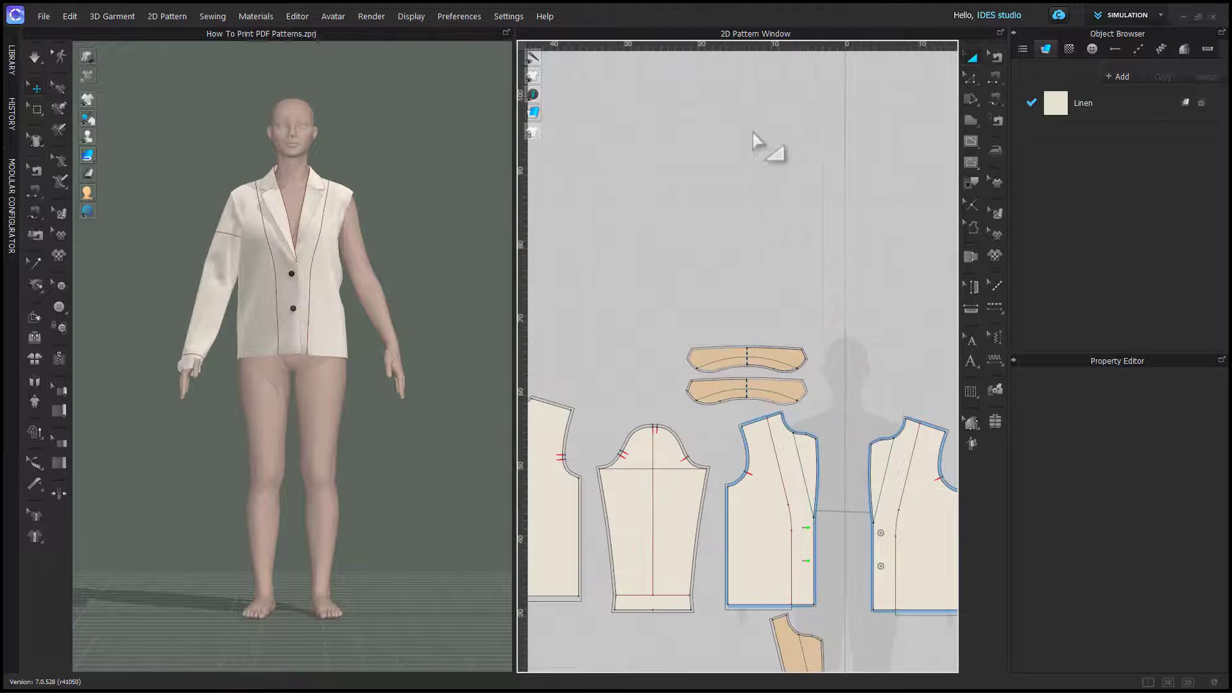
pyautogui.scroll(1, 725, 203)
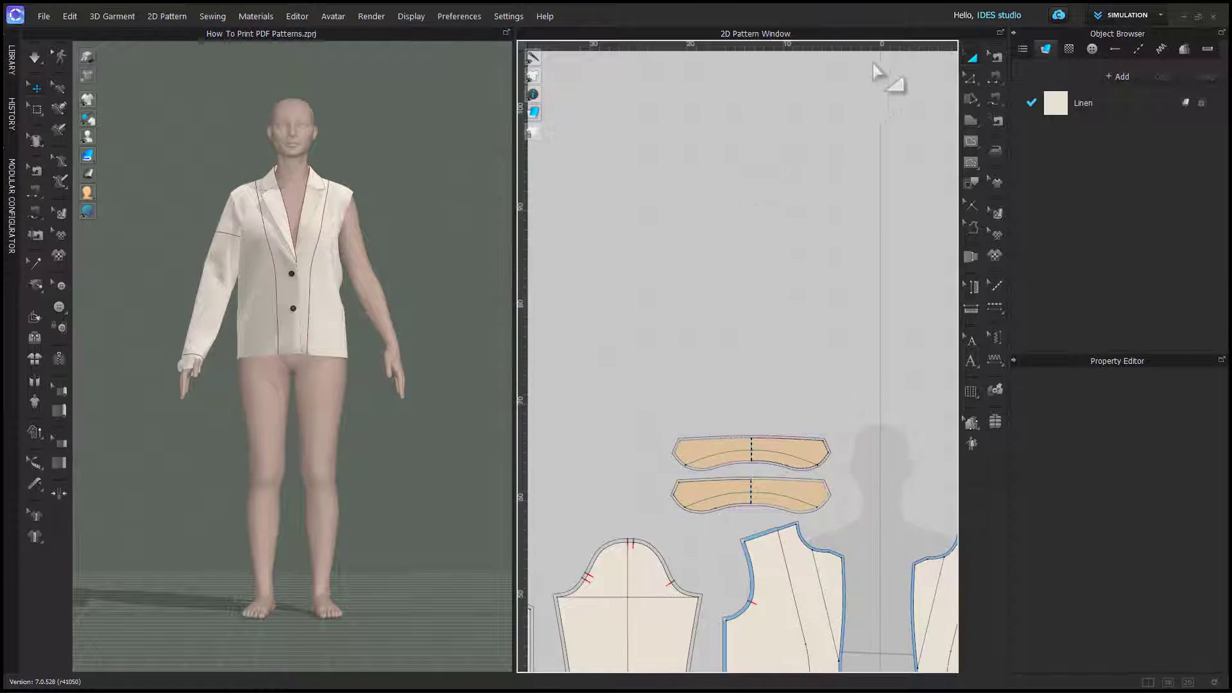
pyautogui.scroll(5, 597, 125)
pyautogui.moveTo(597, 125); pyautogui.dragTo(728, 239, button='middle')
pyautogui.moveTo(638, 145); pyautogui.dragTo(700, 160, button='middle')
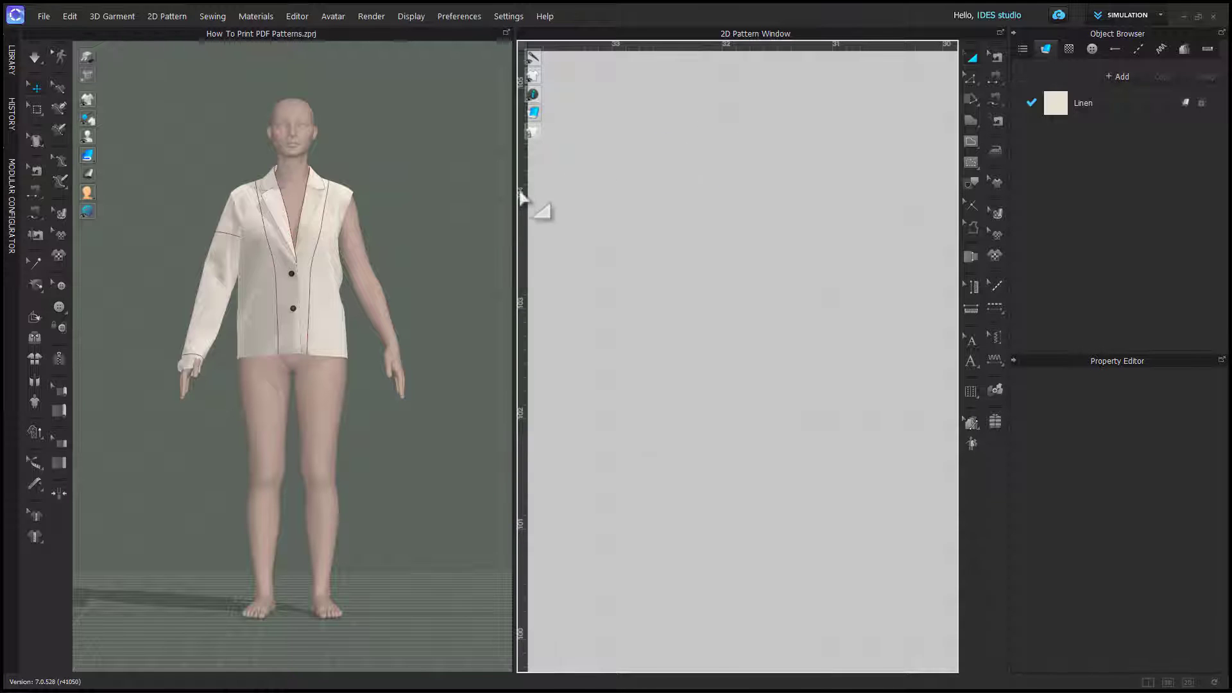
pyautogui.scroll(1, 536, 190)
pyautogui.moveTo(536, 189); pyautogui.dragTo(724, 170)
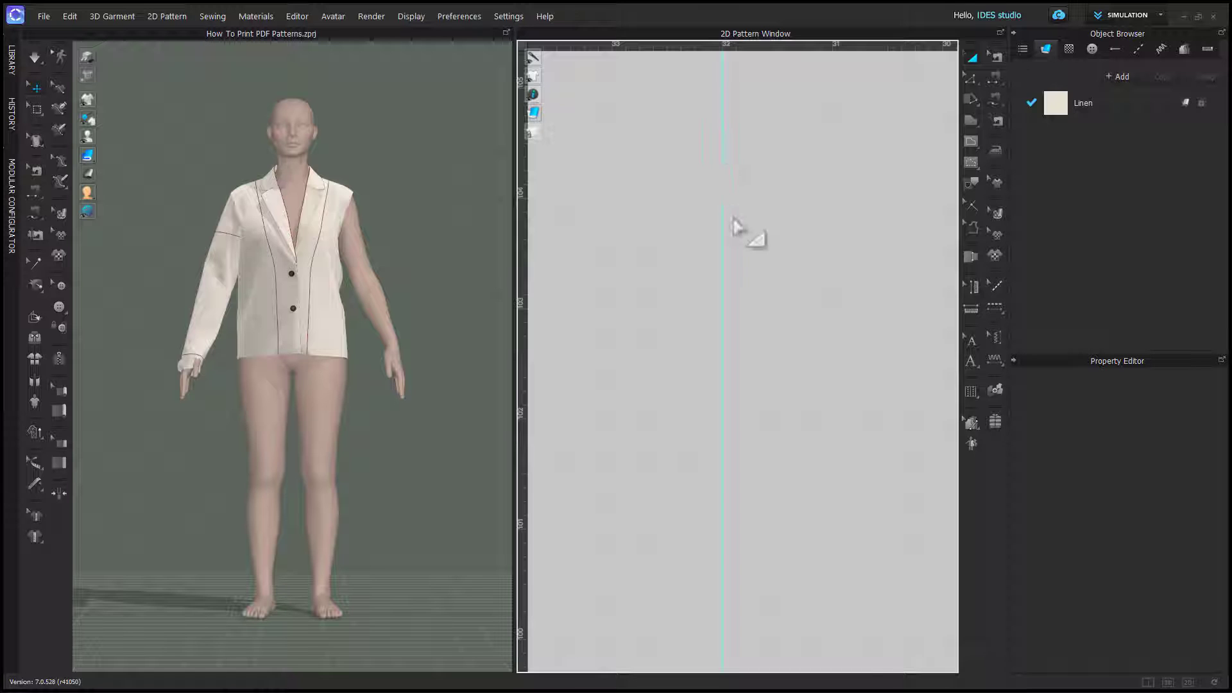
# Step: Move the left-hand front piece sideways until it sits close beside its mirrored front piece
pyautogui.scroll(-2, 752, 241)
pyautogui.scroll(-2, 751, 235)
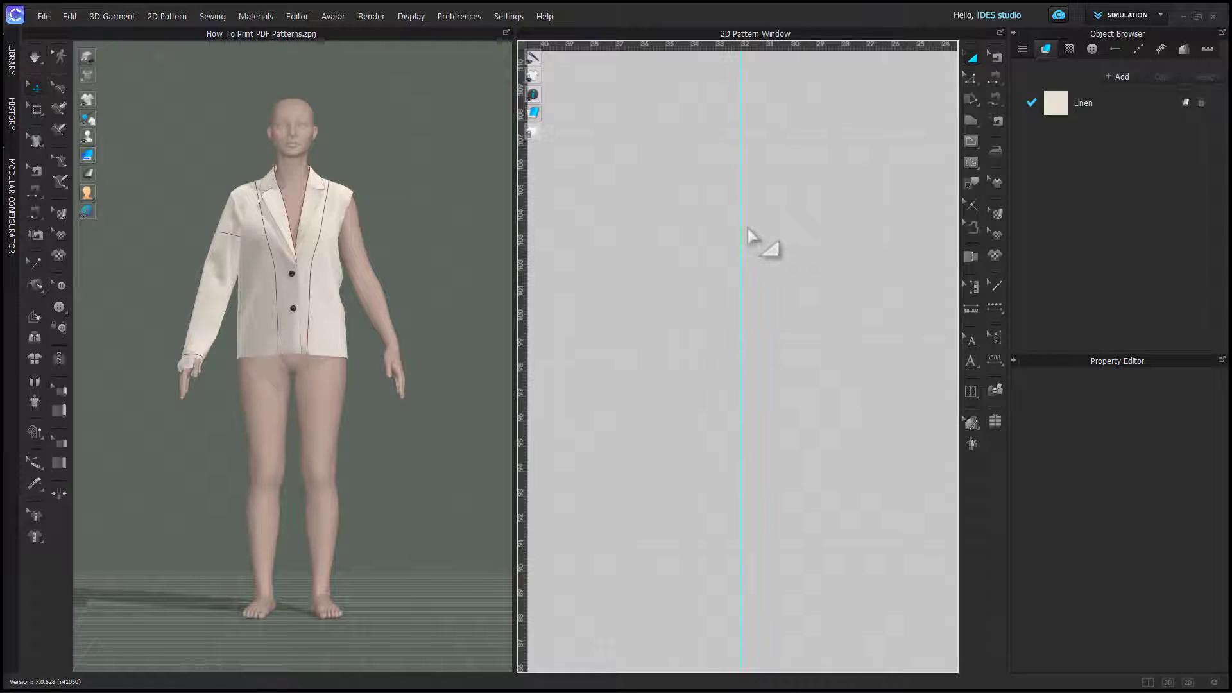
pyautogui.scroll(-8, 777, 241)
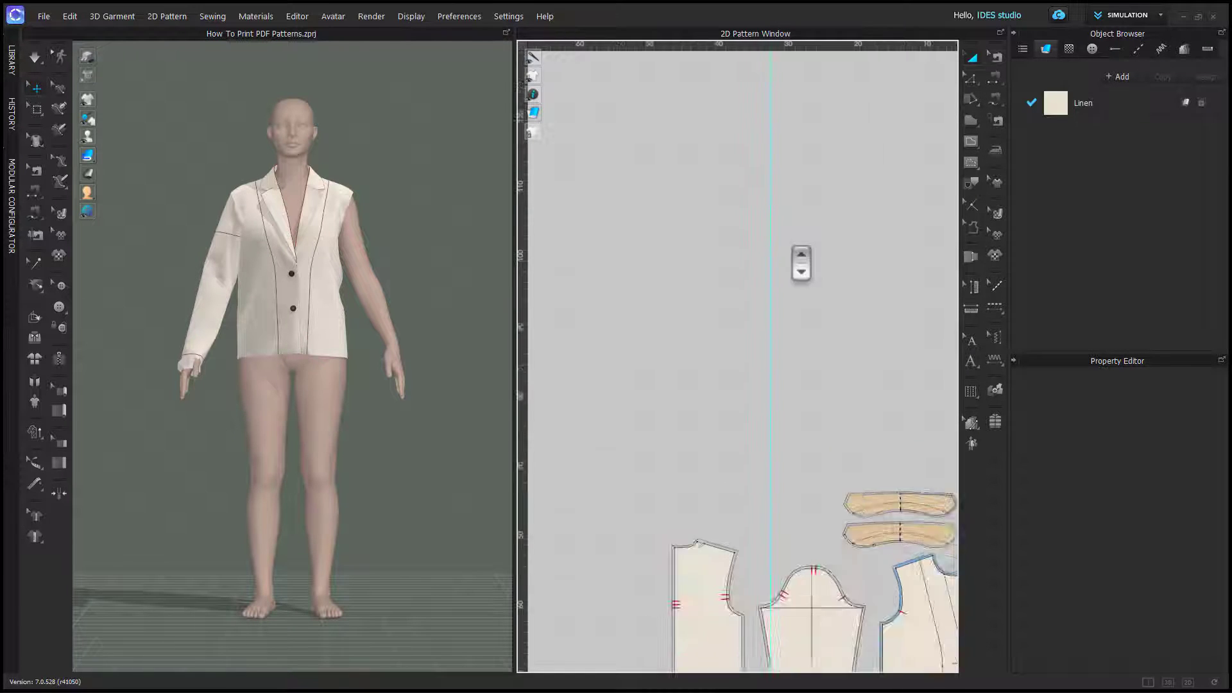
pyautogui.moveTo(829, 291); pyautogui.dragTo(686, 230, button='middle')
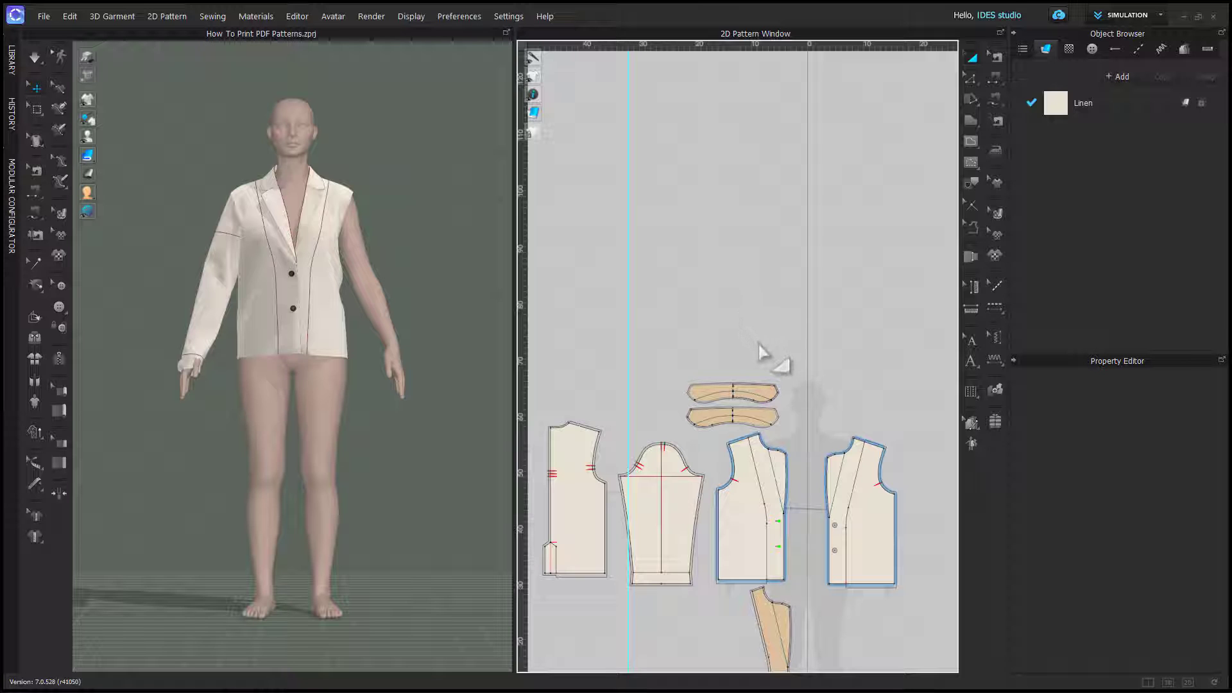
pyautogui.moveTo(759, 350); pyautogui.dragTo(794, 203, button='middle')
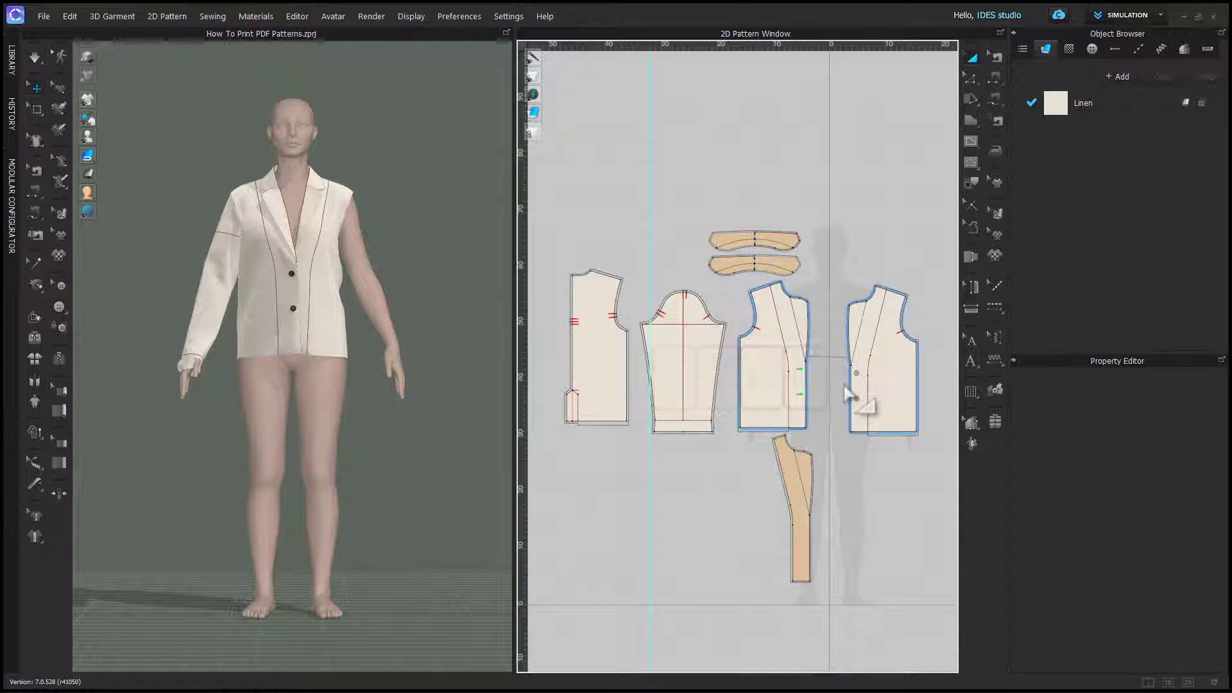
pyautogui.click(760, 371)
pyautogui.moveTo(769, 412); pyautogui.dragTo(802, 417)
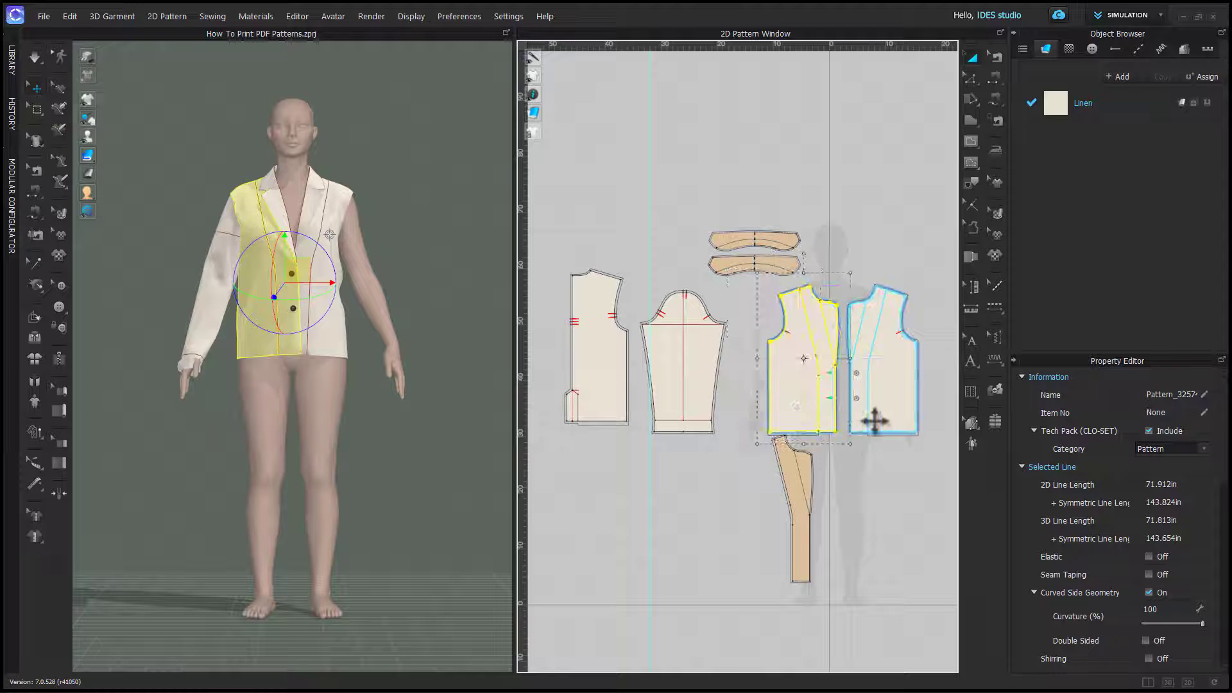
# Step: Align the two mirrored front pieces with each other in the 2D pattern window
pyautogui.keyDown('shift'); pyautogui.click(874, 421); pyautogui.keyUp('shift')
pyautogui.rightClick(880, 418)
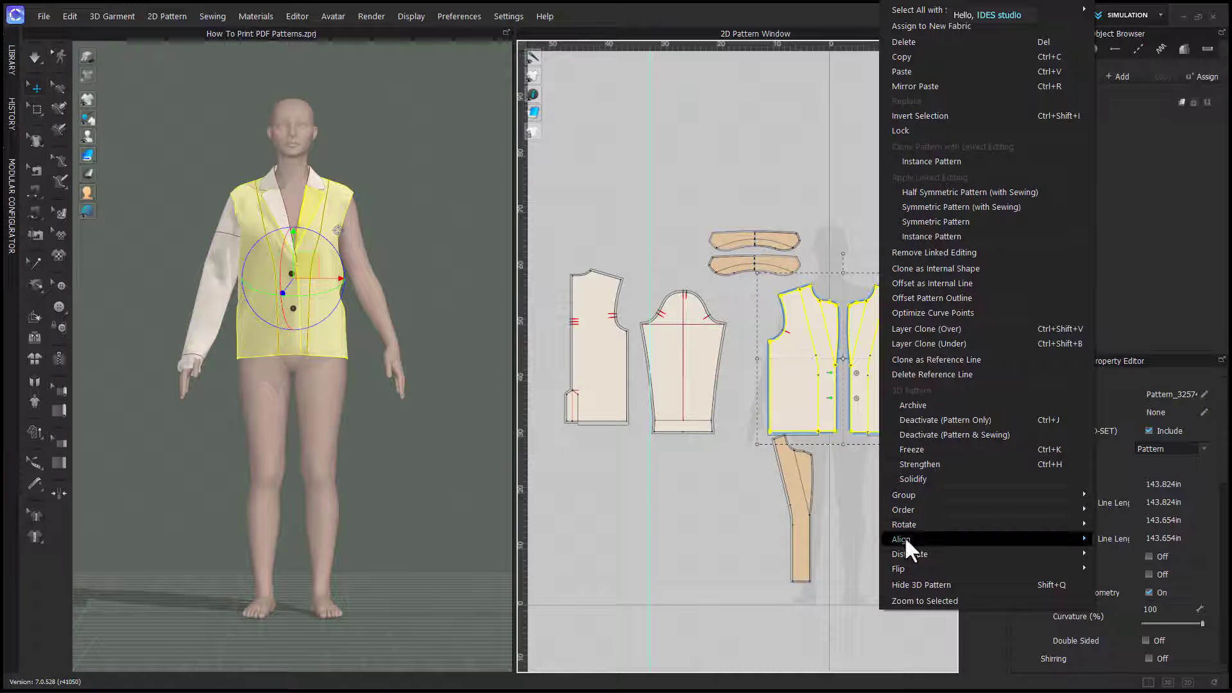
pyautogui.moveTo(906, 541)
pyautogui.click(1122, 604)
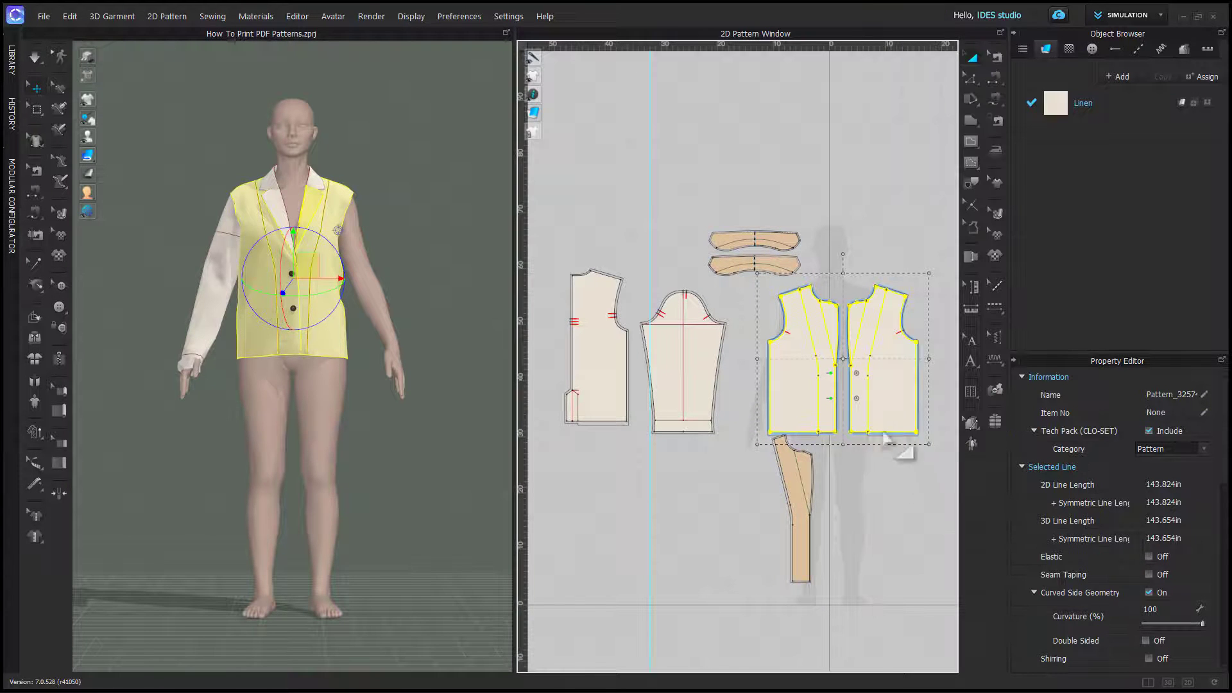
# Step: Move both front pieces together so they sit just inside the corner where the ruler's zero lines cross
pyautogui.moveTo(887, 406); pyautogui.dragTo(800, 570)
pyautogui.scroll(6, 805, 574)
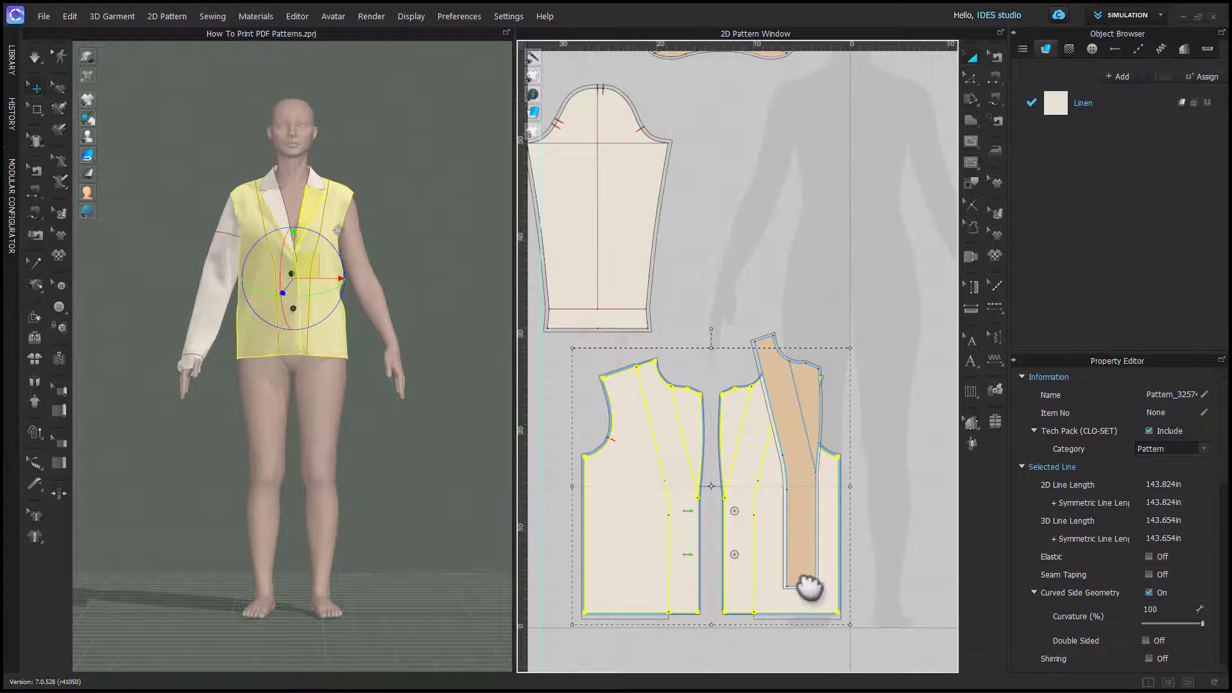
pyautogui.moveTo(784, 462); pyautogui.dragTo(791, 475, button='middle')
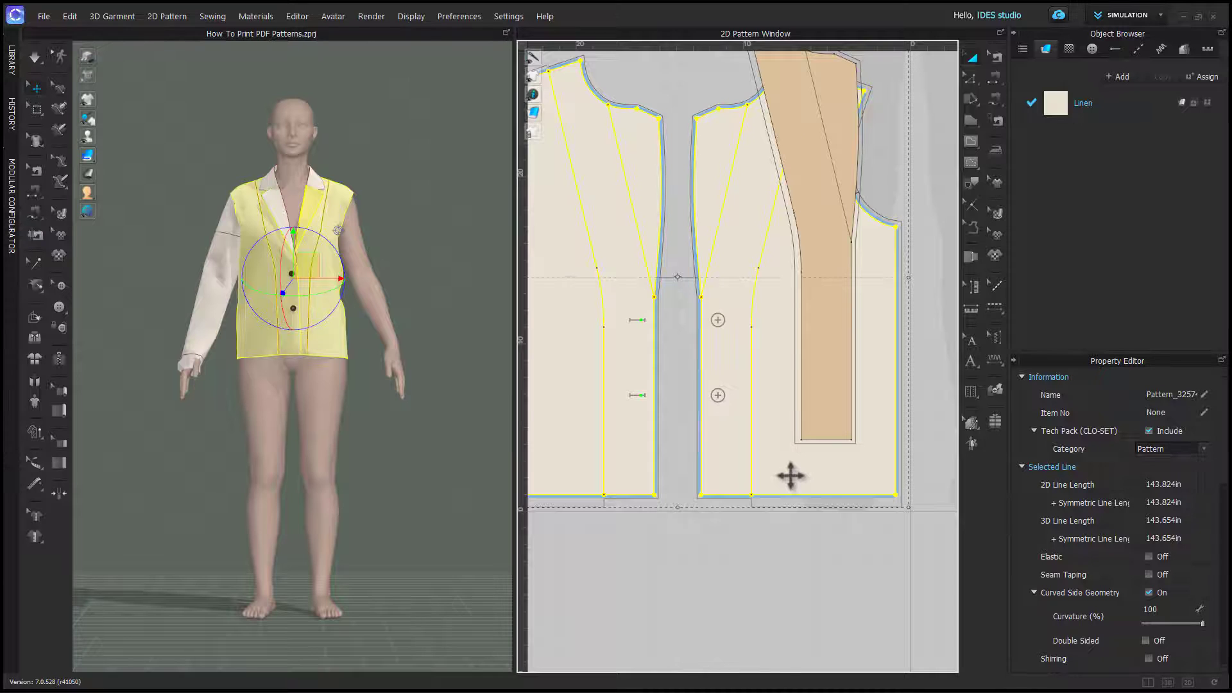
pyautogui.scroll(-2, 790, 476)
pyautogui.scroll(-2, 806, 533)
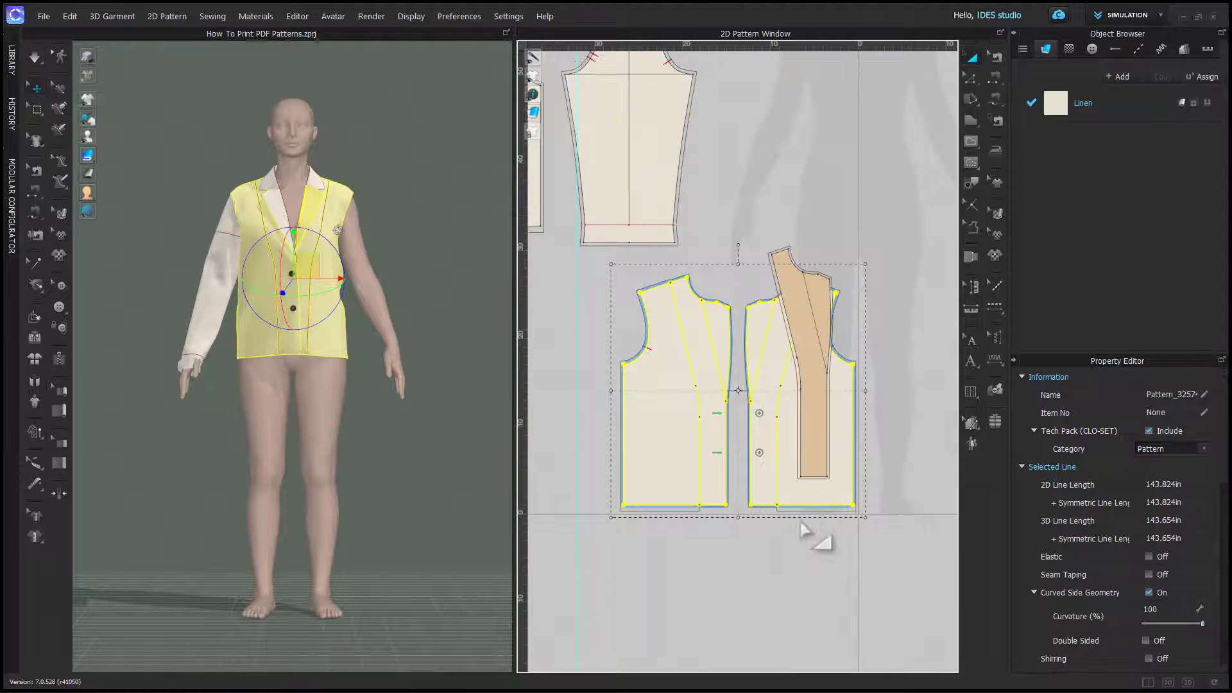
pyautogui.moveTo(814, 537); pyautogui.dragTo(844, 430, button='middle')
# Step: Place the facing left of the front pieces, rotated 180 degrees, and shift the sleeve about 32.2 in to the right
pyautogui.moveTo(844, 430); pyautogui.dragTo(655, 431)
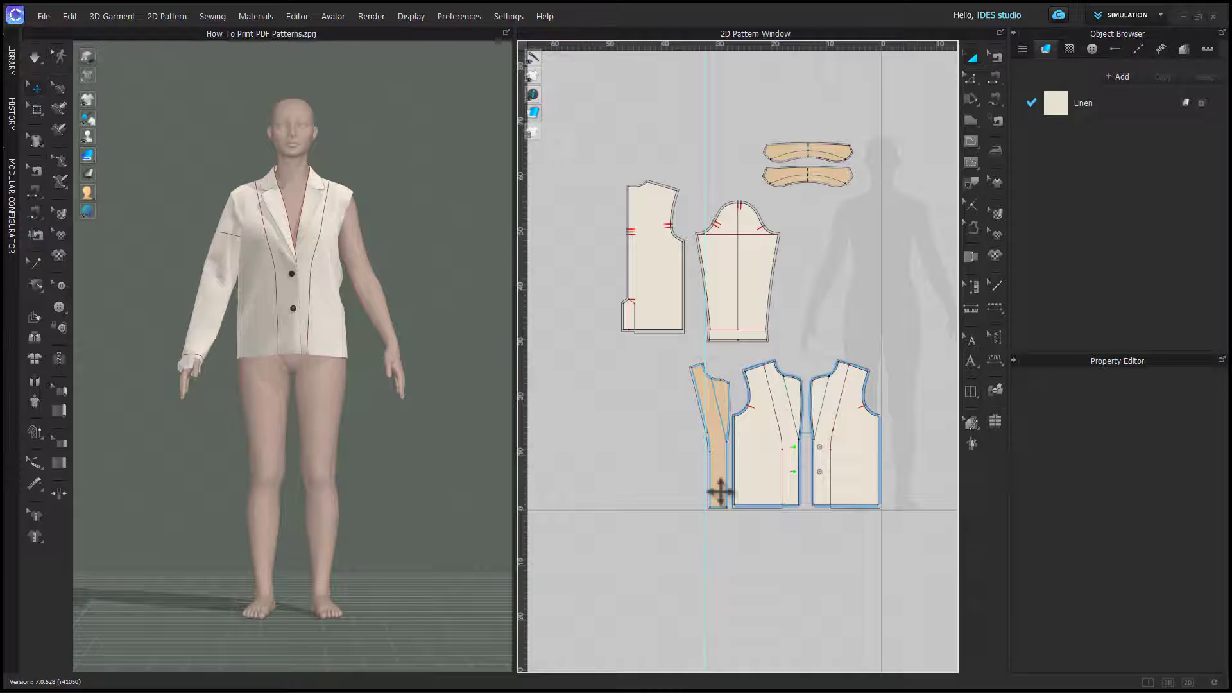
pyautogui.click(719, 491)
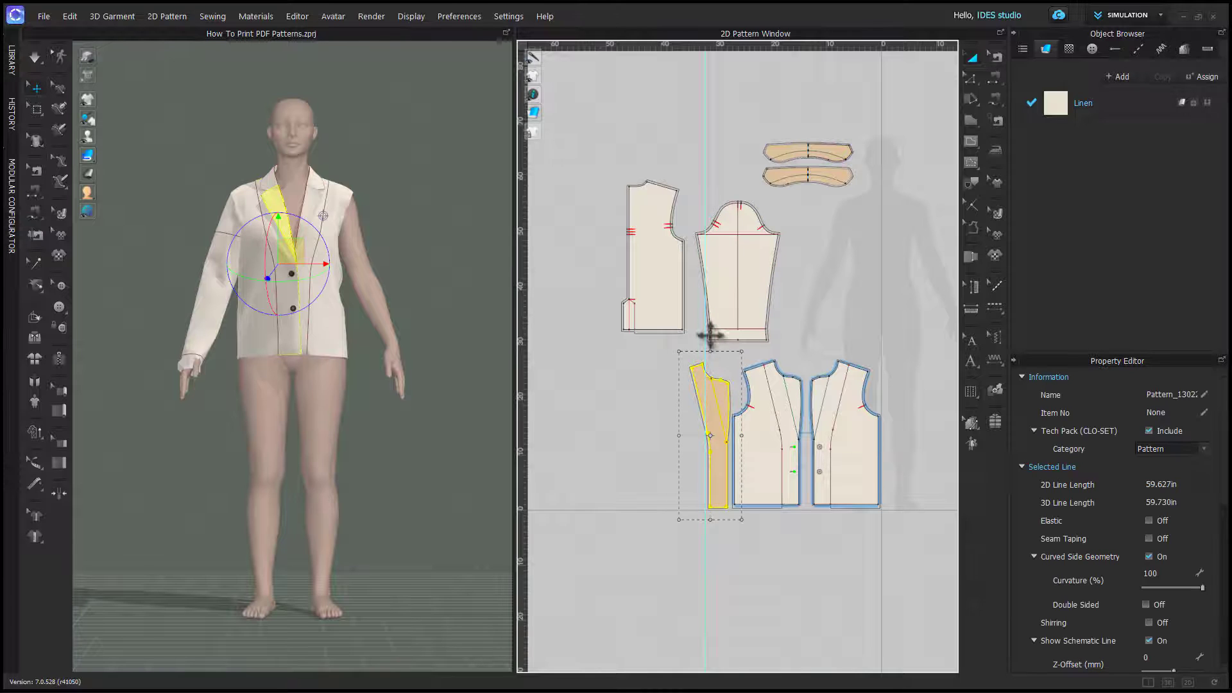
pyautogui.moveTo(751, 294); pyautogui.dragTo(938, 294)
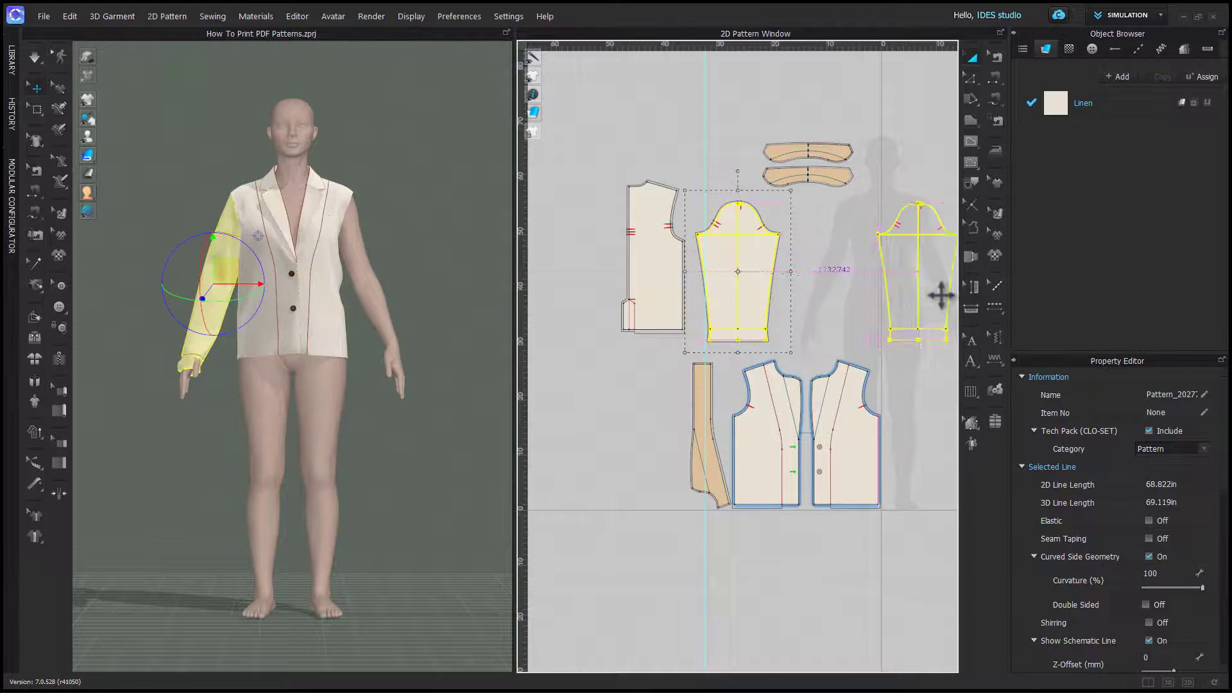
# Step: Nest the rotated facing against the left-hand front's armhole inside the 32 in guideline and narrow the gap between the two fronts
pyautogui.click(715, 453)
pyautogui.scroll(3, 736, 367)
pyautogui.moveTo(736, 407); pyautogui.dragTo(749, 430)
pyautogui.moveTo(755, 432); pyautogui.dragTo(684, 262, button='middle')
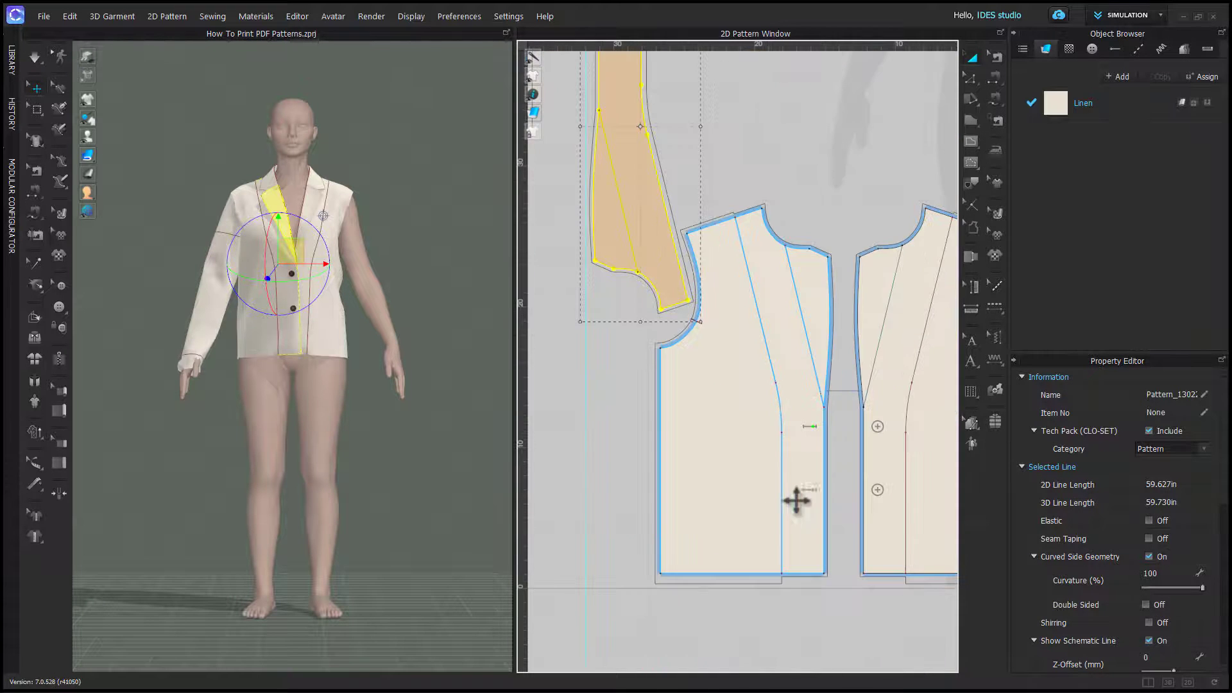
pyautogui.click(817, 475)
pyautogui.moveTo(674, 291); pyautogui.dragTo(685, 300)
pyautogui.scroll(-3, 690, 453)
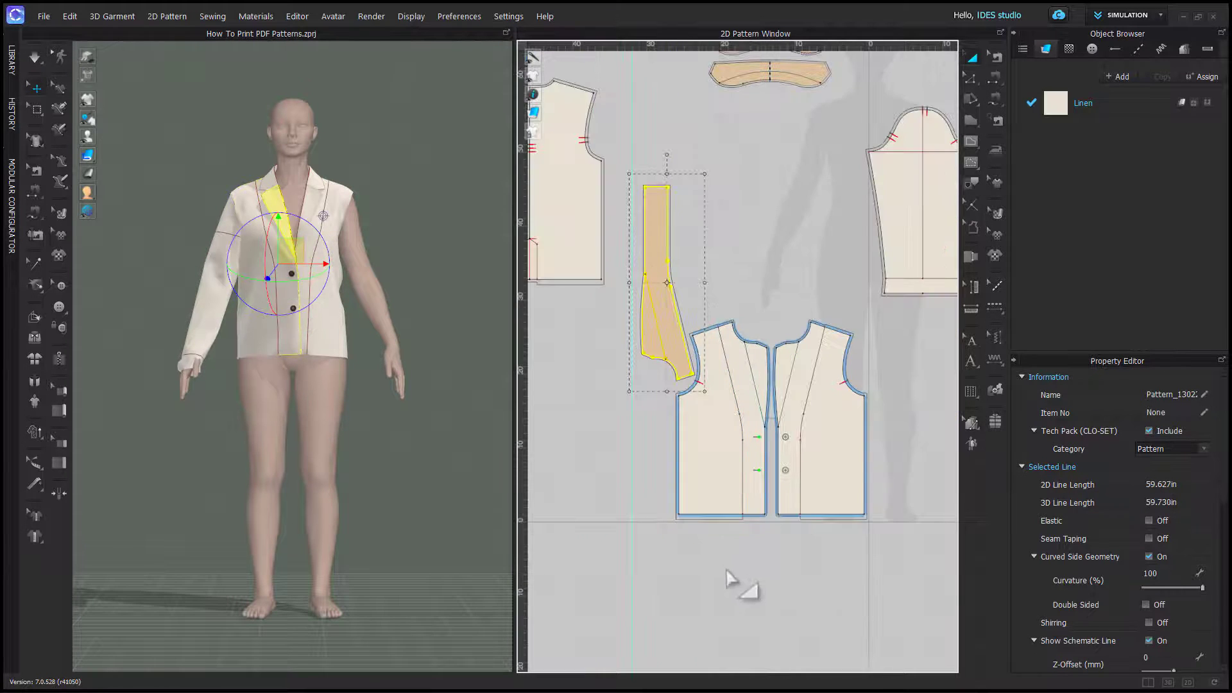
# Step: Rotate the sleeve 180 degrees and place it centrally above the two front pieces
pyautogui.click(798, 558)
pyautogui.scroll(-1, 797, 558)
pyautogui.click(888, 294)
pyautogui.moveTo(873, 168); pyautogui.dragTo(870, 356)
pyautogui.moveTo(906, 287); pyautogui.dragTo(781, 332)
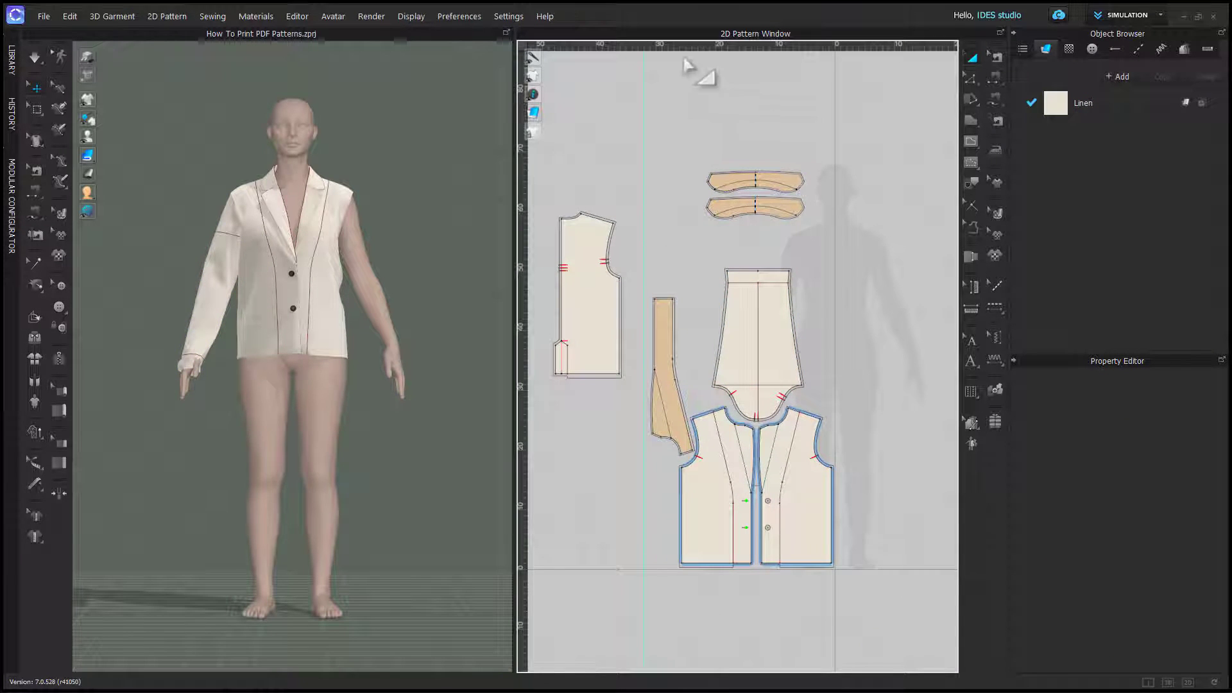
# Step: Place a second vertical guideline about 17 in to the left of the ruler's zero line
pyautogui.scroll(1, 773, 74)
pyautogui.scroll(2, 767, 77)
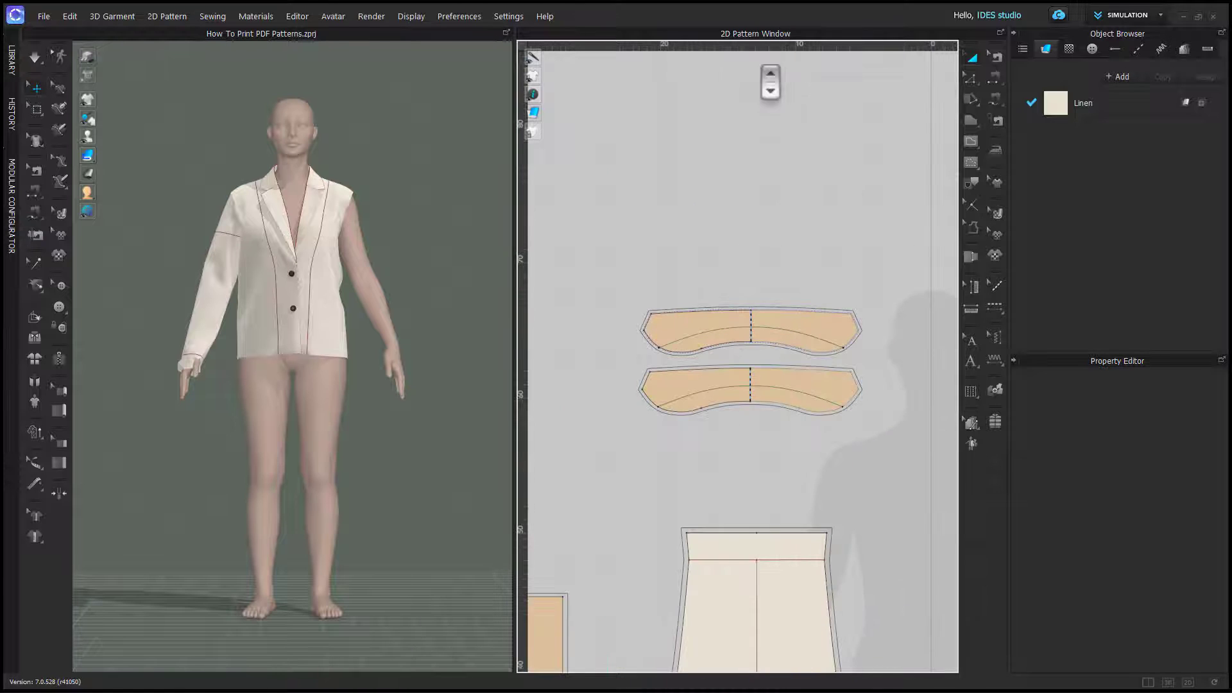
pyautogui.scroll(5, 701, 101)
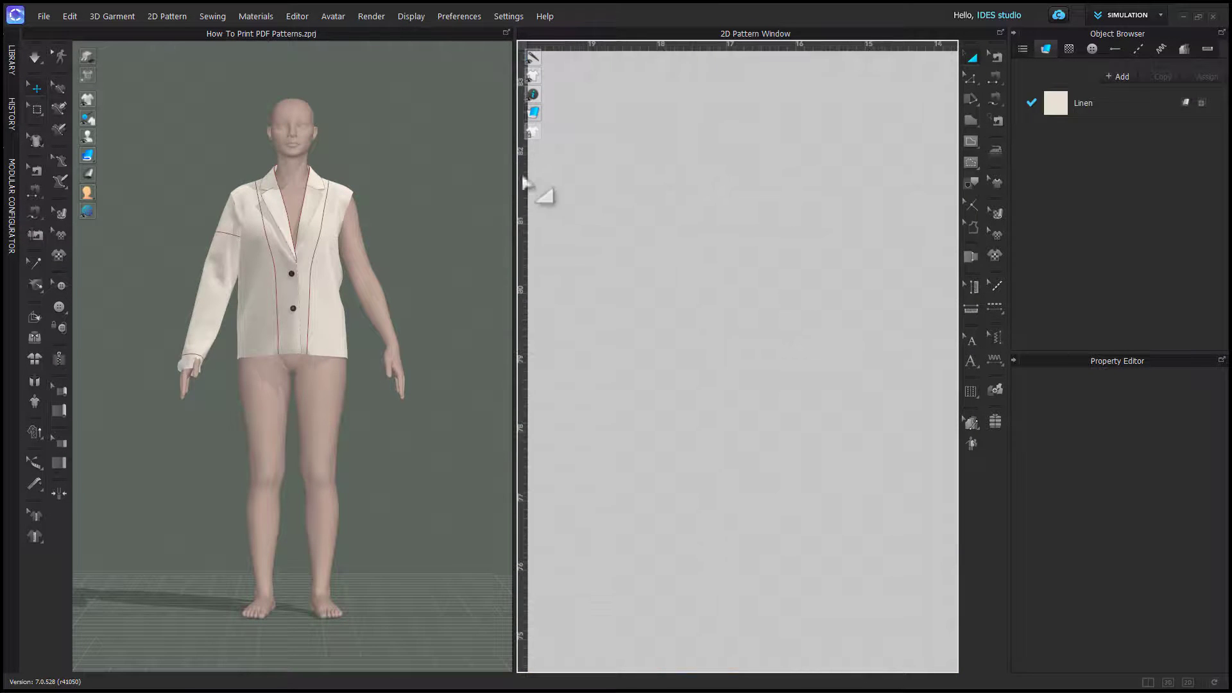
pyautogui.scroll(-7, 770, 267)
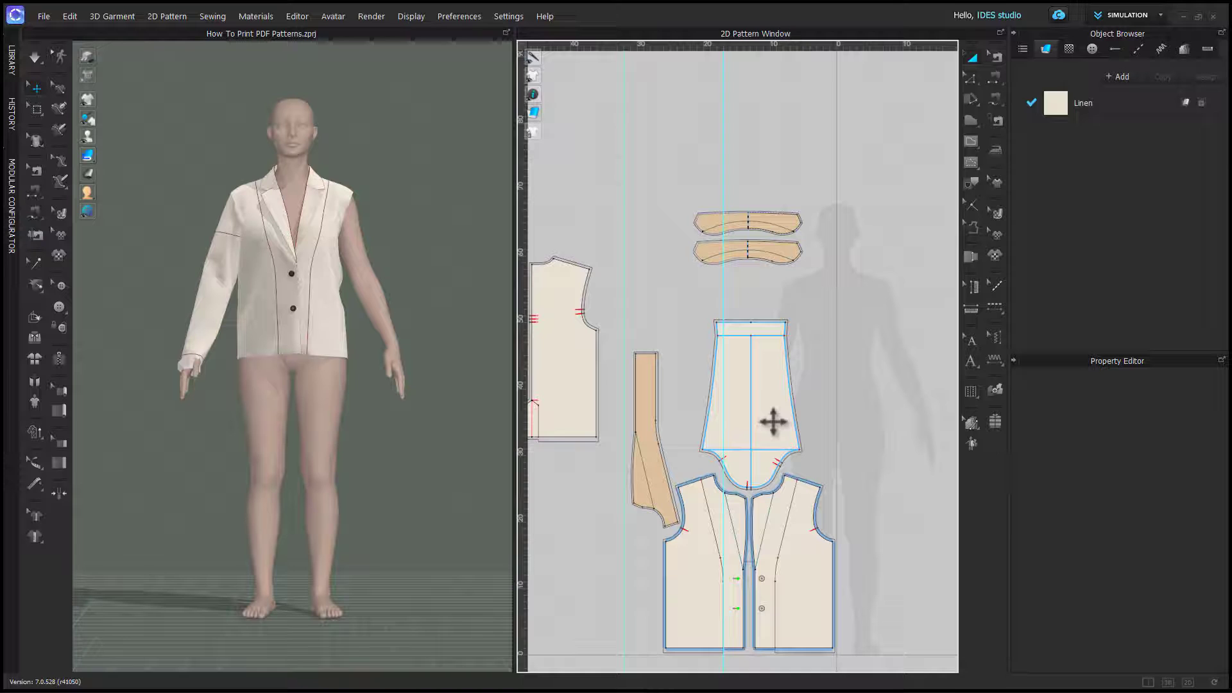
# Step: Rotate the sleeve upright and position it just above the fronts, between the 17 in guideline and the zero line
pyautogui.moveTo(774, 422); pyautogui.dragTo(801, 397)
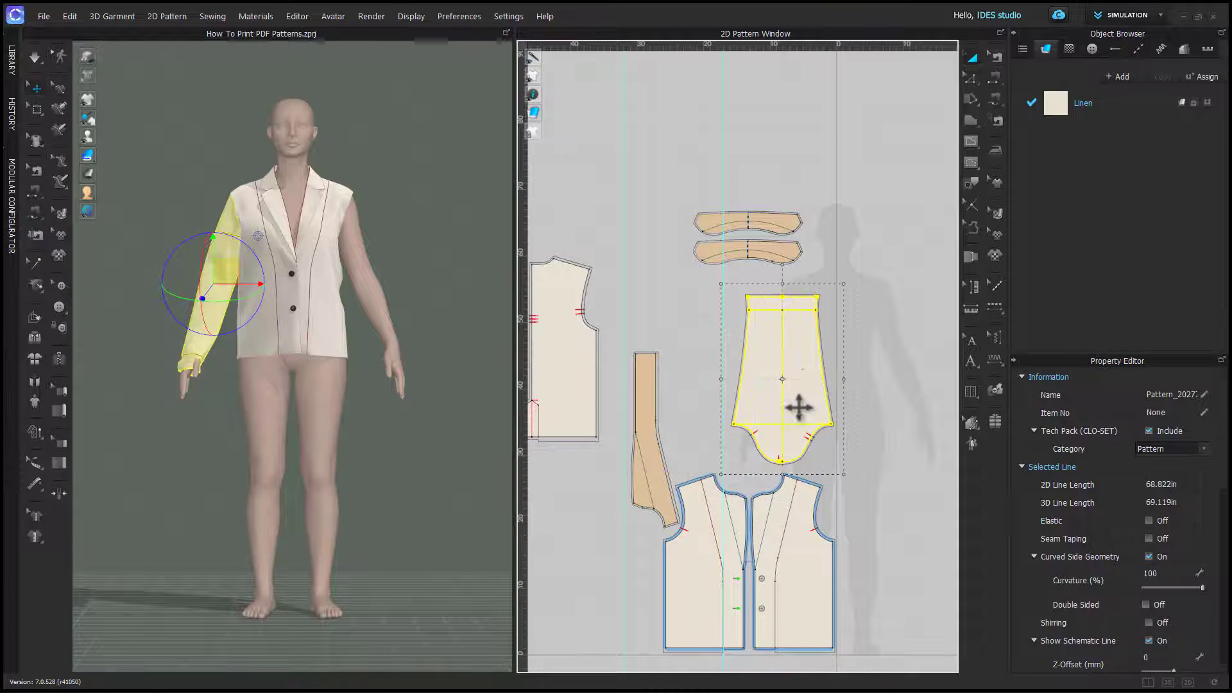
pyautogui.moveTo(782, 261); pyautogui.dragTo(800, 467)
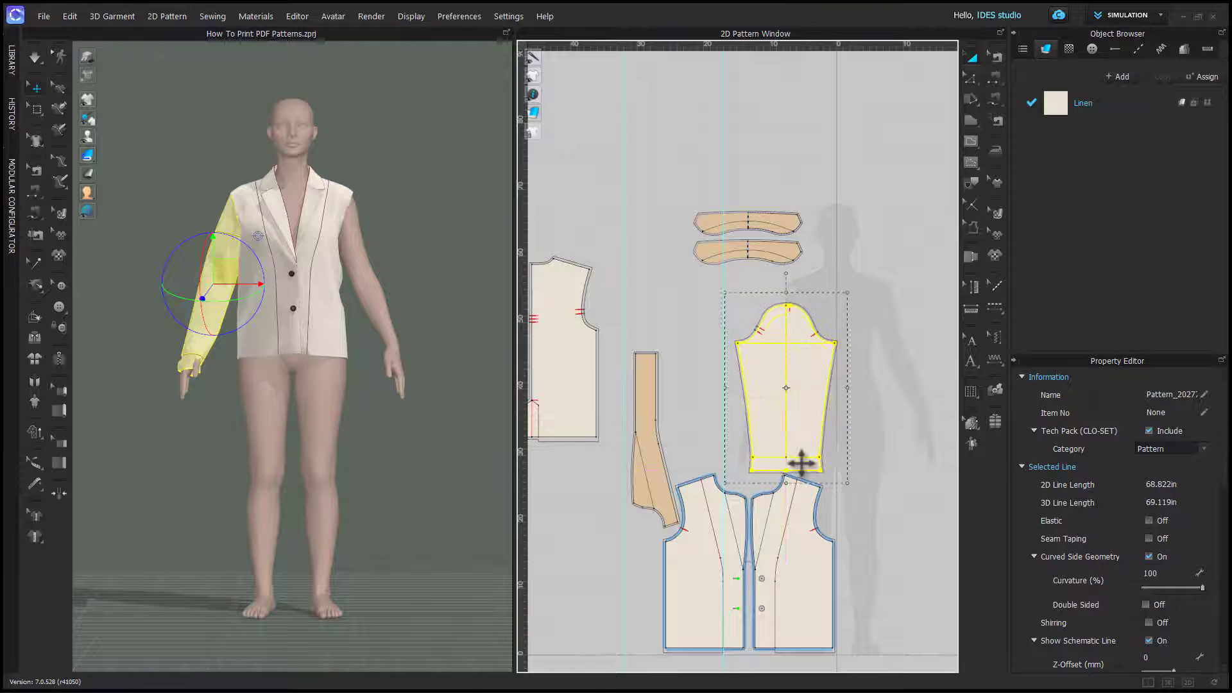
pyautogui.scroll(5, 800, 467)
pyautogui.click(824, 514)
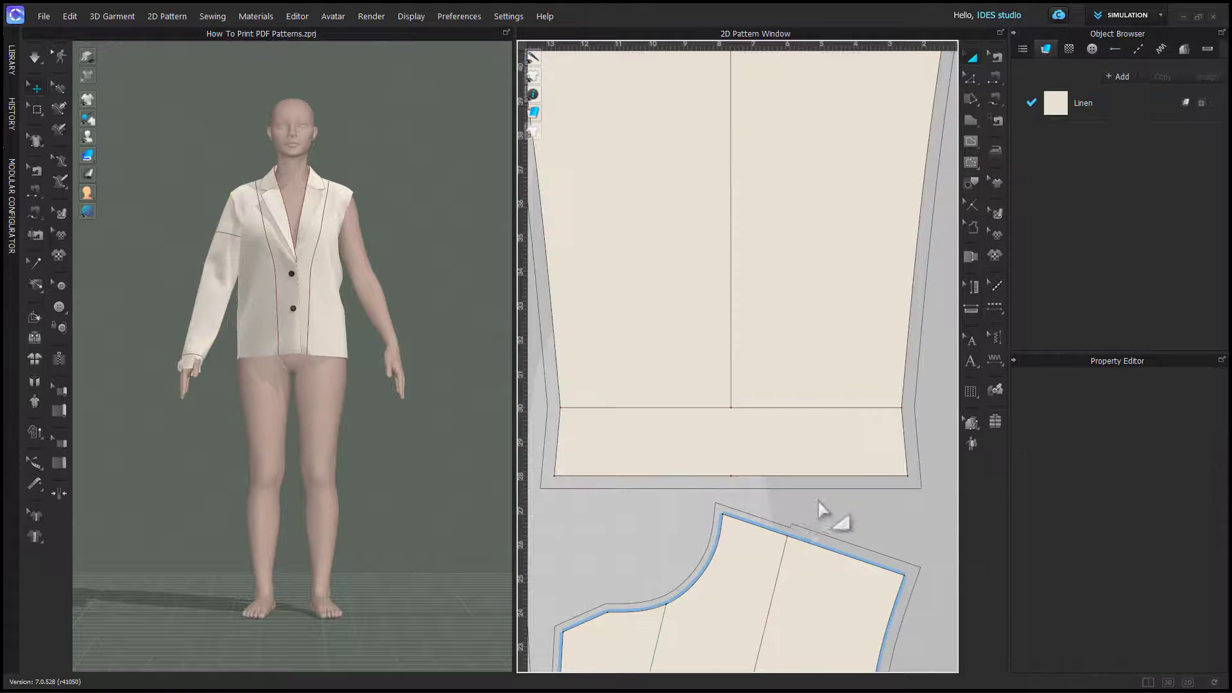
pyautogui.scroll(-5, 828, 507)
pyautogui.scroll(3, 838, 437)
pyautogui.click(826, 388)
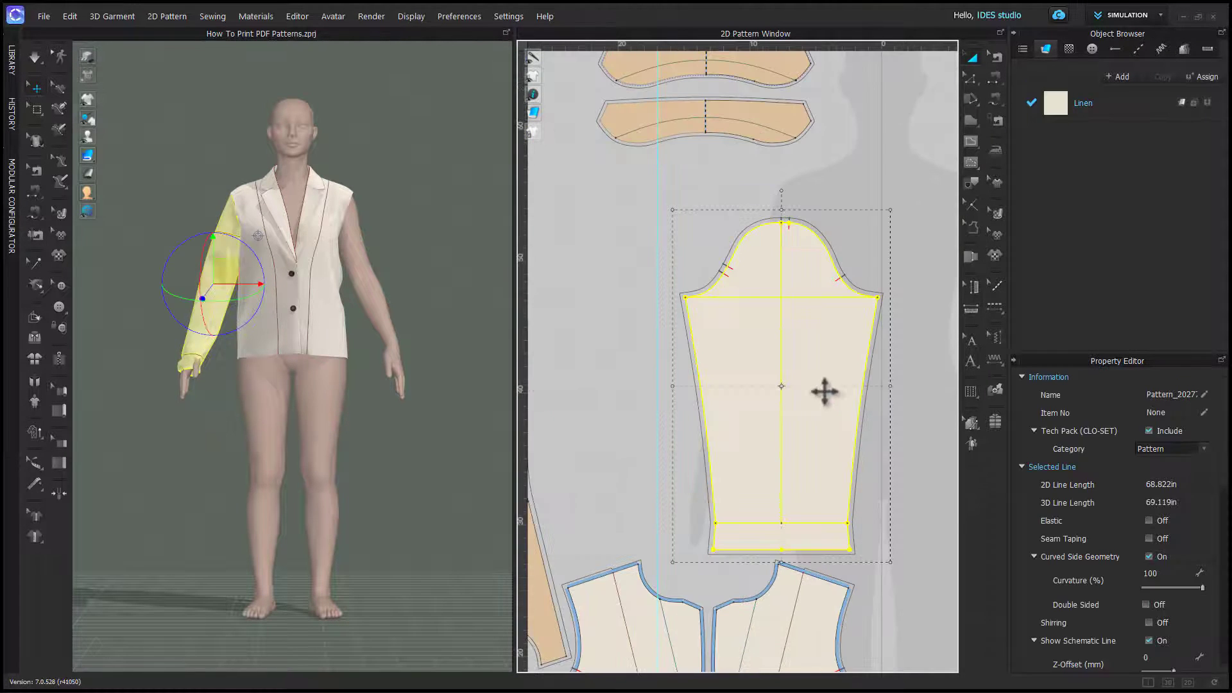
pyautogui.scroll(-1, 834, 449)
pyautogui.scroll(-3, 801, 448)
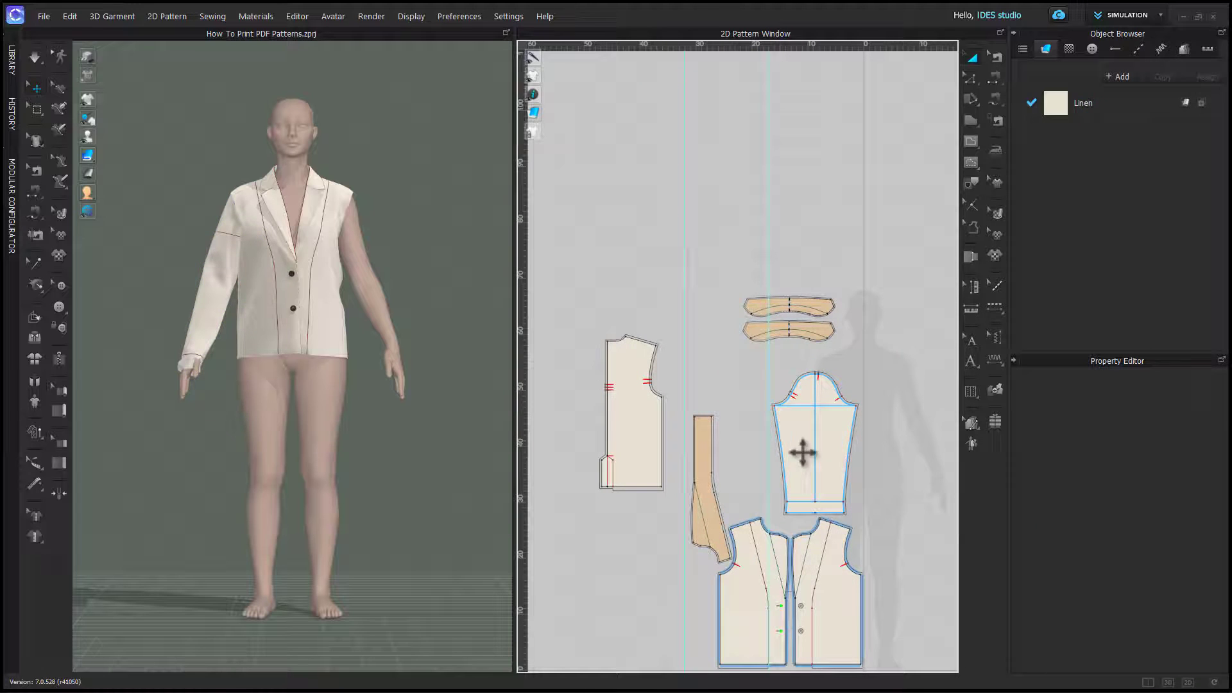
# Step: Rotate both collar pieces 90 degrees and place them between the facing and the sleeve
pyautogui.click(759, 324)
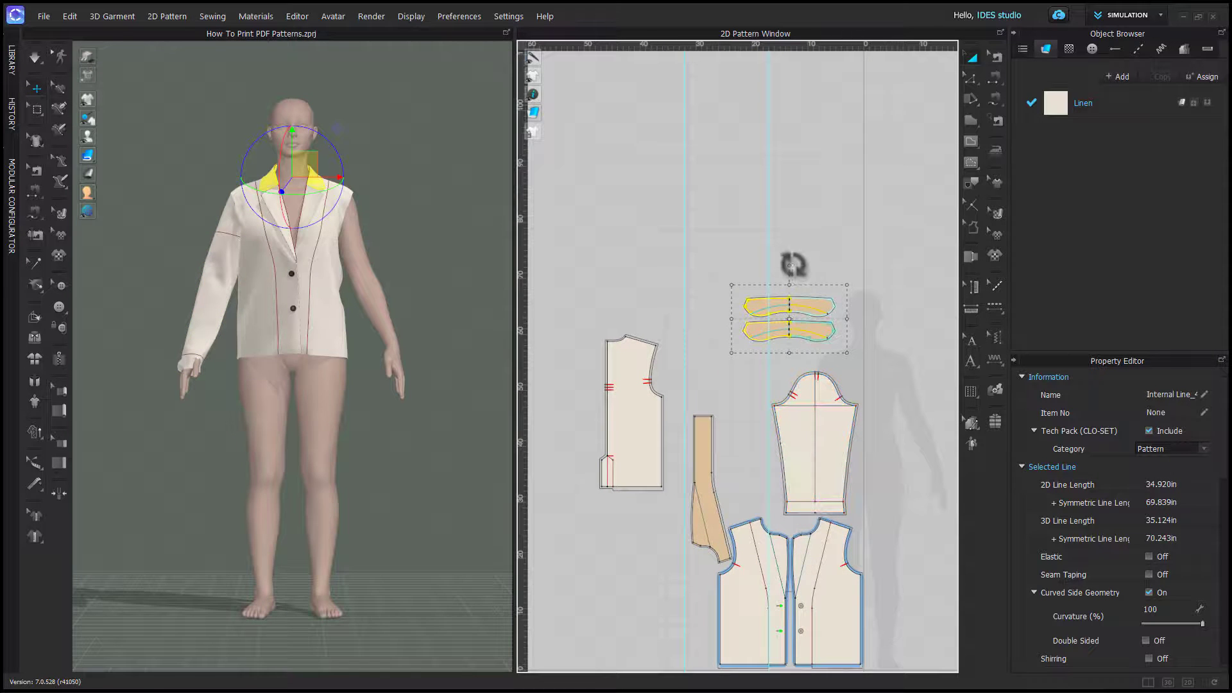
pyautogui.moveTo(789, 265); pyautogui.dragTo(844, 319)
pyautogui.moveTo(804, 361); pyautogui.dragTo(779, 514)
pyautogui.scroll(-1, 760, 434)
# Step: Place a third vertical guideline about 23.5 in to the left of the ruler's zero line
pyautogui.click(525, 388)
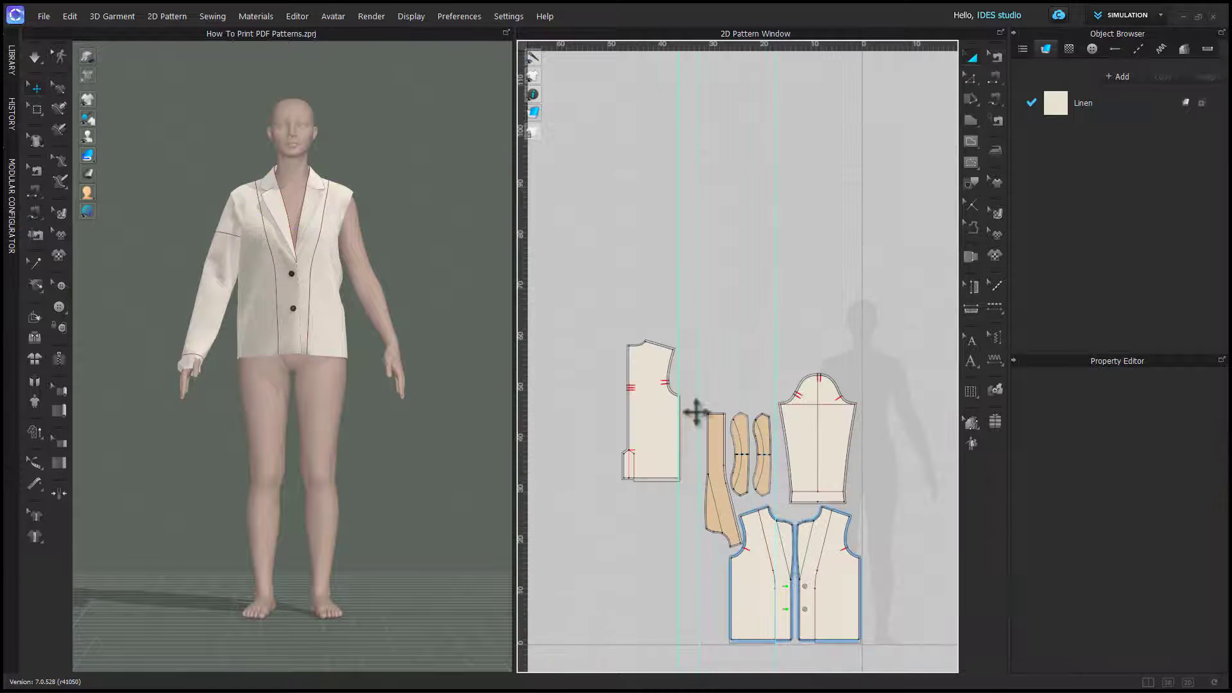
pyautogui.scroll(6, 736, 402)
pyautogui.scroll(3, 761, 407)
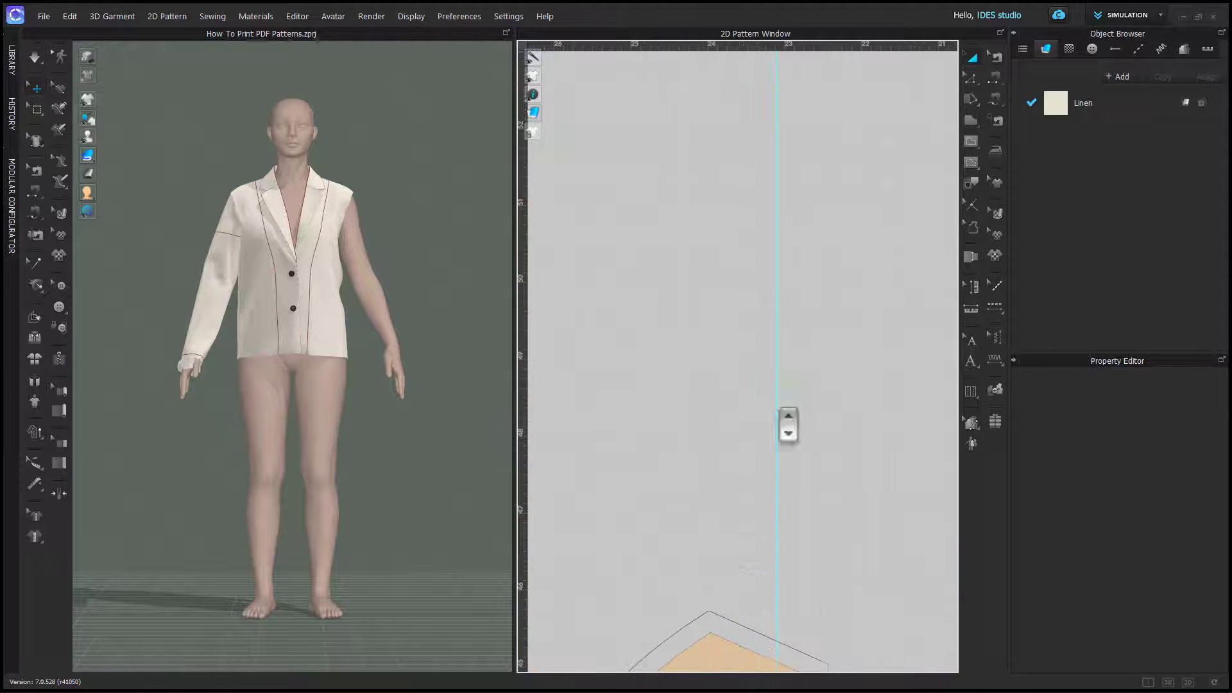
pyautogui.scroll(-8, 745, 404)
# Step: Stack the two collar pieces one above the other, just left of the 17 in guideline
pyautogui.scroll(2, 766, 475)
pyautogui.click(765, 476)
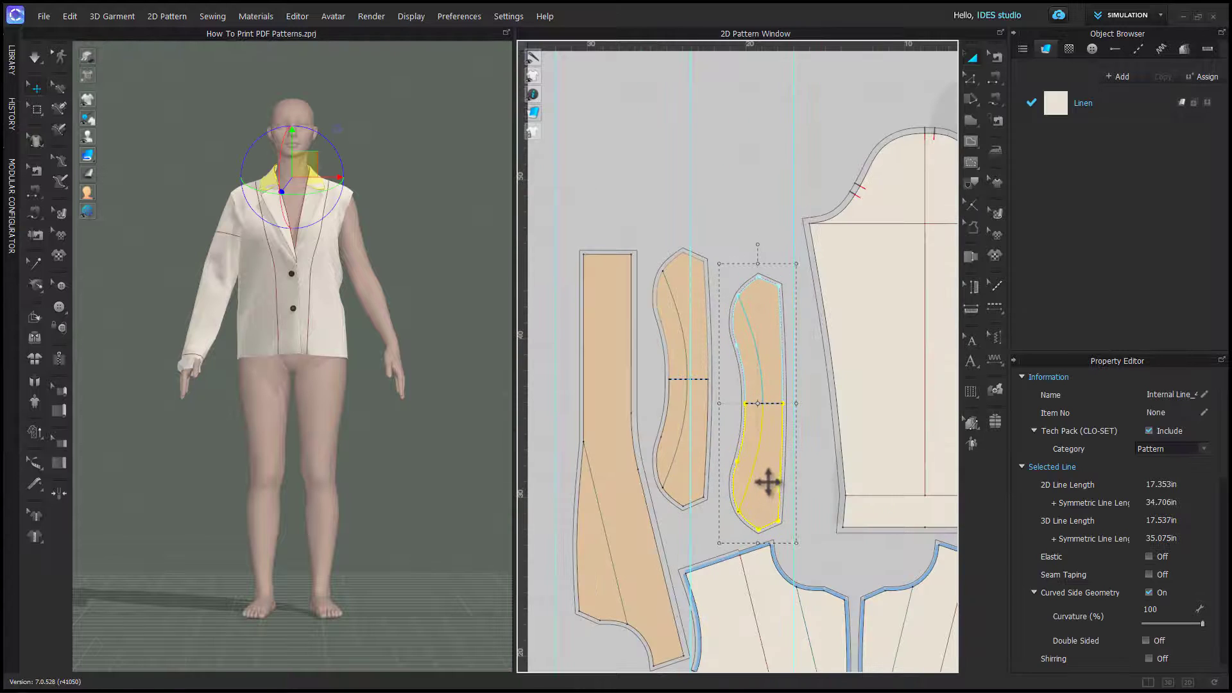
pyautogui.moveTo(768, 481); pyautogui.dragTo(778, 192)
pyautogui.scroll(-5, 667, 311)
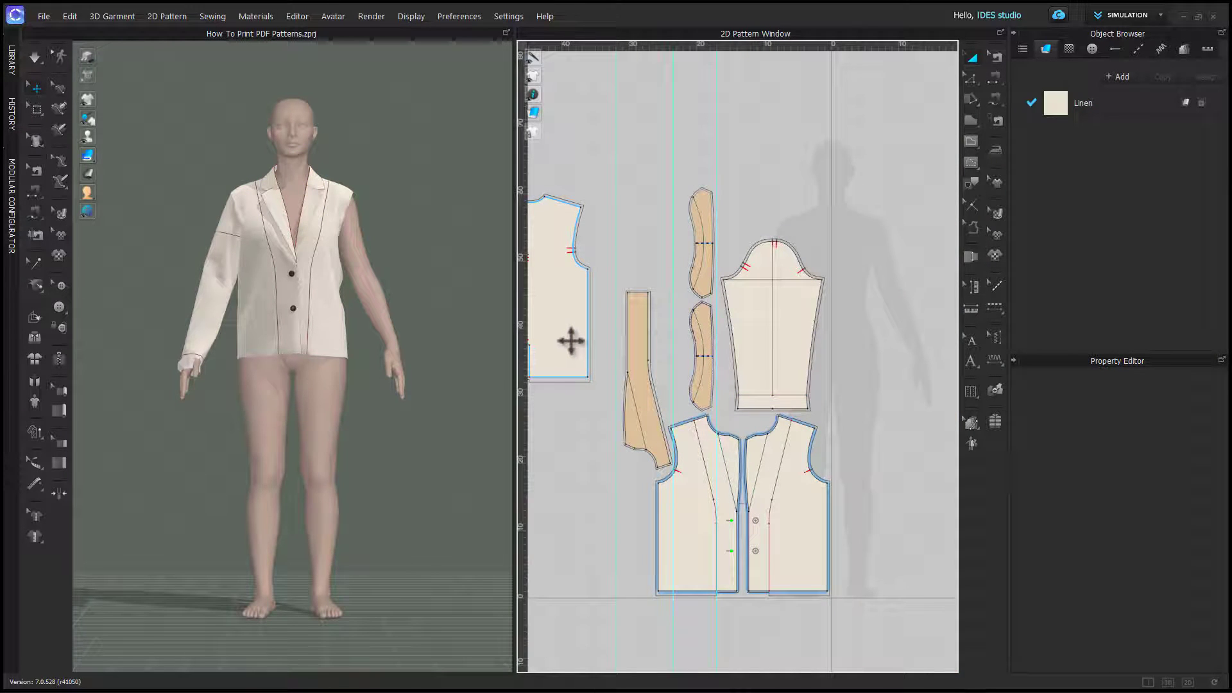
# Step: Place the back piece directly above the sleeve, beside the ruler's zero line
pyautogui.moveTo(571, 340); pyautogui.dragTo(804, 198)
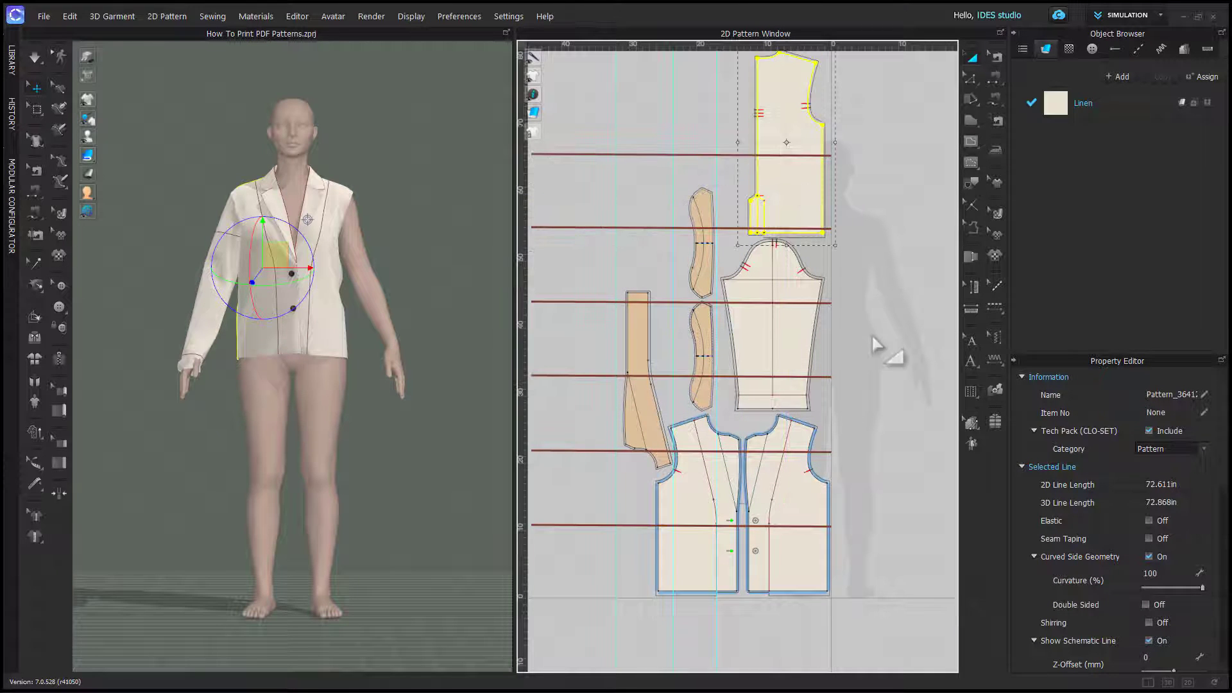
pyautogui.click(876, 353)
pyautogui.scroll(-3, 795, 495)
pyautogui.scroll(3, 796, 494)
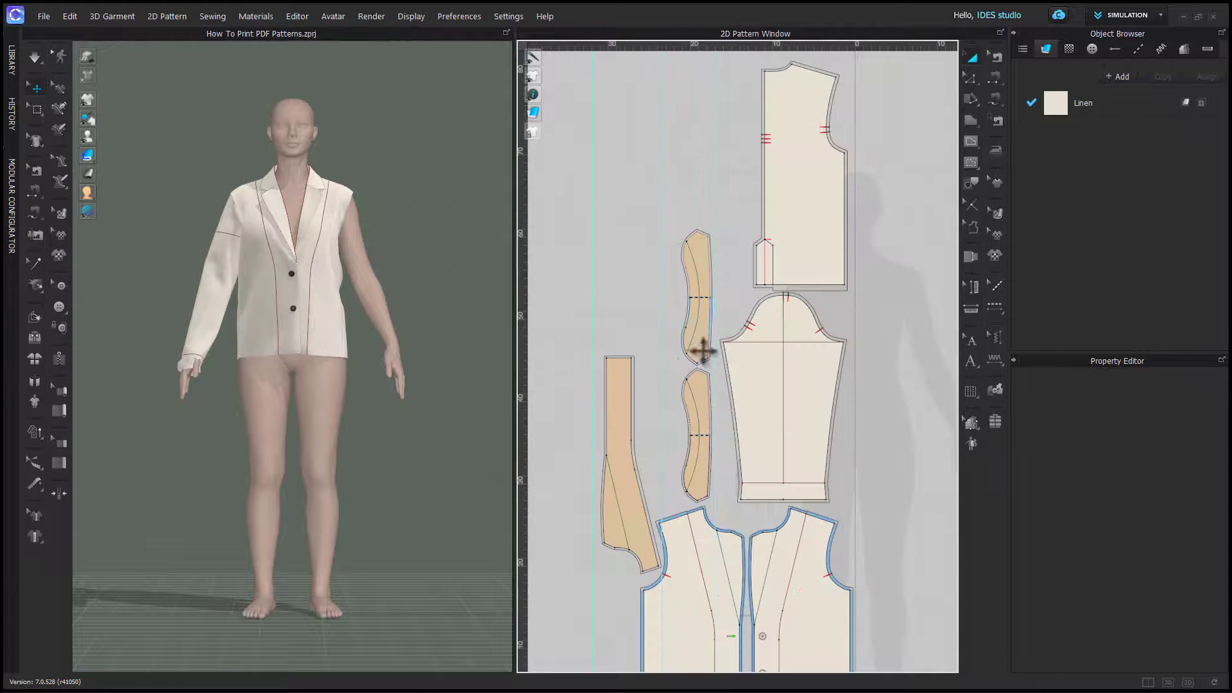
# Step: Move the upper collar piece beside the sleeve cap near the zero line and place the back piece above the facing
pyautogui.moveTo(704, 349); pyautogui.dragTo(856, 324)
pyautogui.moveTo(789, 221); pyautogui.dragTo(671, 276)
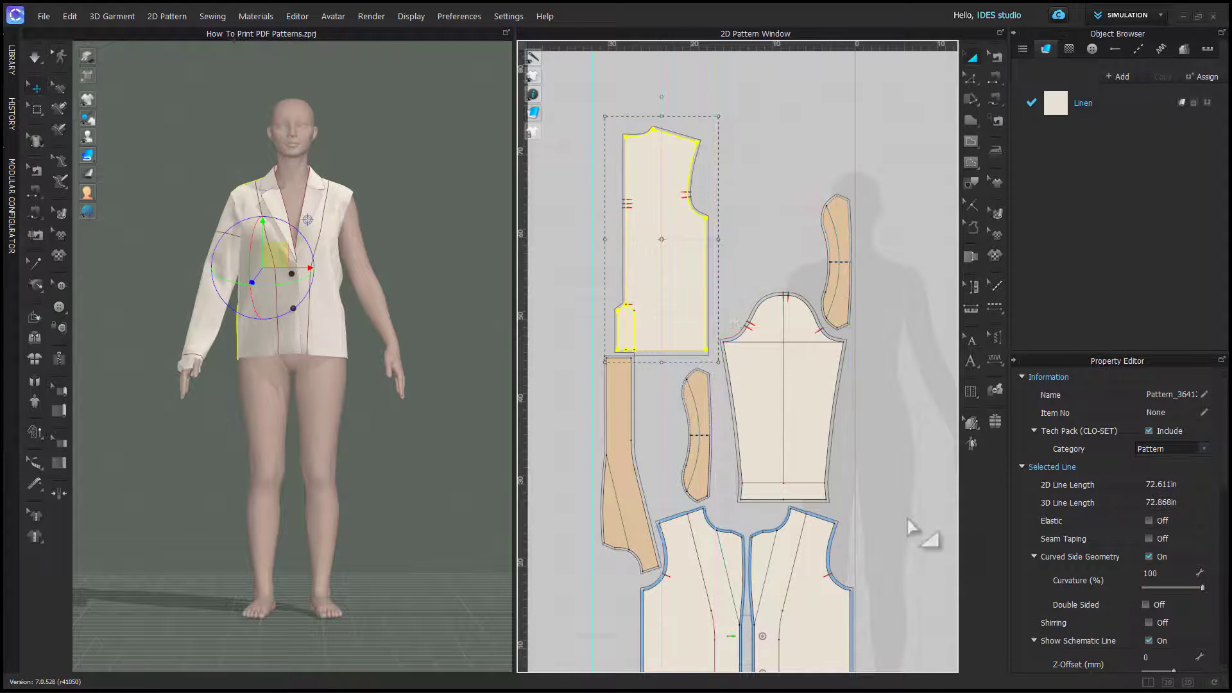
pyautogui.click(875, 495)
pyautogui.scroll(-3, 874, 495)
pyautogui.scroll(5, 715, 451)
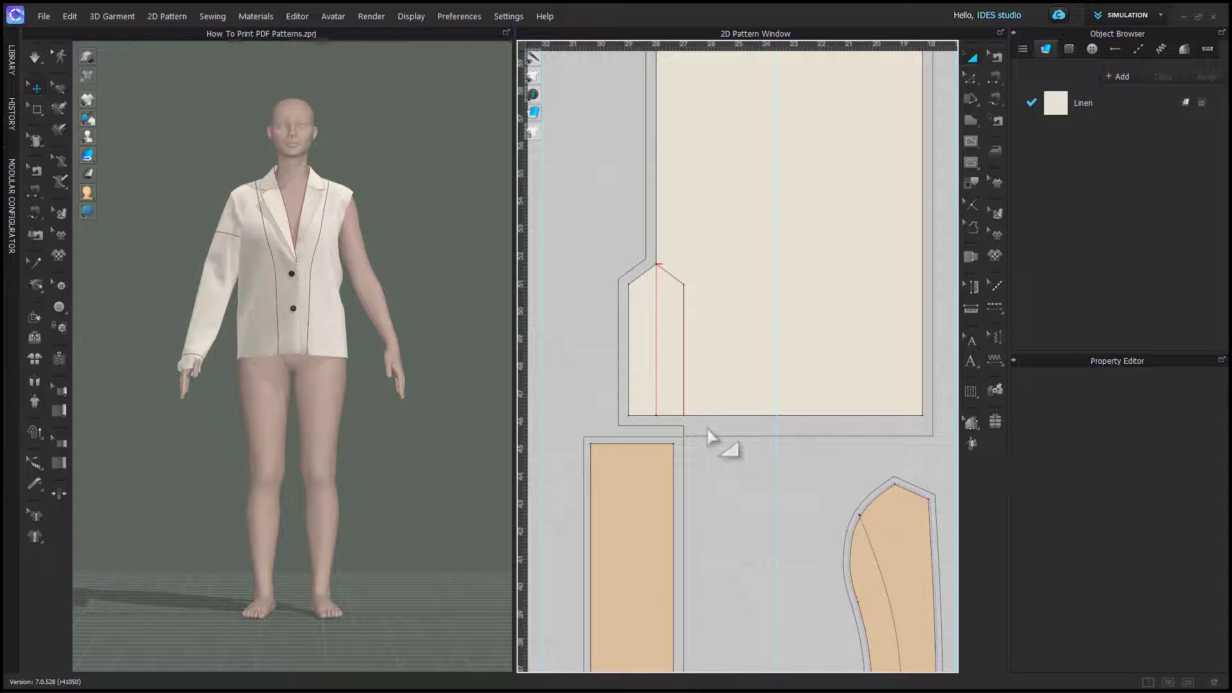
# Step: Nudge the back piece upward to leave clearance between its hem allowance and the top of the facing
pyautogui.click(710, 410)
pyautogui.click(728, 483)
pyautogui.scroll(-3, 729, 482)
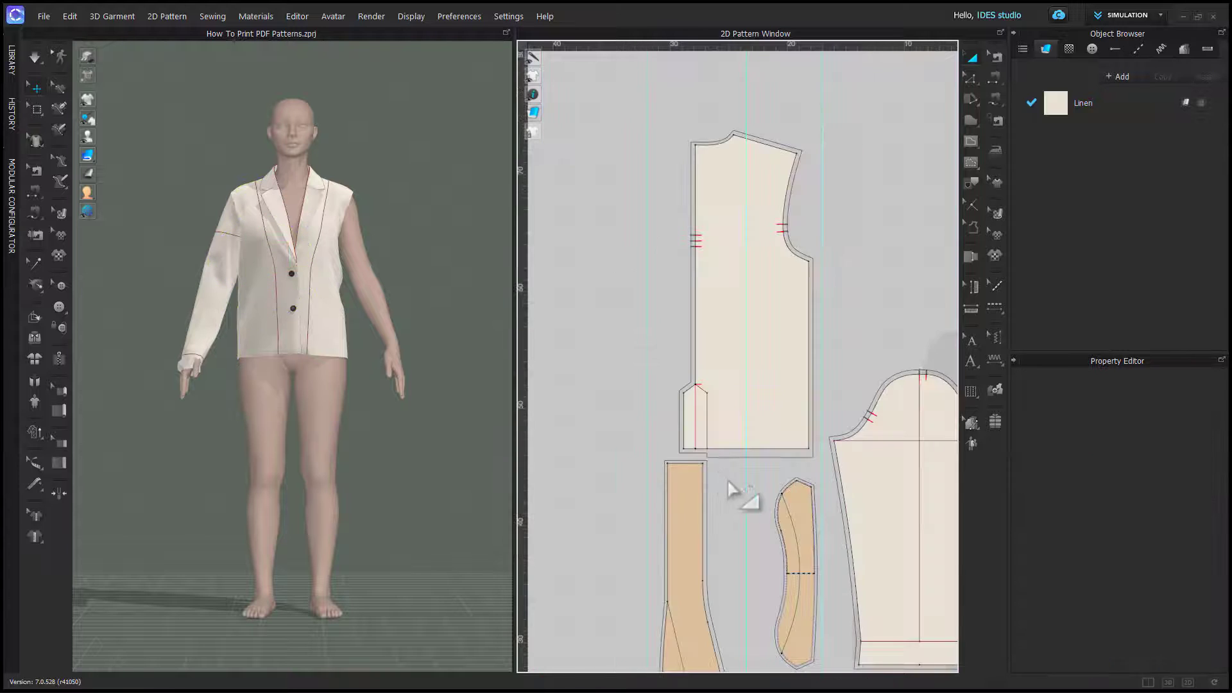
pyautogui.scroll(-2, 731, 491)
pyautogui.moveTo(751, 591); pyautogui.dragTo(798, 440, button='middle')
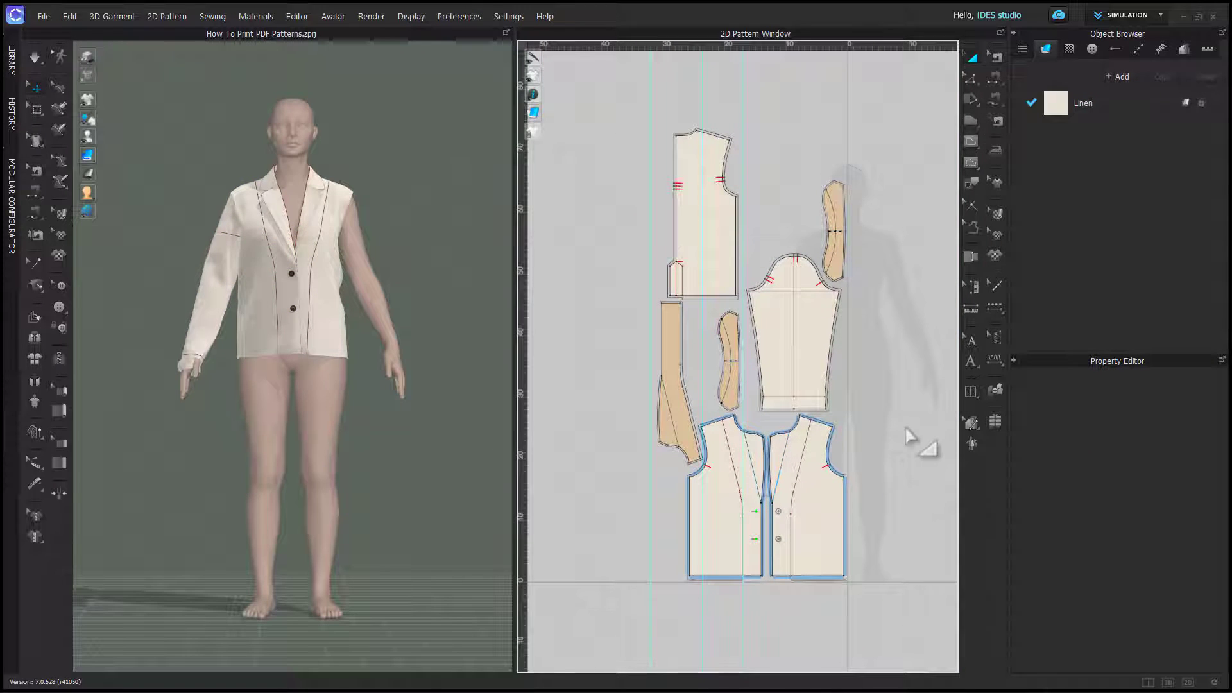
# Step: Annotate the sleeve with "Cut 2 Self" turned vertical along its centre line and "Gather to 3"" in the sleeve cap
pyautogui.click(971, 361)
pyautogui.scroll(3, 808, 337)
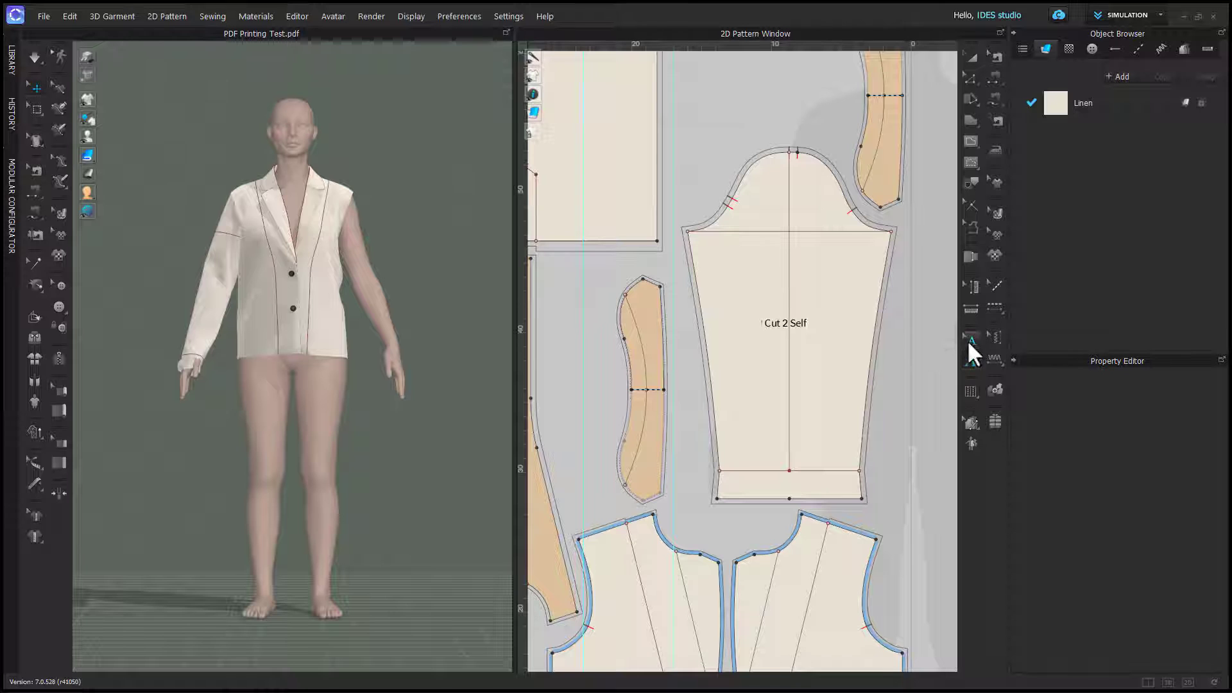
pyautogui.click(783, 321)
pyautogui.moveTo(780, 286); pyautogui.dragTo(807, 369)
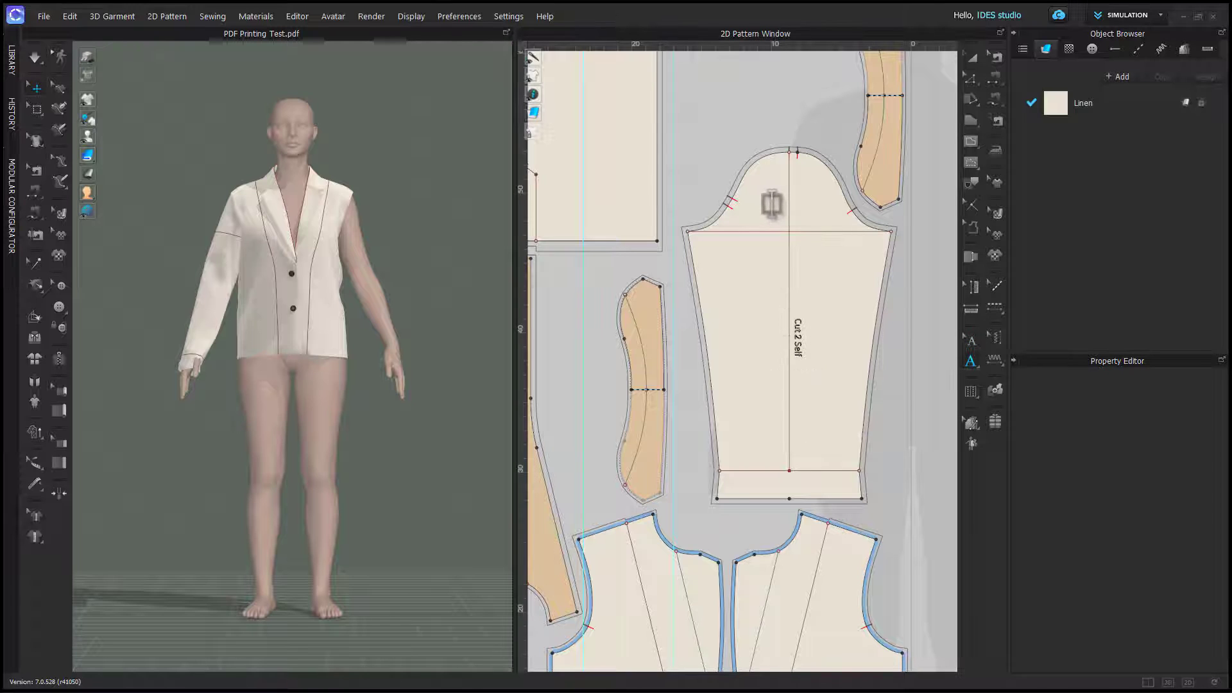
pyautogui.write('Gather to 3"')
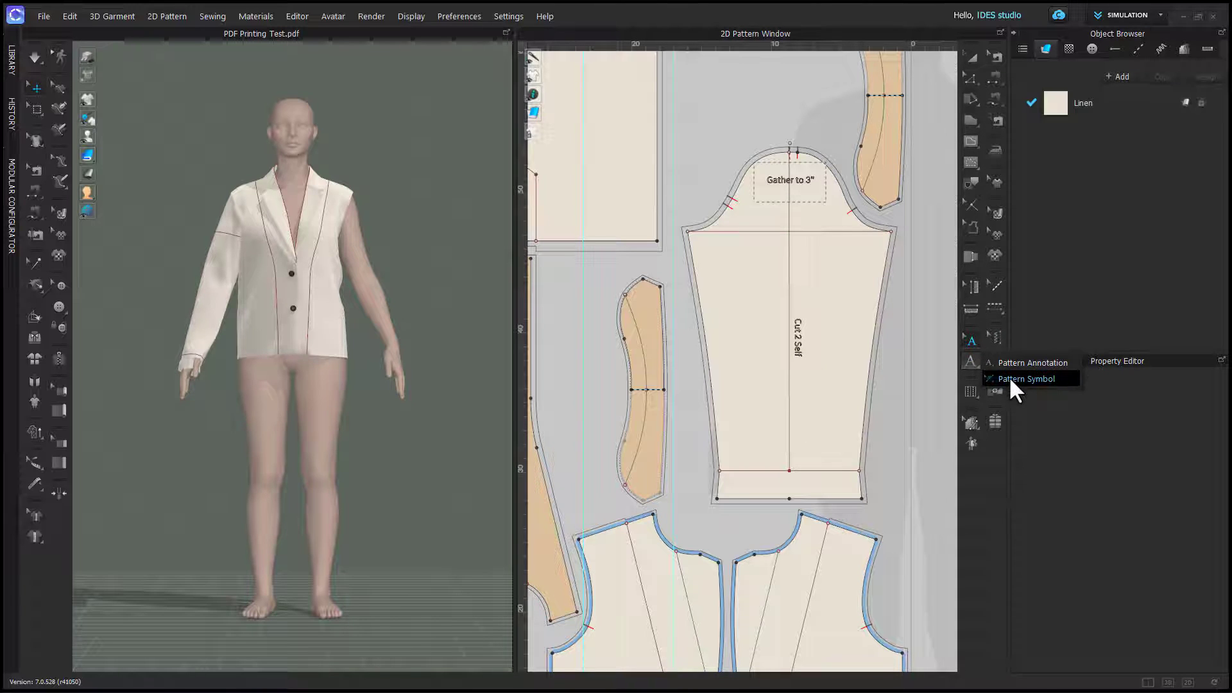
# Step: Add a pattern symbol along the right-hand curve of the sleeve cap
pyautogui.click(1013, 378)
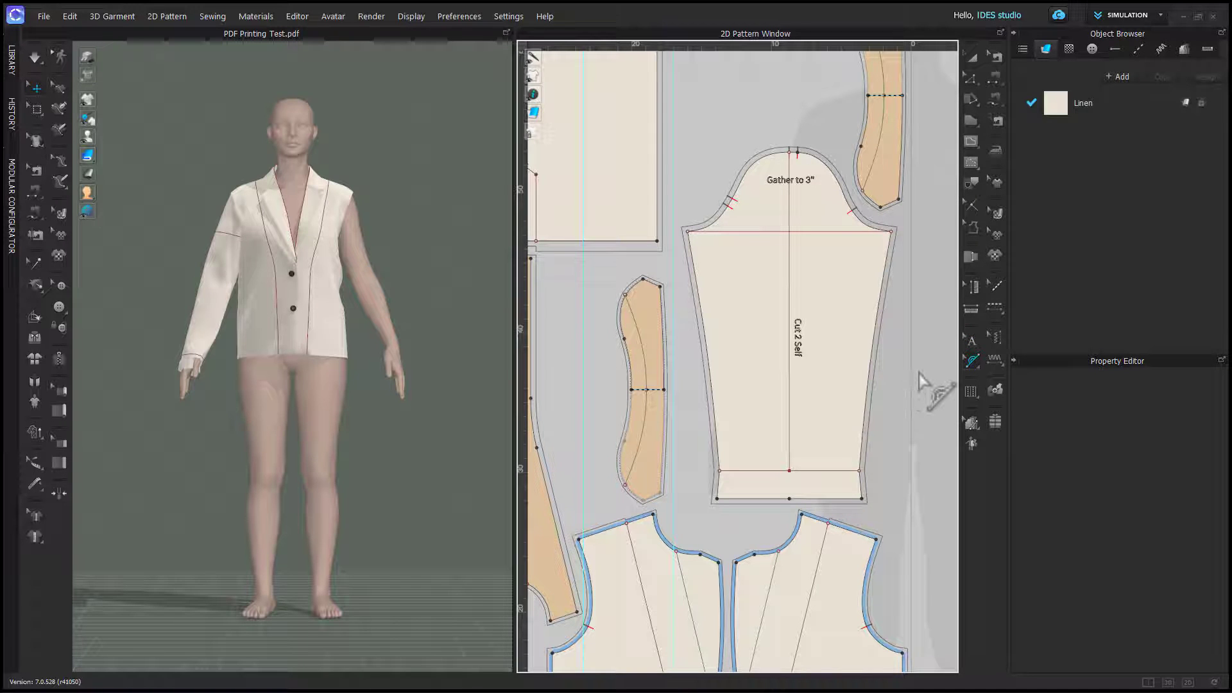
pyautogui.click(841, 193)
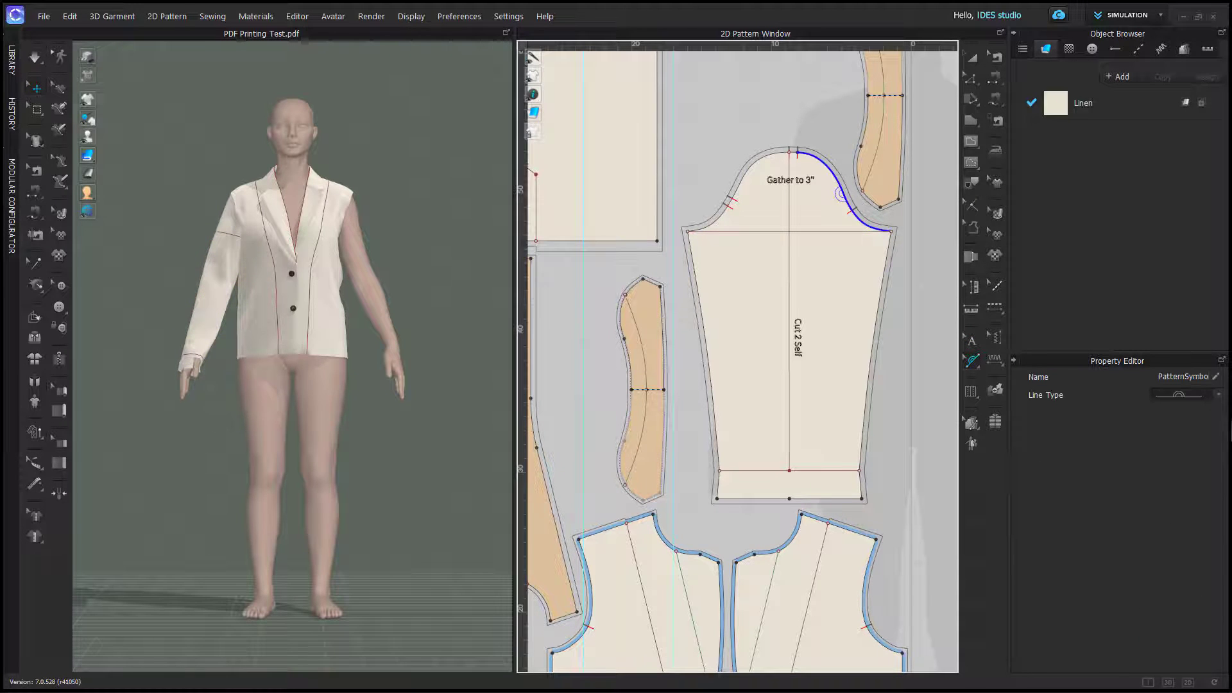
# Step: Try different line types, including the gathering wave and the semicircle, on the pattern symbol along the sleeve cap
pyautogui.click(1218, 396)
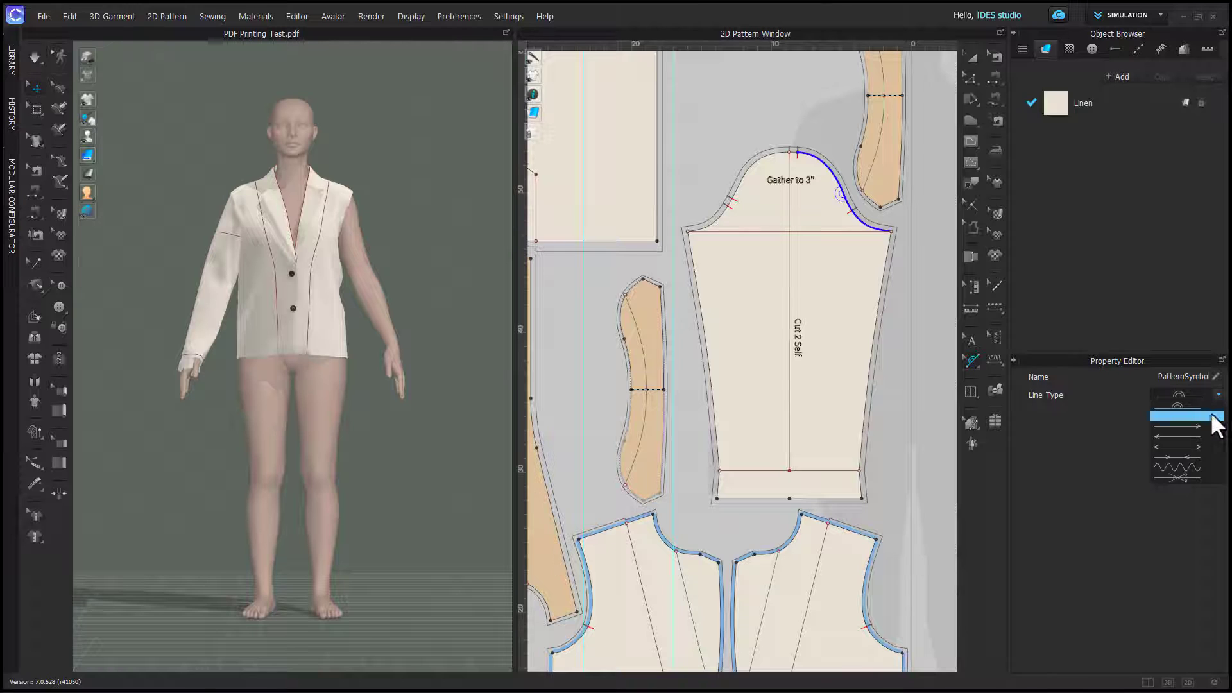
pyautogui.click(1196, 474)
pyautogui.click(1218, 396)
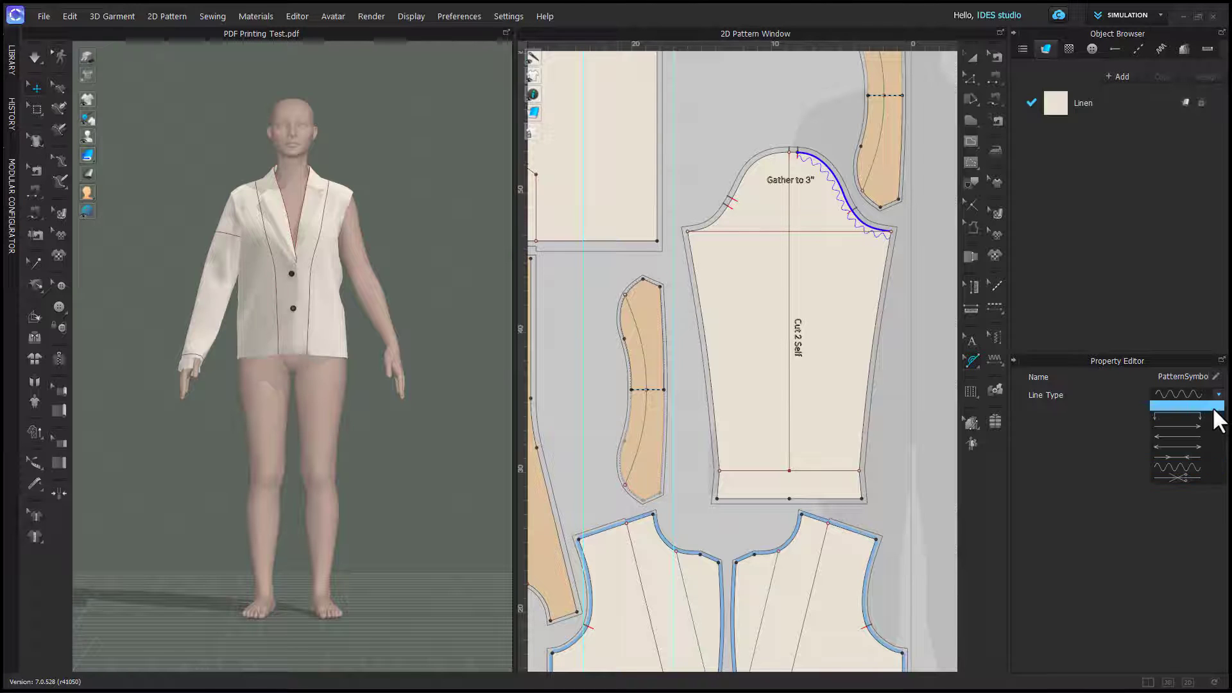
pyautogui.click(1211, 420)
pyautogui.scroll(-2, 660, 283)
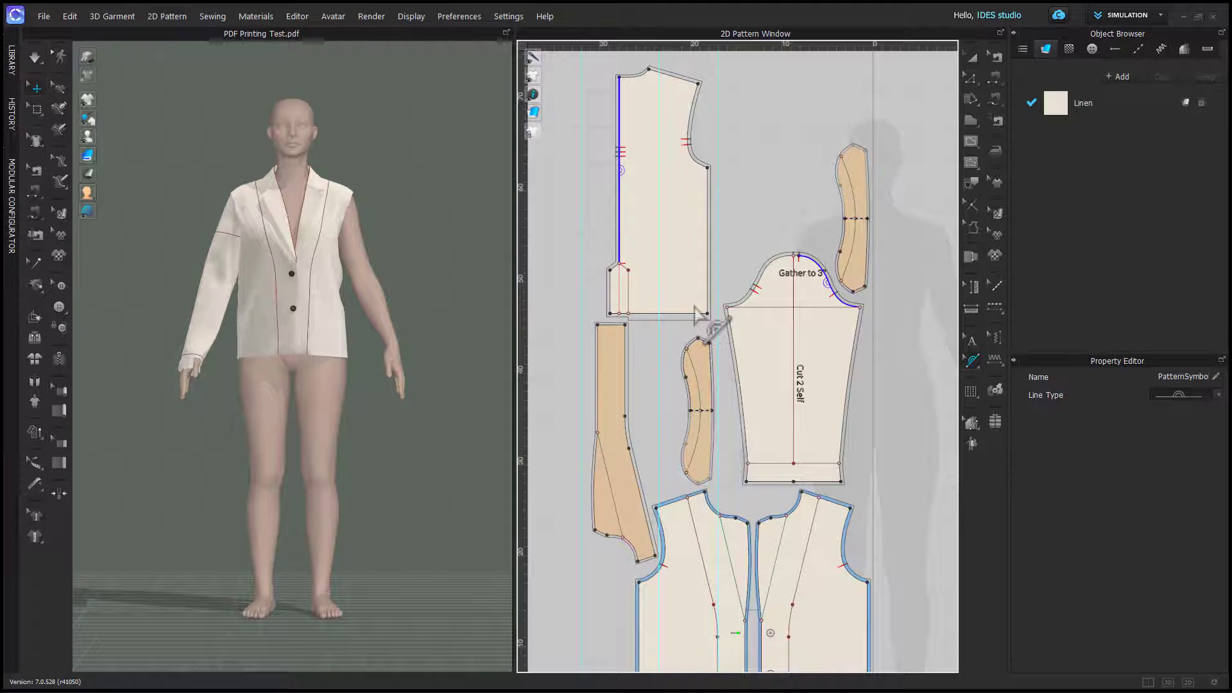
pyautogui.click(1211, 396)
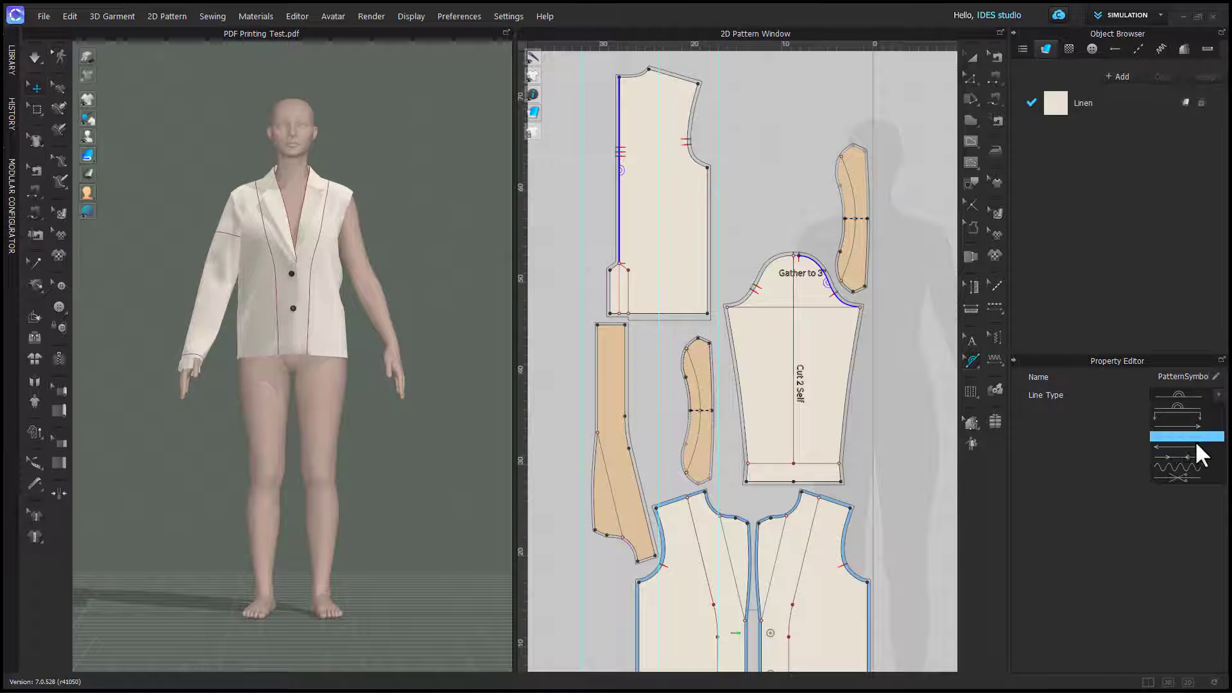
pyautogui.click(1173, 477)
# Step: Rename the sleeve pattern piece as "Sleeve"
pyautogui.scroll(-3, 866, 404)
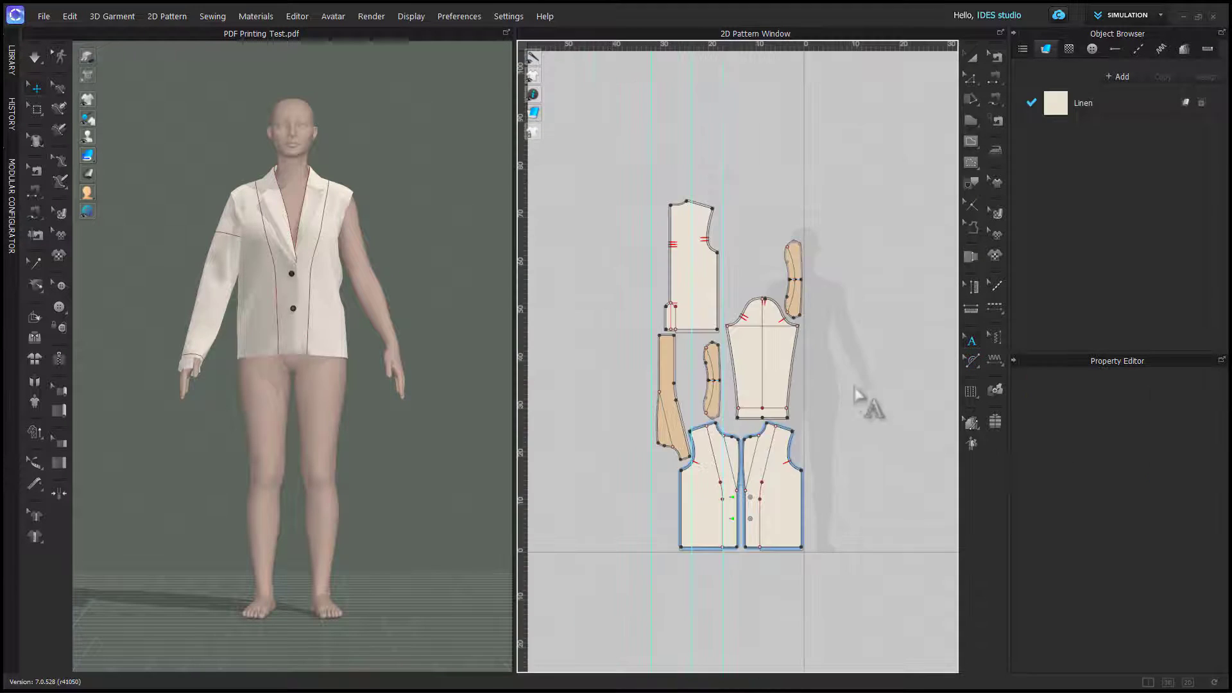
pyautogui.click(783, 359)
pyautogui.doubleClick(1170, 395)
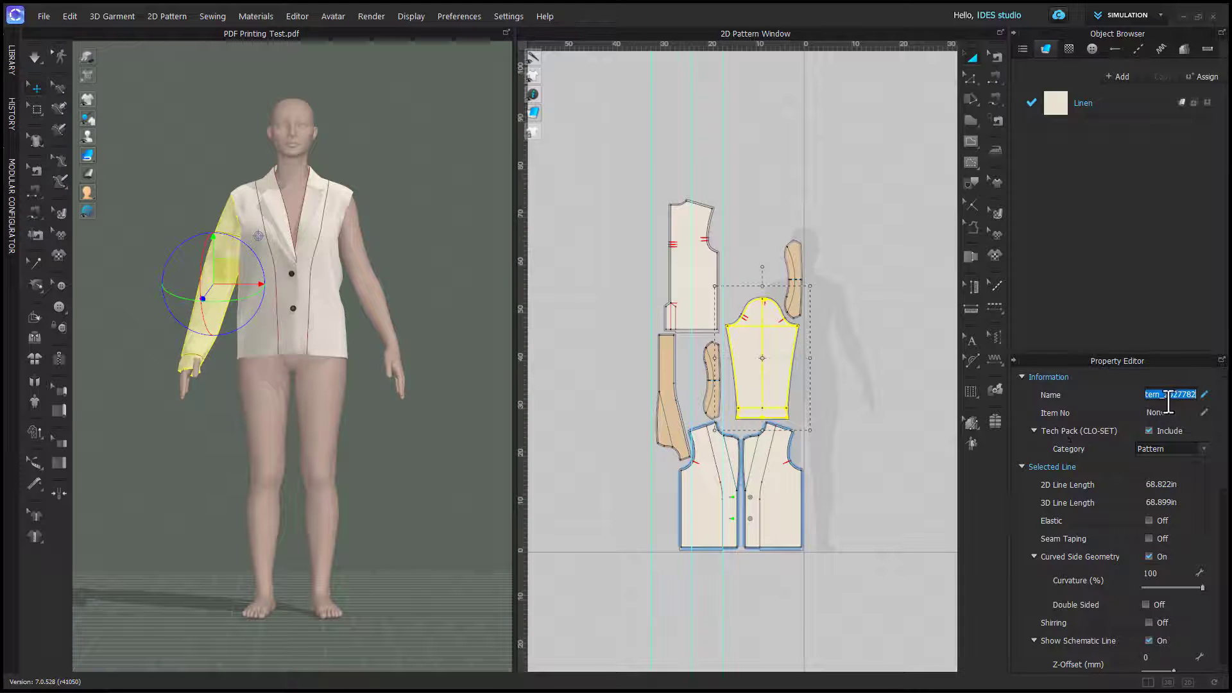
pyautogui.write('Sleeve')
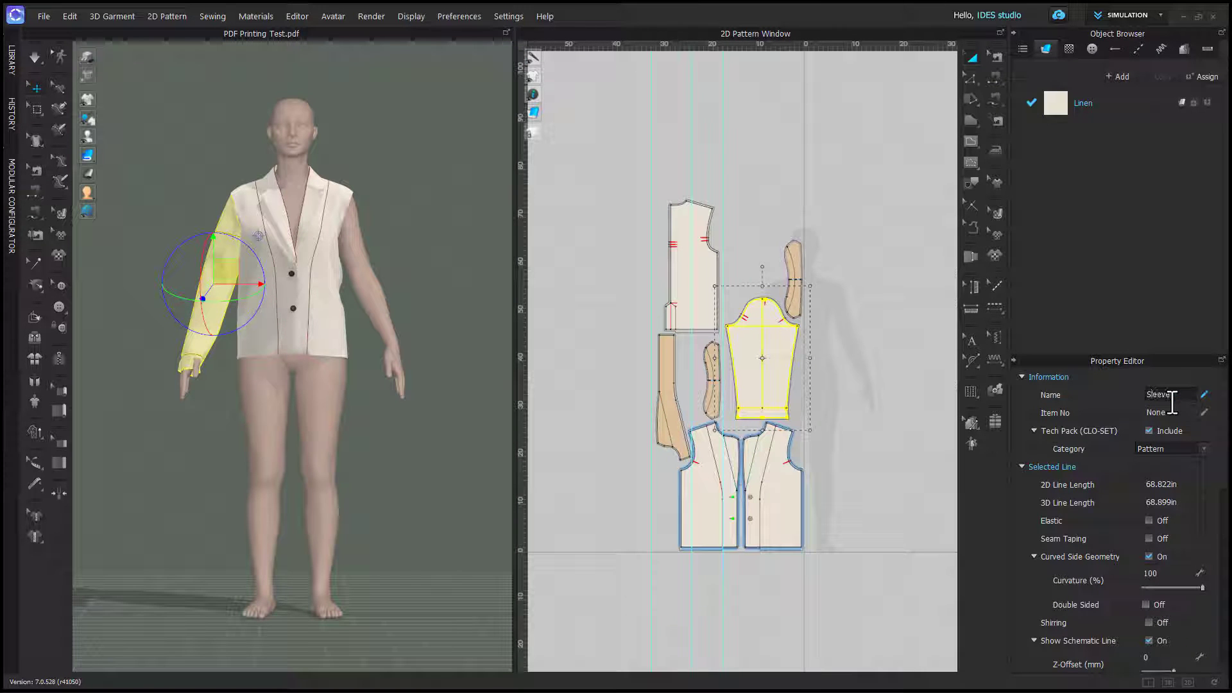
pyautogui.click(886, 321)
# Step: Rename the back pattern piece as "Back" and toggle the display of pattern names in the 2D window
pyautogui.click(705, 299)
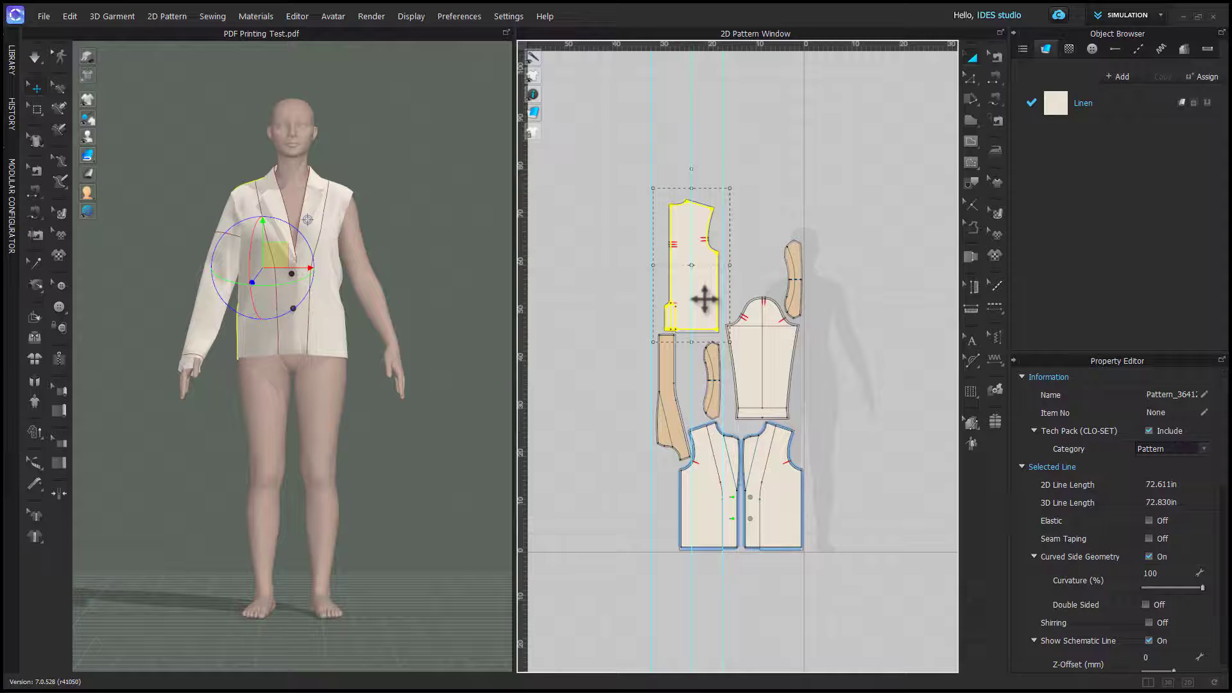
pyautogui.doubleClick(1162, 395)
pyautogui.write('Back')
pyautogui.press('Return')
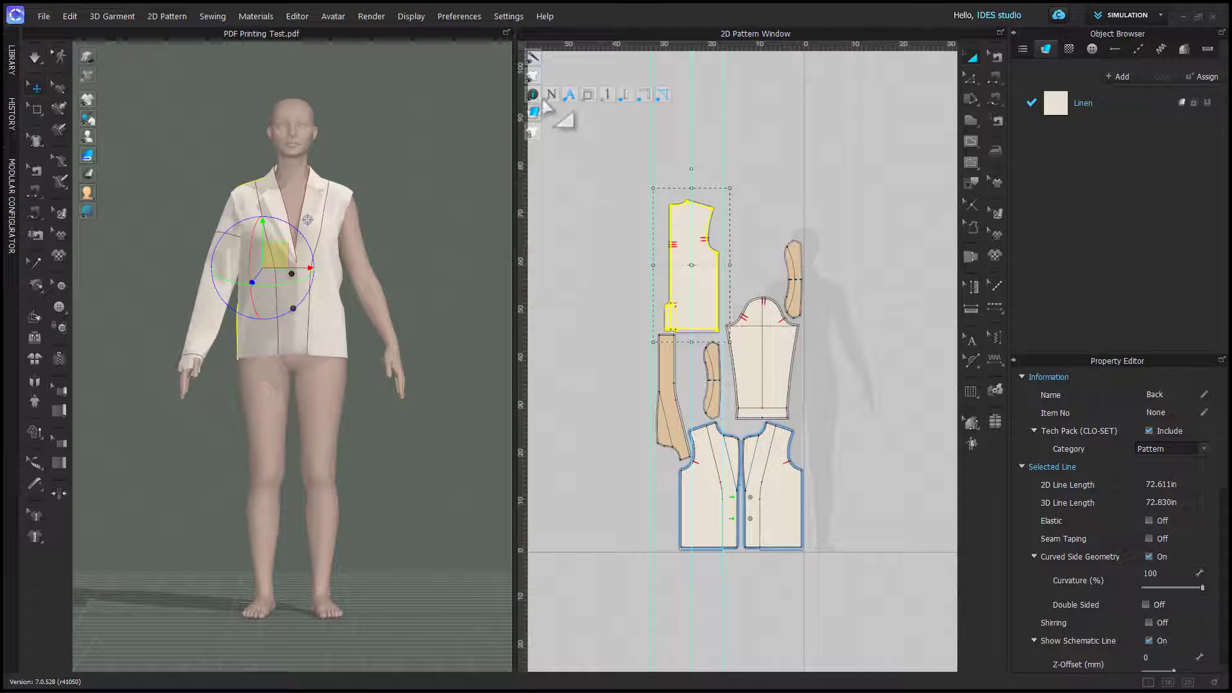
pyautogui.click(551, 97)
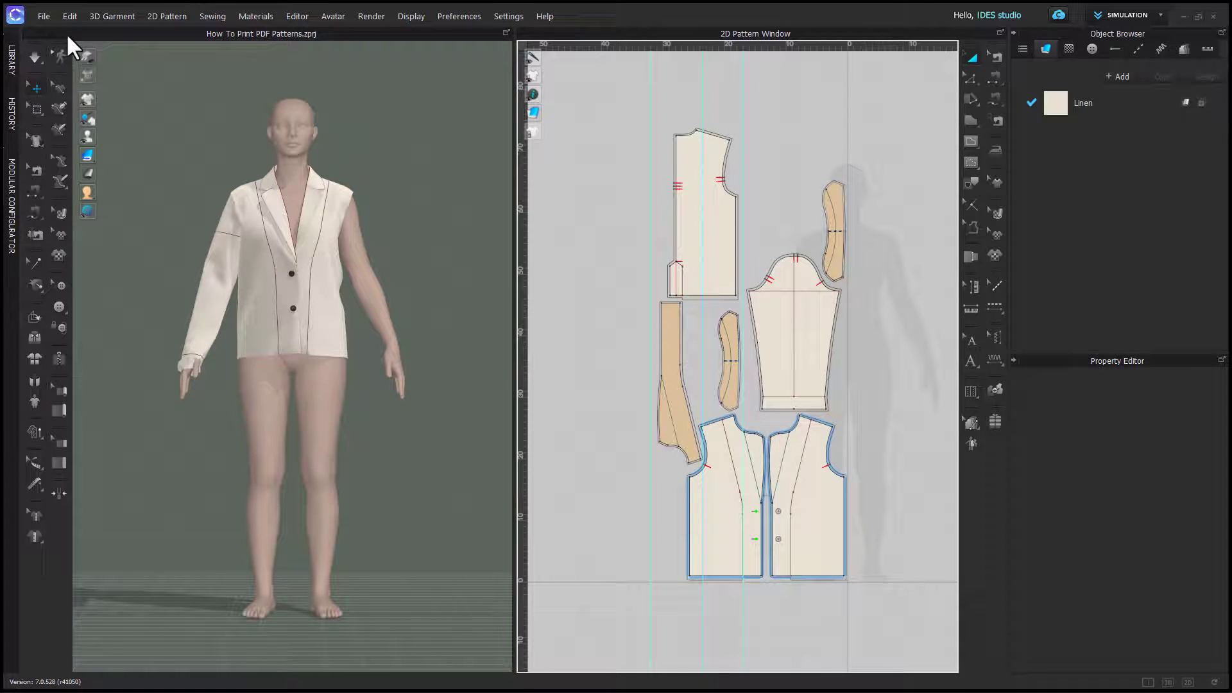
# Step: Start an Adobe PDF export named PDF Printing Test 2 with 0.5 in page margins on all four sides
pyautogui.click(44, 16)
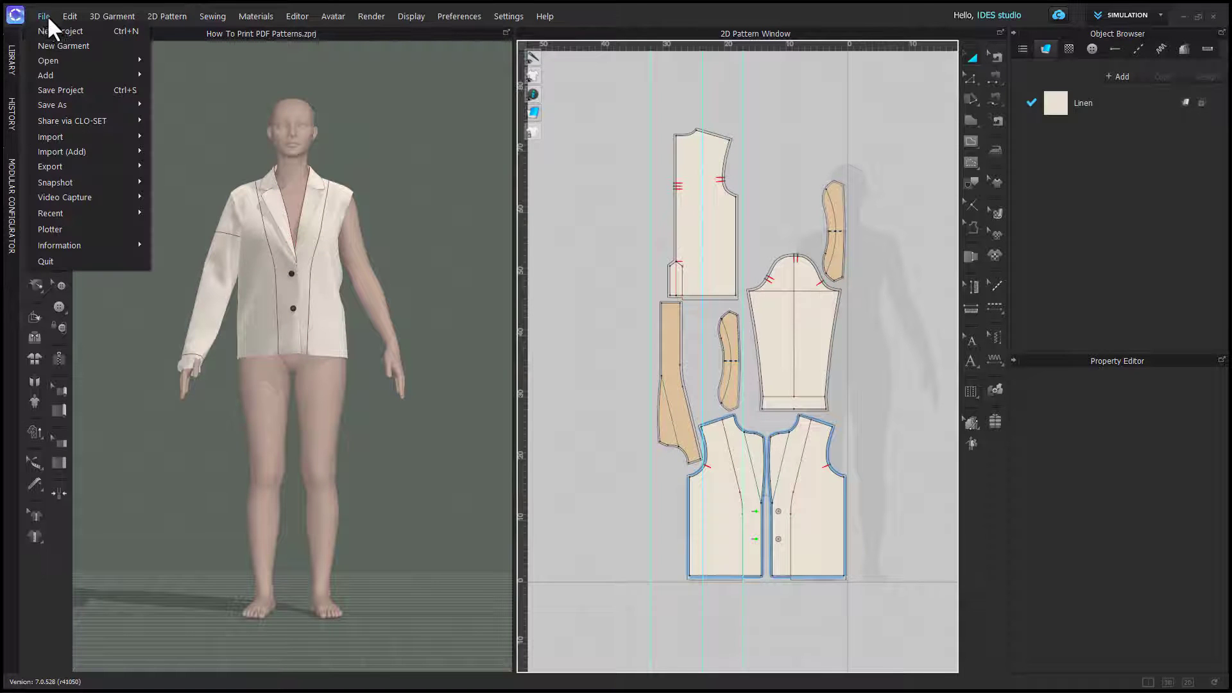
pyautogui.moveTo(66, 165)
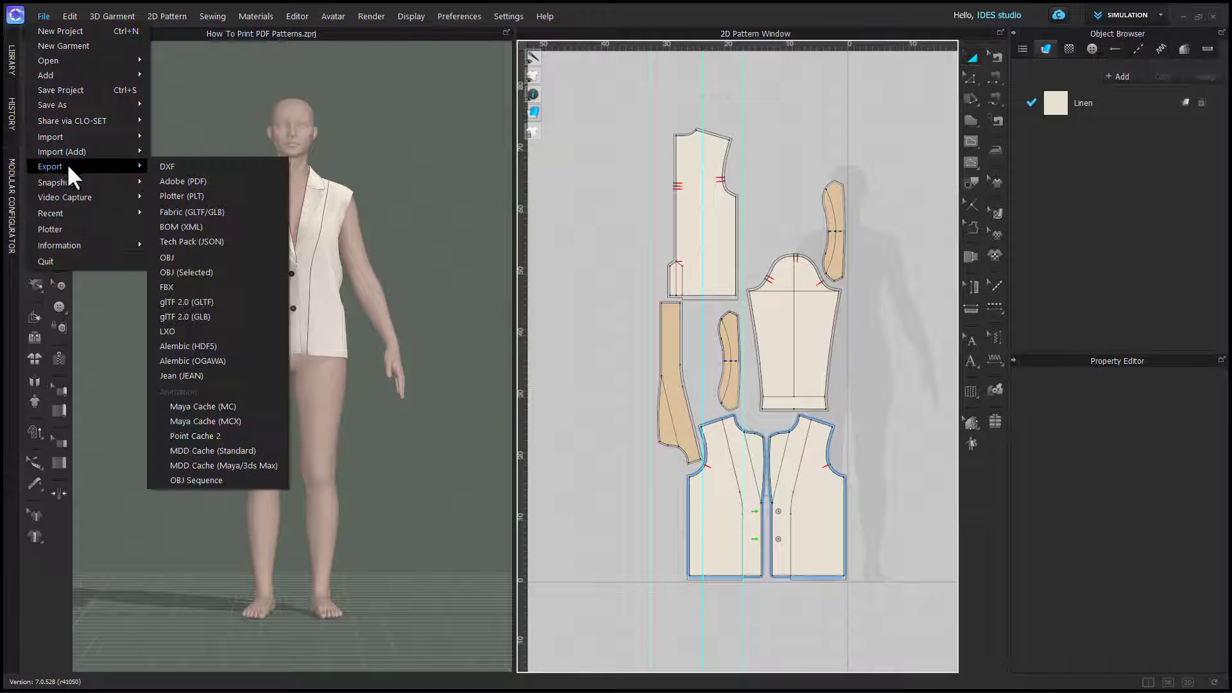
pyautogui.click(181, 181)
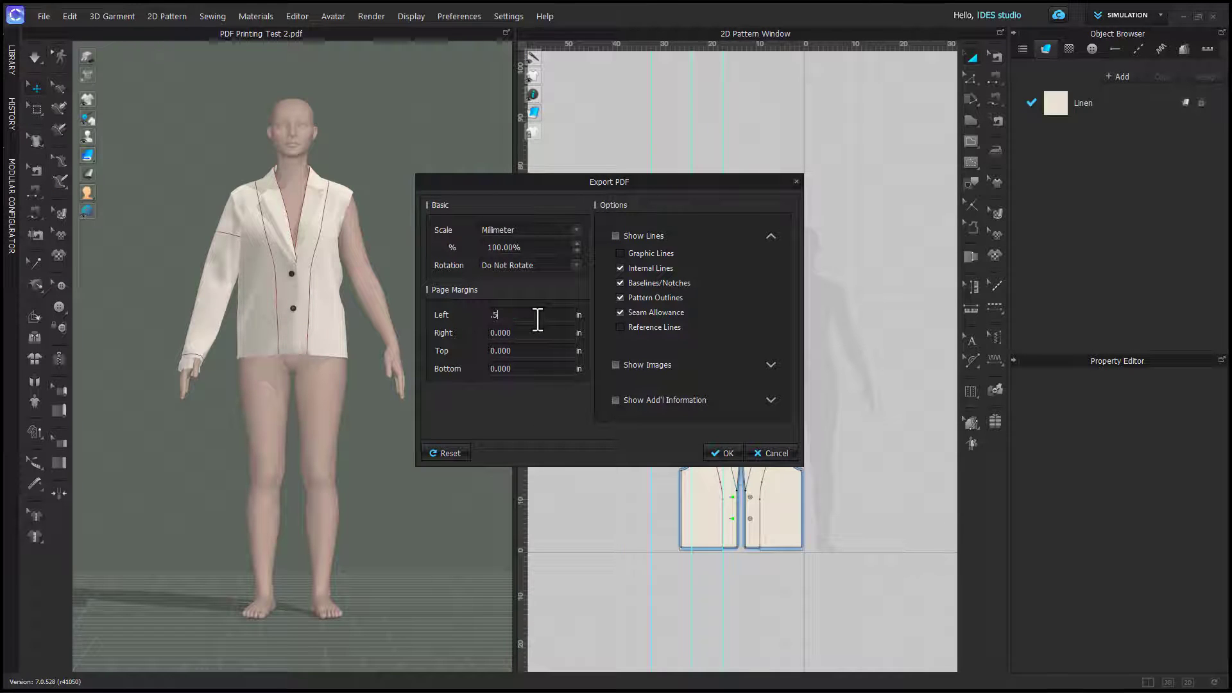
pyautogui.press('Tab')
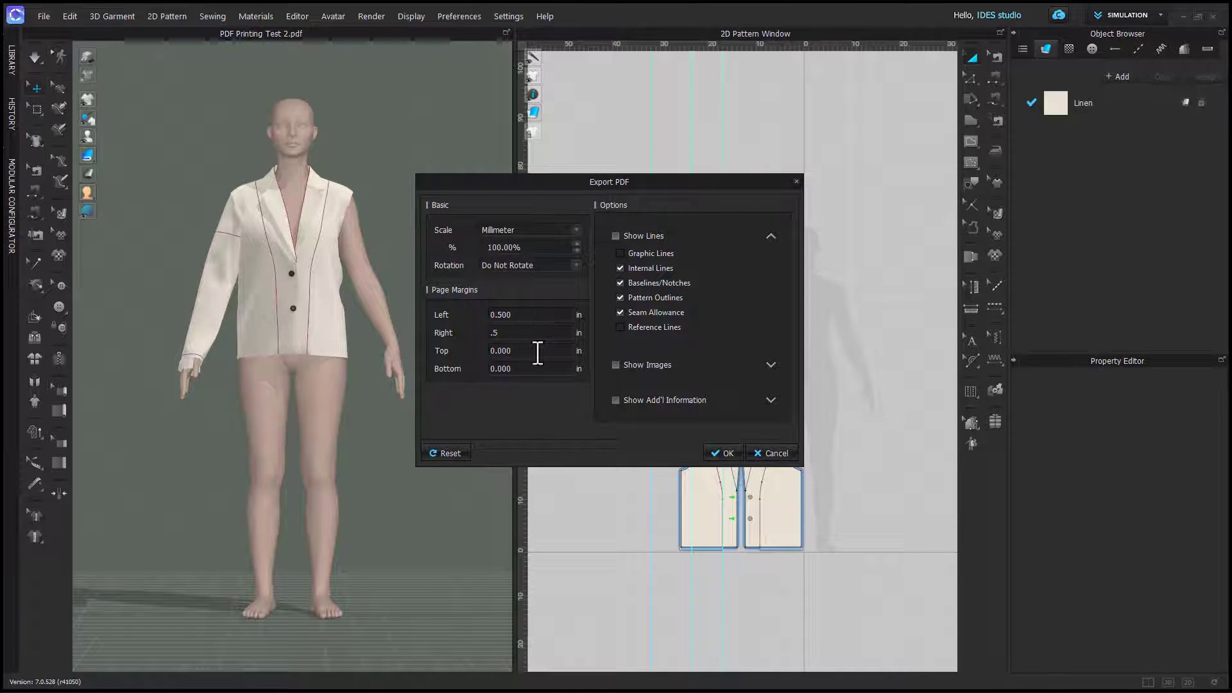
pyautogui.write('.5')
pyautogui.press('Tab')
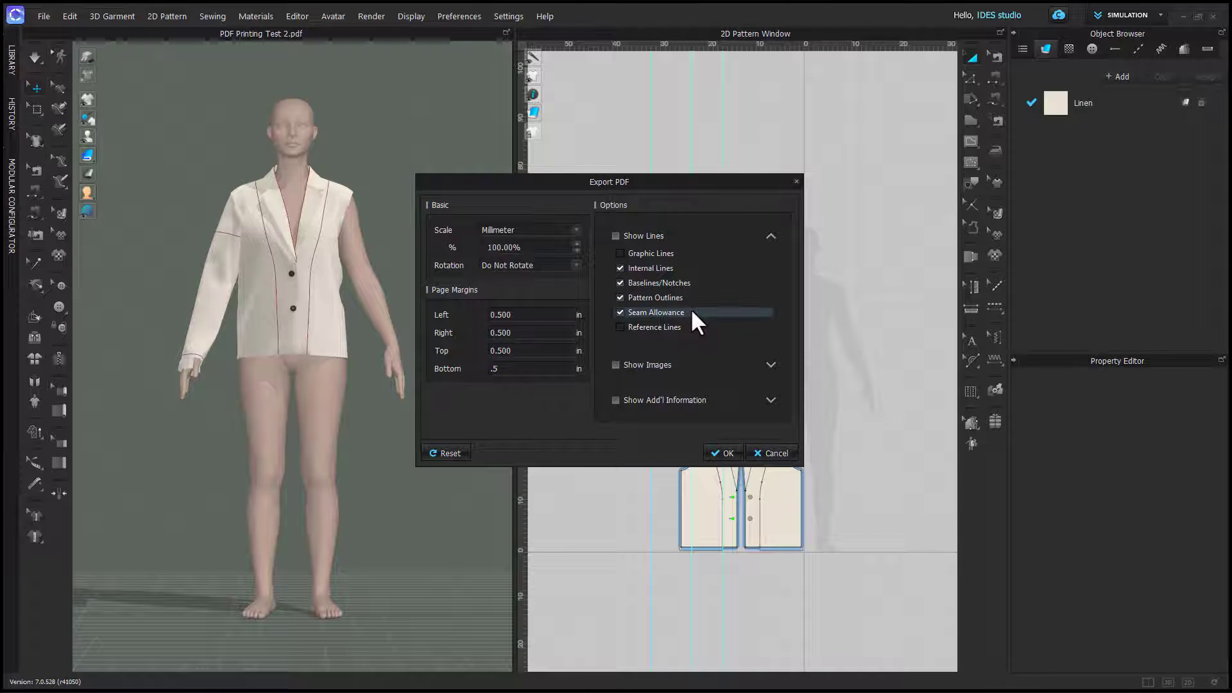
# Step: Exclude pattern names from the additional information, keep only Buttons/Buttonholes enabled there, and complete the PDF export
pyautogui.click(771, 365)
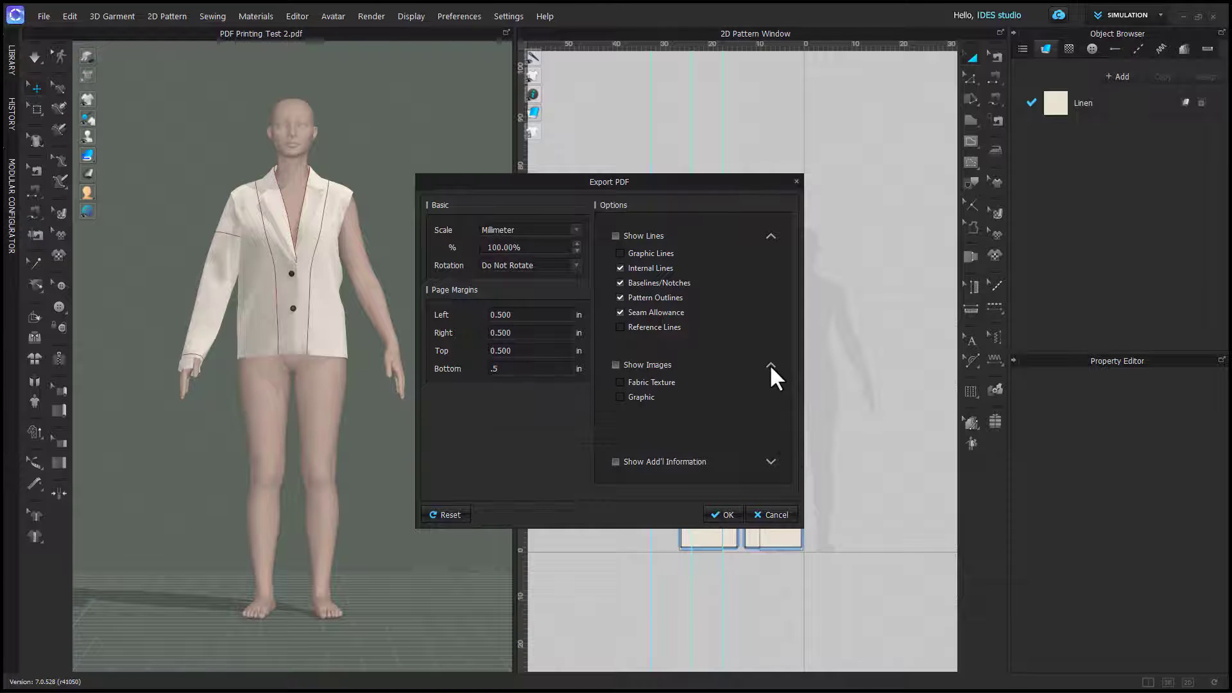
pyautogui.click(771, 462)
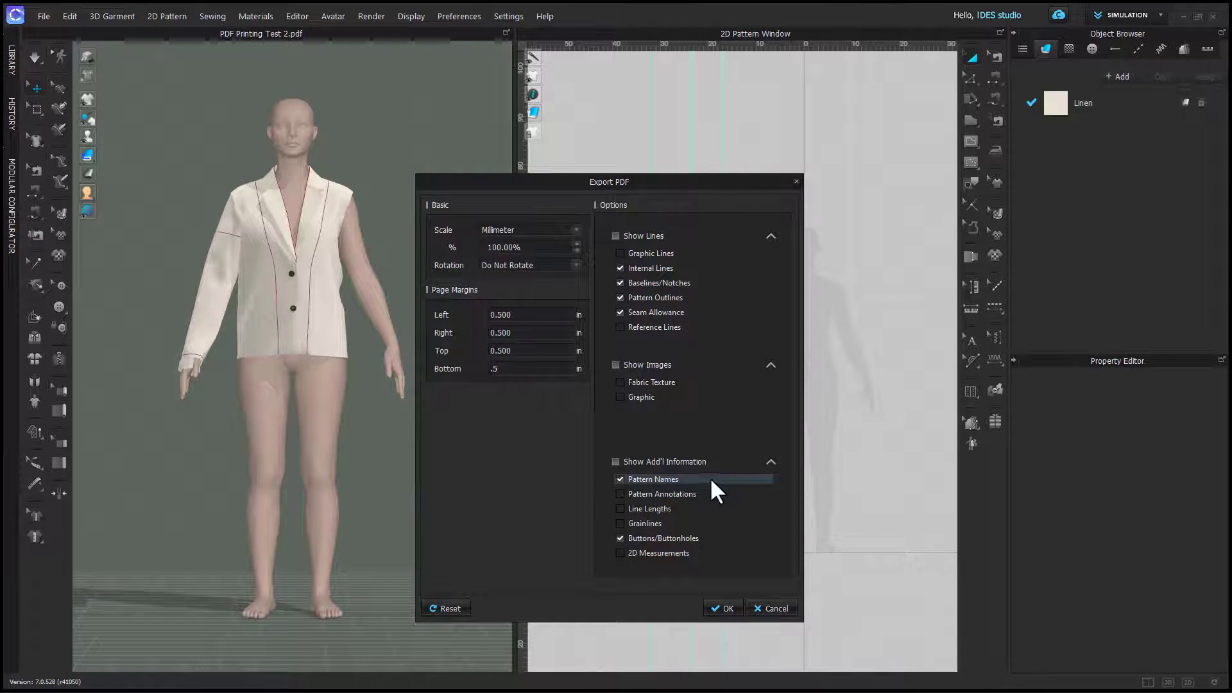
pyautogui.click(619, 478)
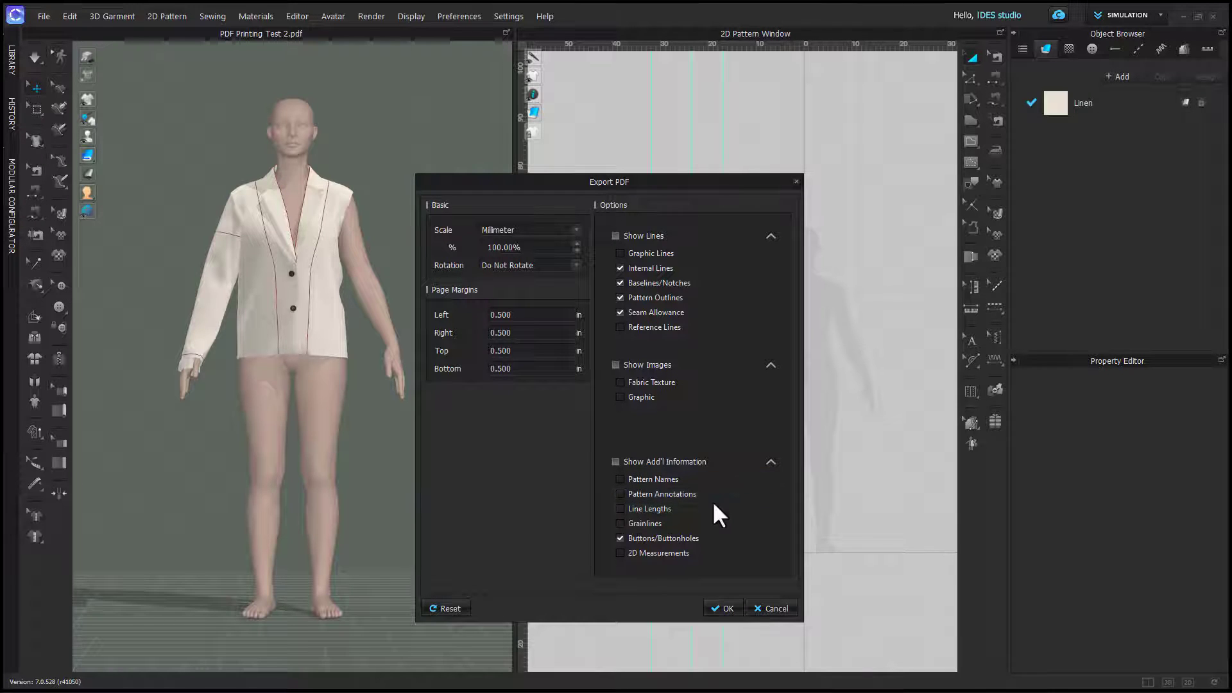
pyautogui.click(620, 537)
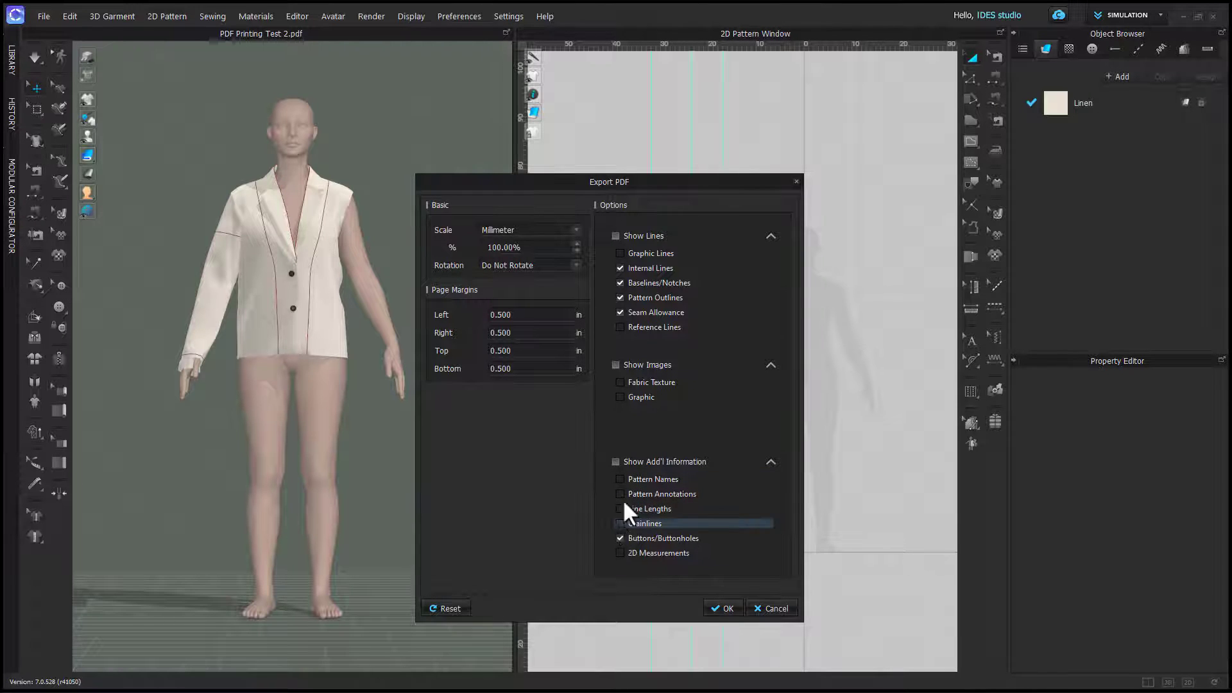
pyautogui.moveTo(660, 176); pyautogui.dragTo(467, 153)
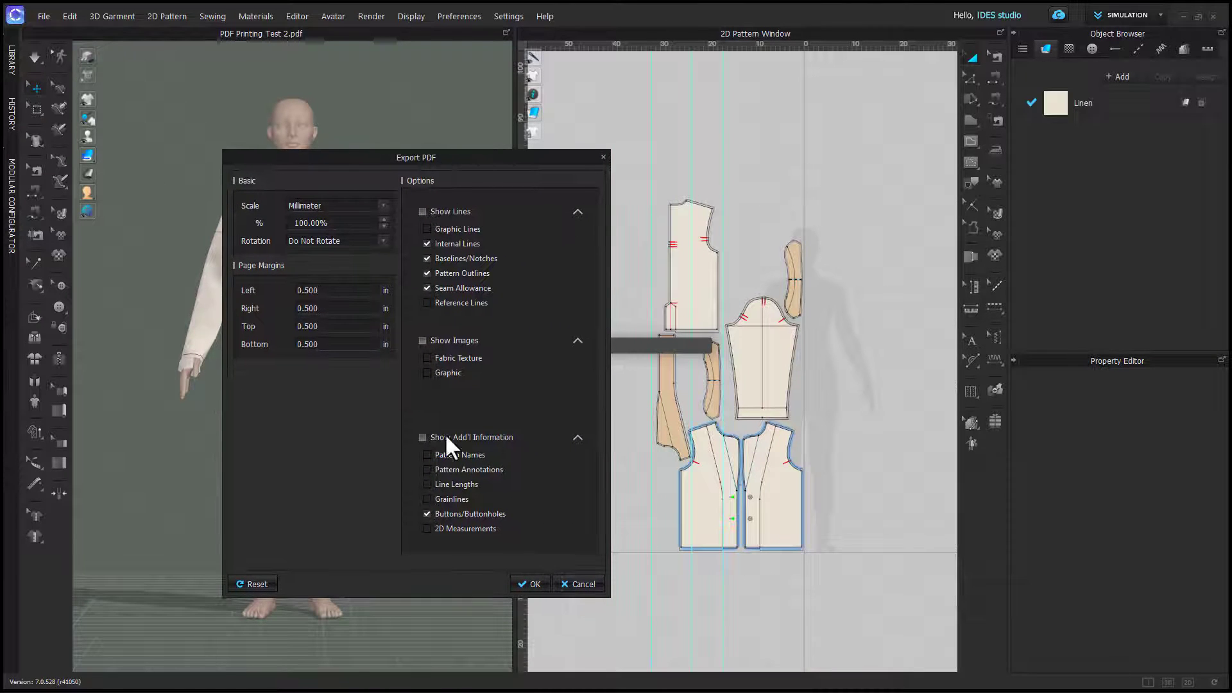
pyautogui.click(427, 500)
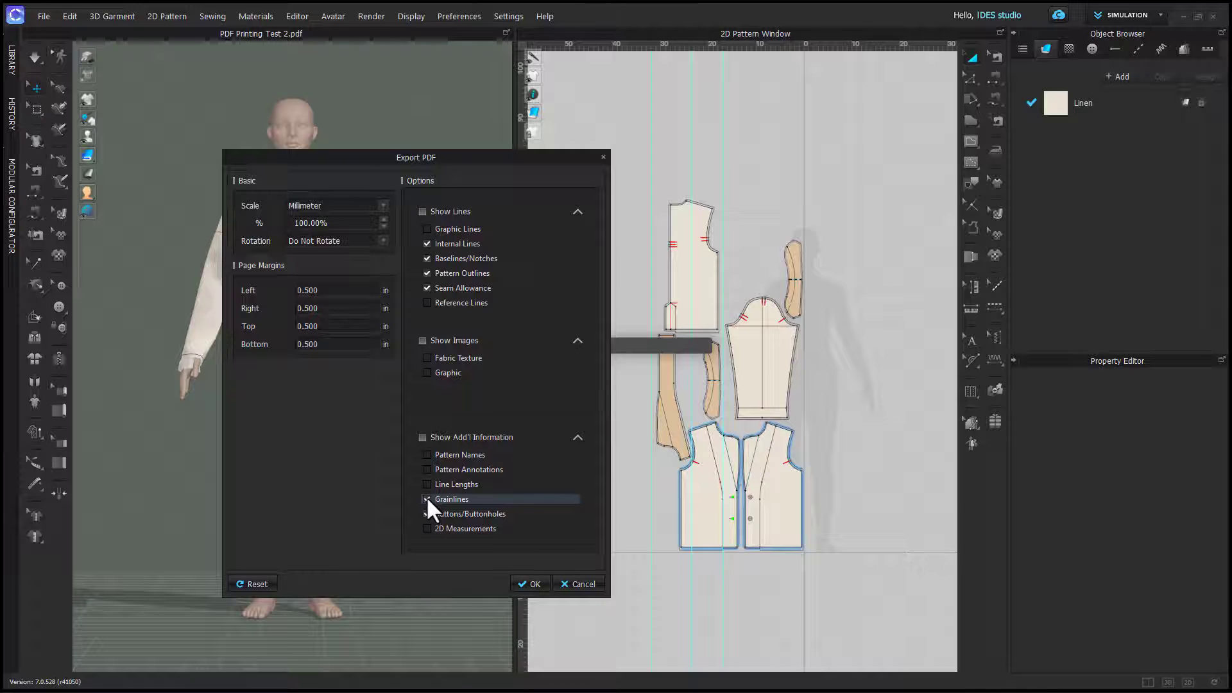
pyautogui.click(427, 498)
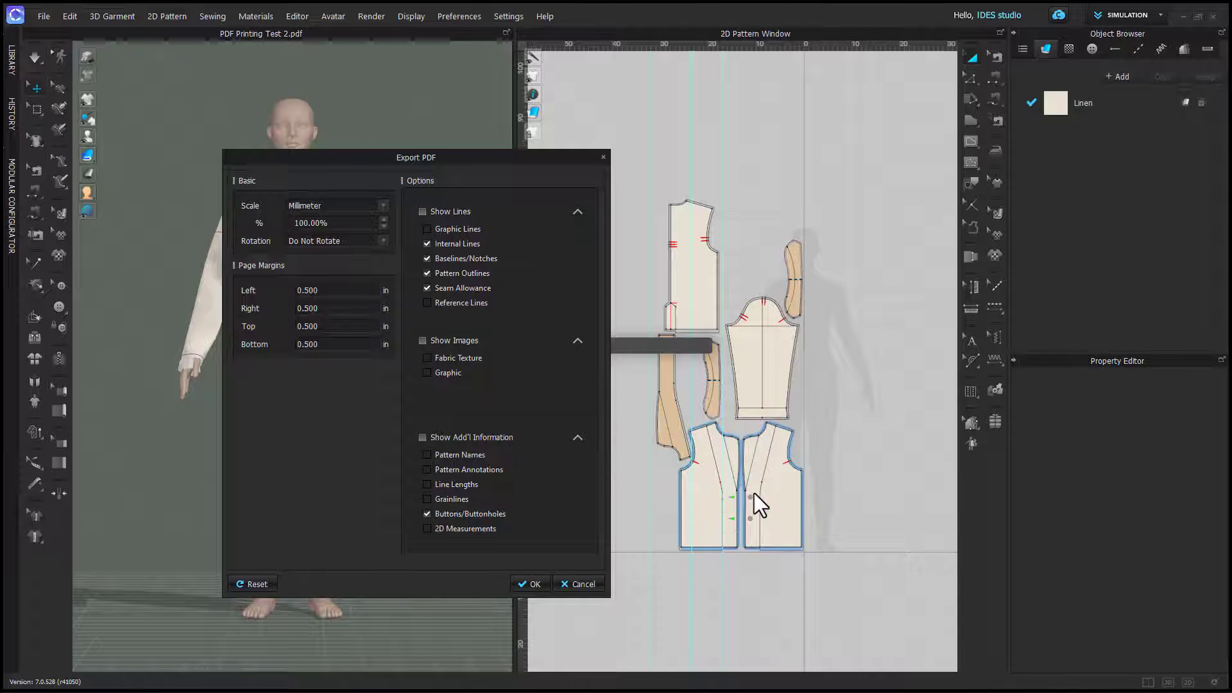
pyautogui.click(522, 582)
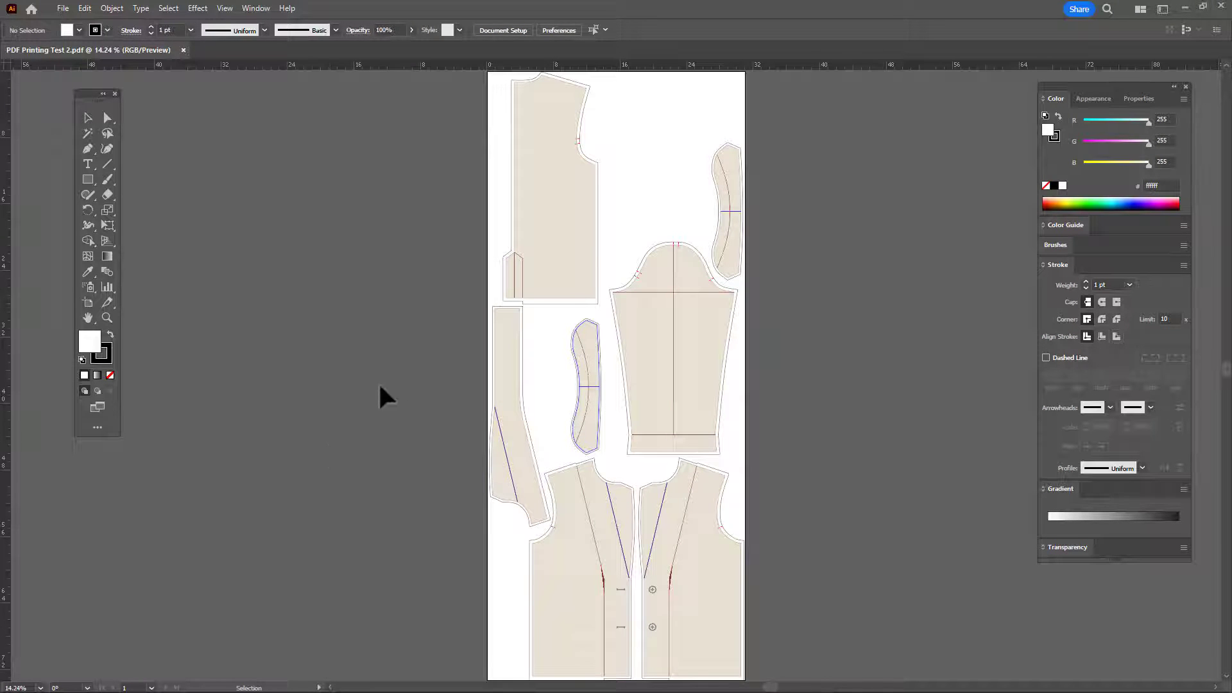
# Step: In Illustrator, use the Direct Selection tool to delete the clipping frame around the whole exported pattern layout
pyautogui.click(557, 274)
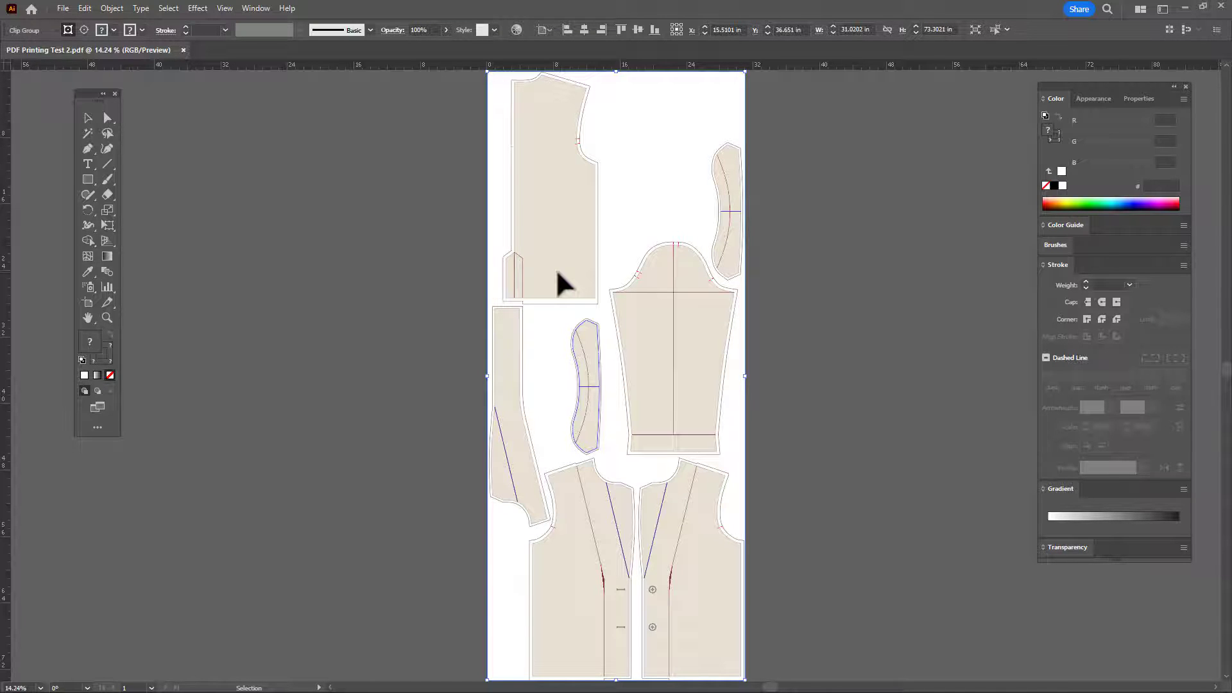
pyautogui.click(397, 261)
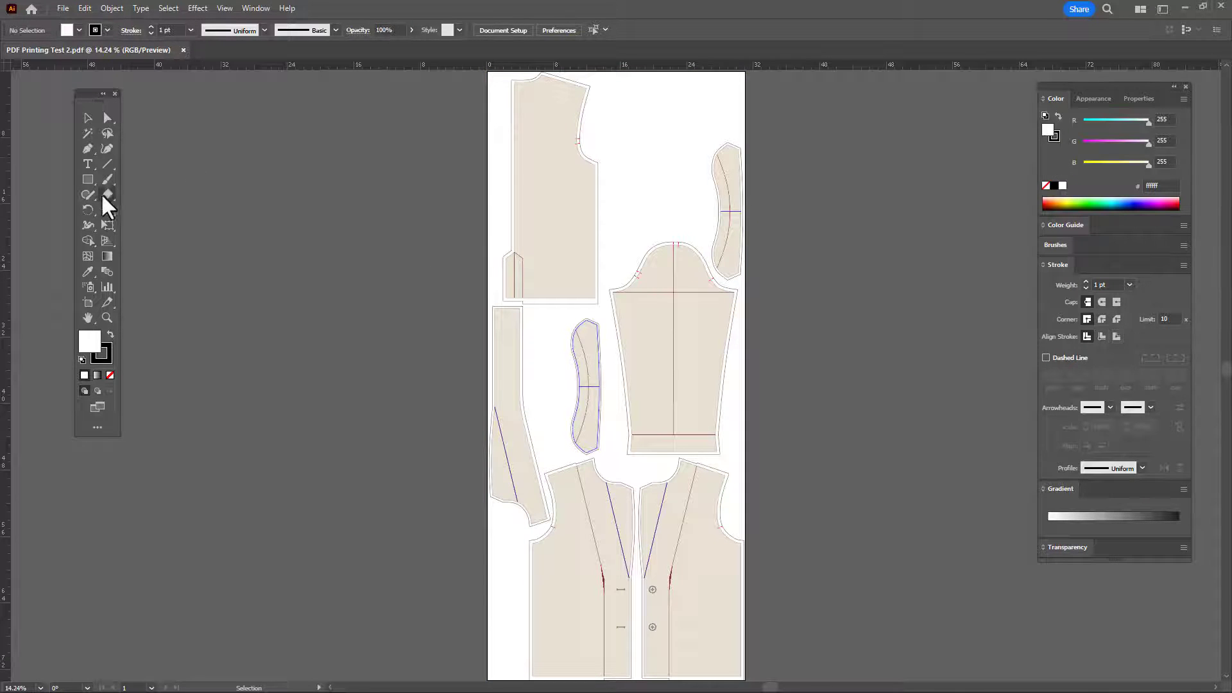
pyautogui.press('a')
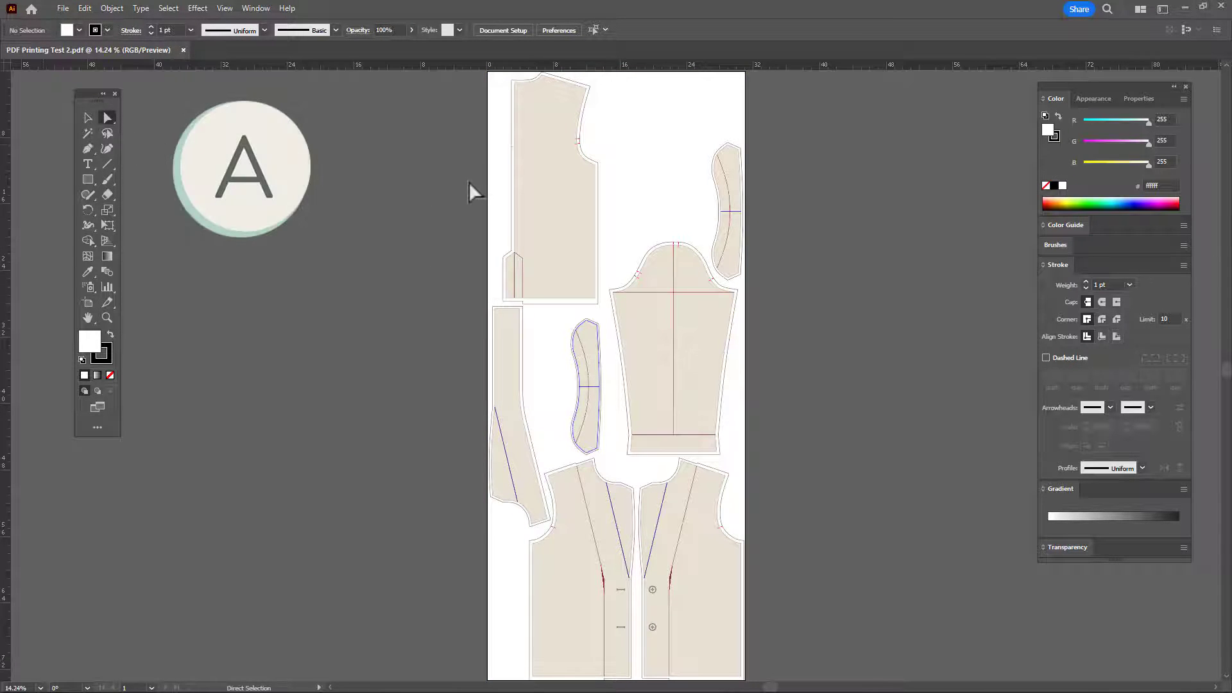
pyautogui.scroll(1, 498, 178)
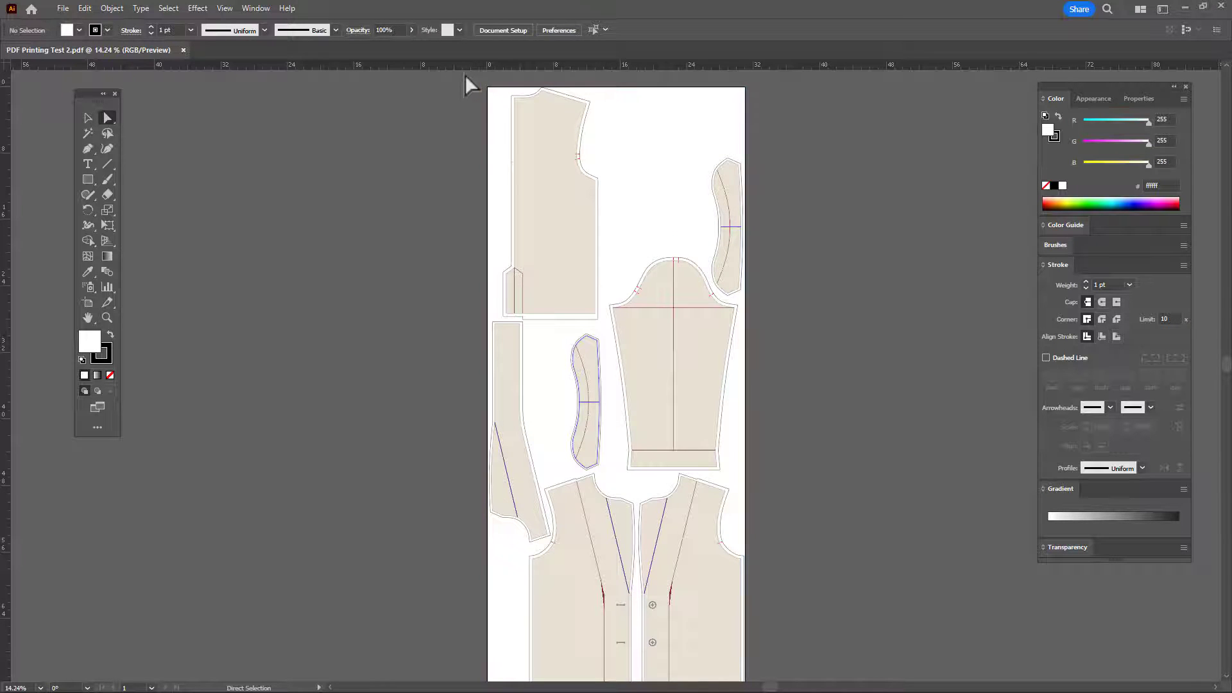
pyautogui.click(497, 113)
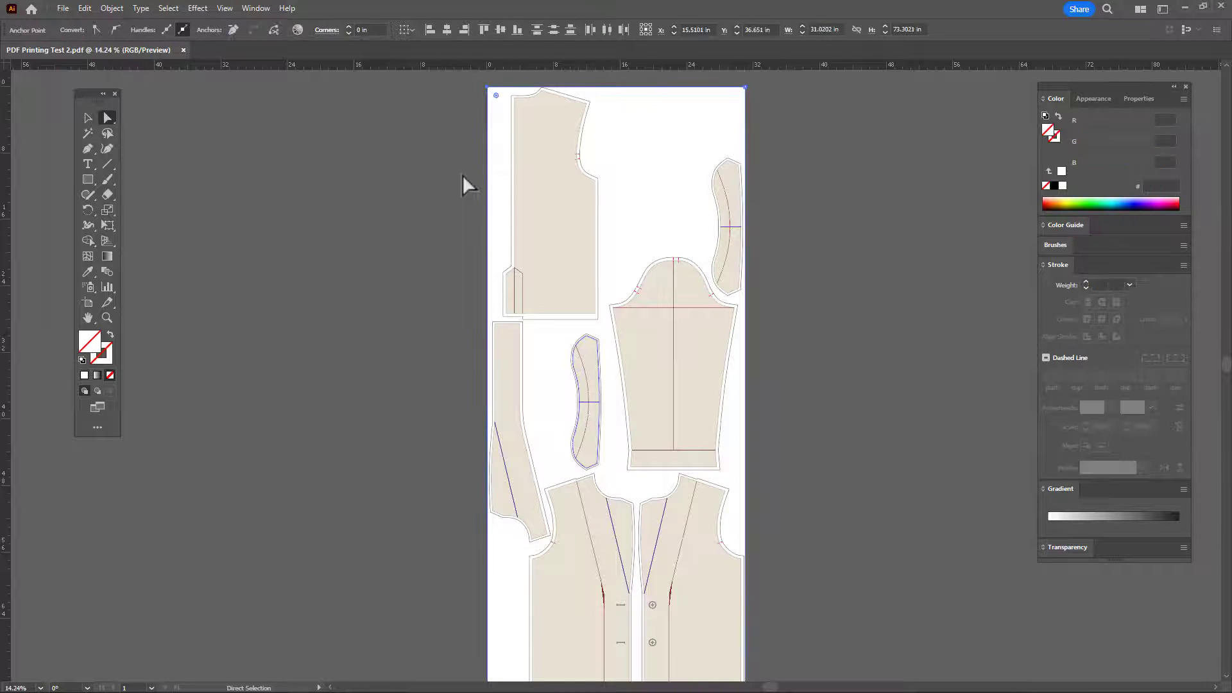
pyautogui.press('Delete')
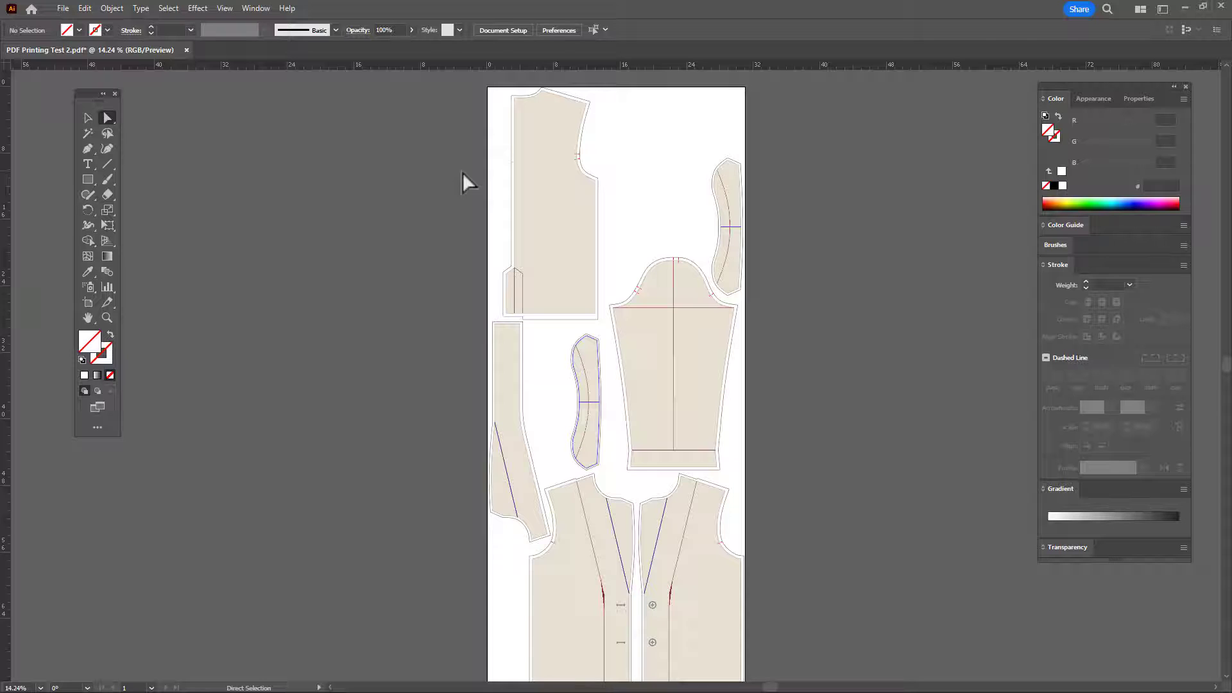
# Step: Delete the beige fill shapes of the back and sleeve pieces, keeping their outlines
pyautogui.click(539, 239)
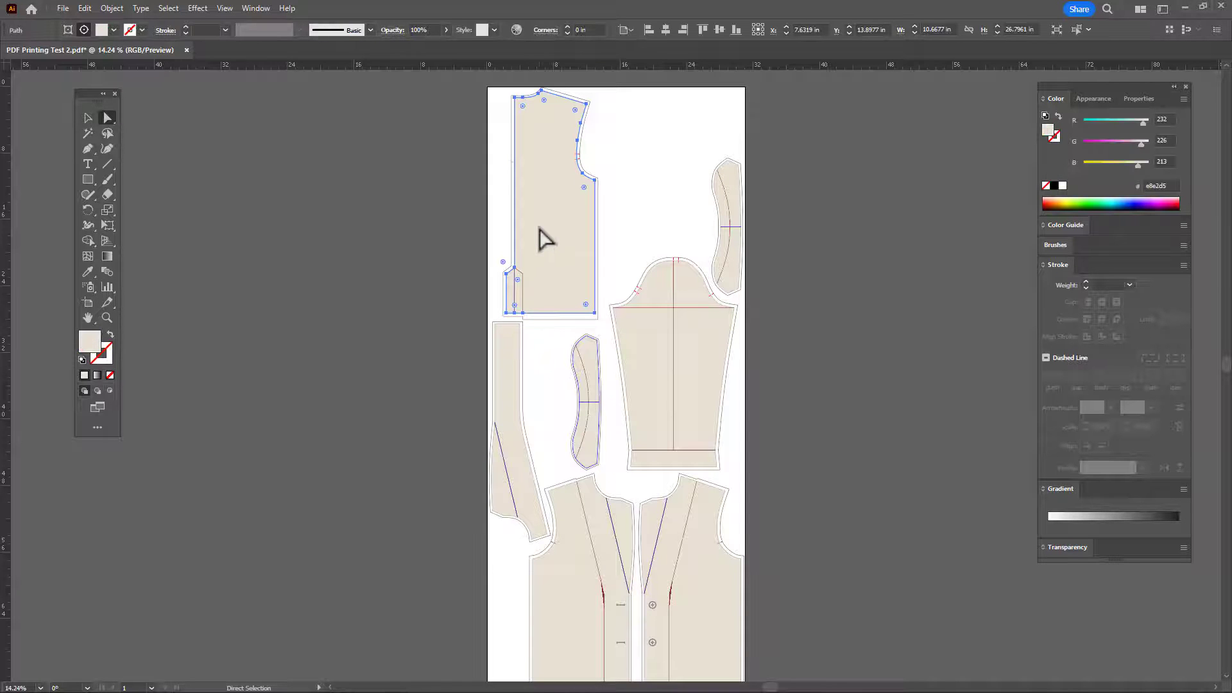
pyautogui.press('Delete')
pyautogui.click(647, 374)
pyautogui.press('Delete')
# Step: Select all remaining objects sharing the beige fill colour of the collar piece beside the sleeve cap and delete them
pyautogui.click(735, 282)
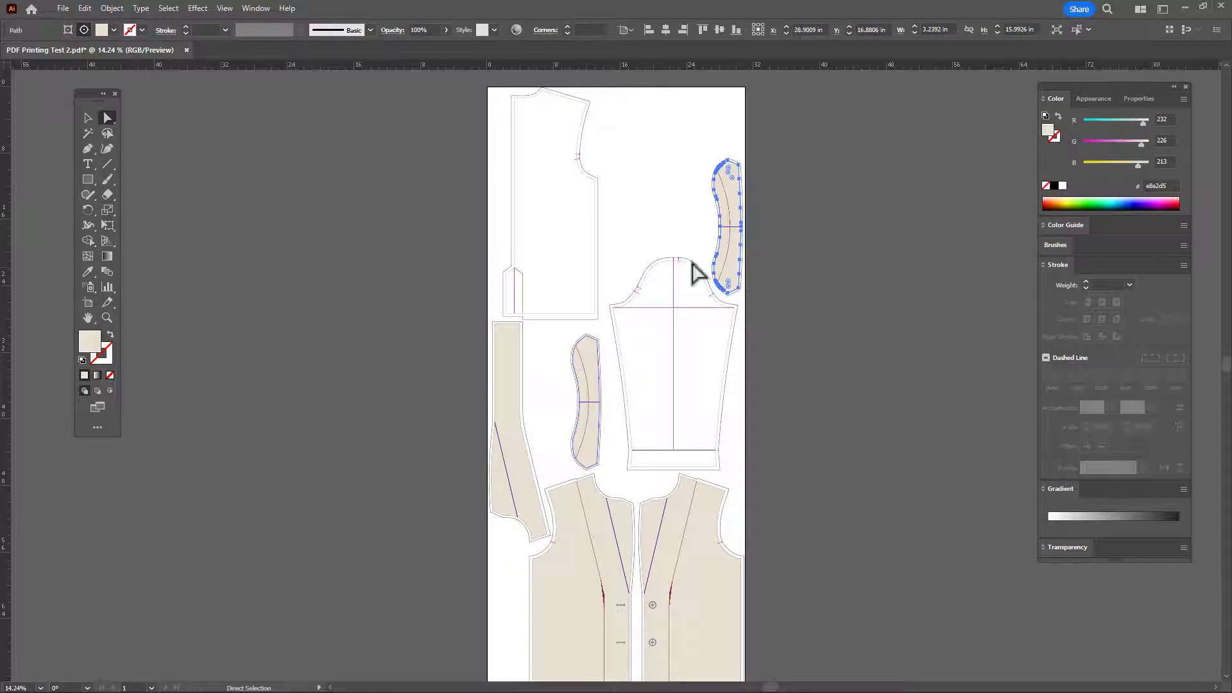
pyautogui.click(169, 9)
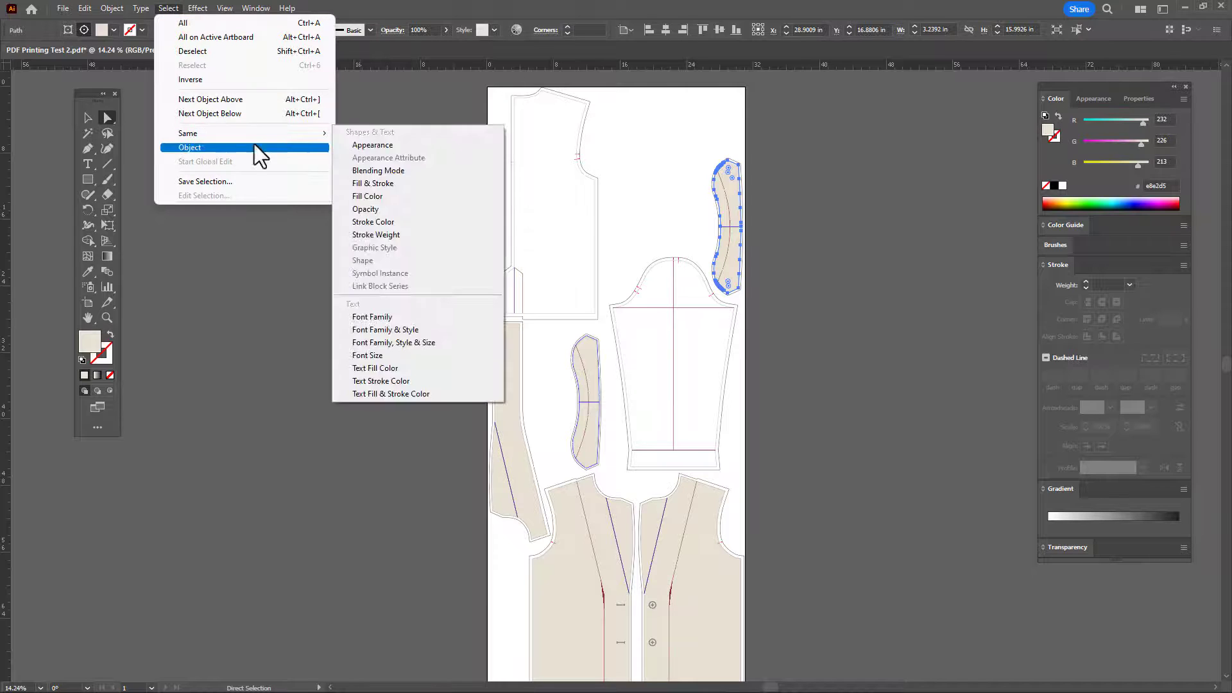
pyautogui.click(375, 196)
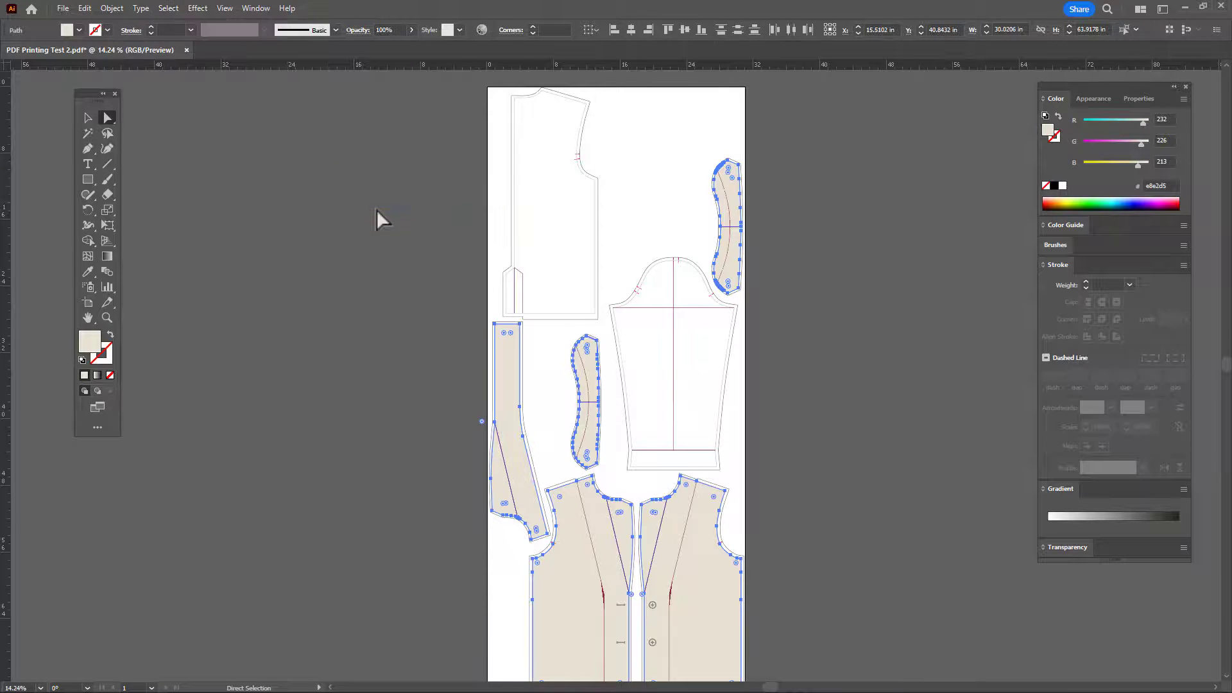
pyautogui.press('Delete')
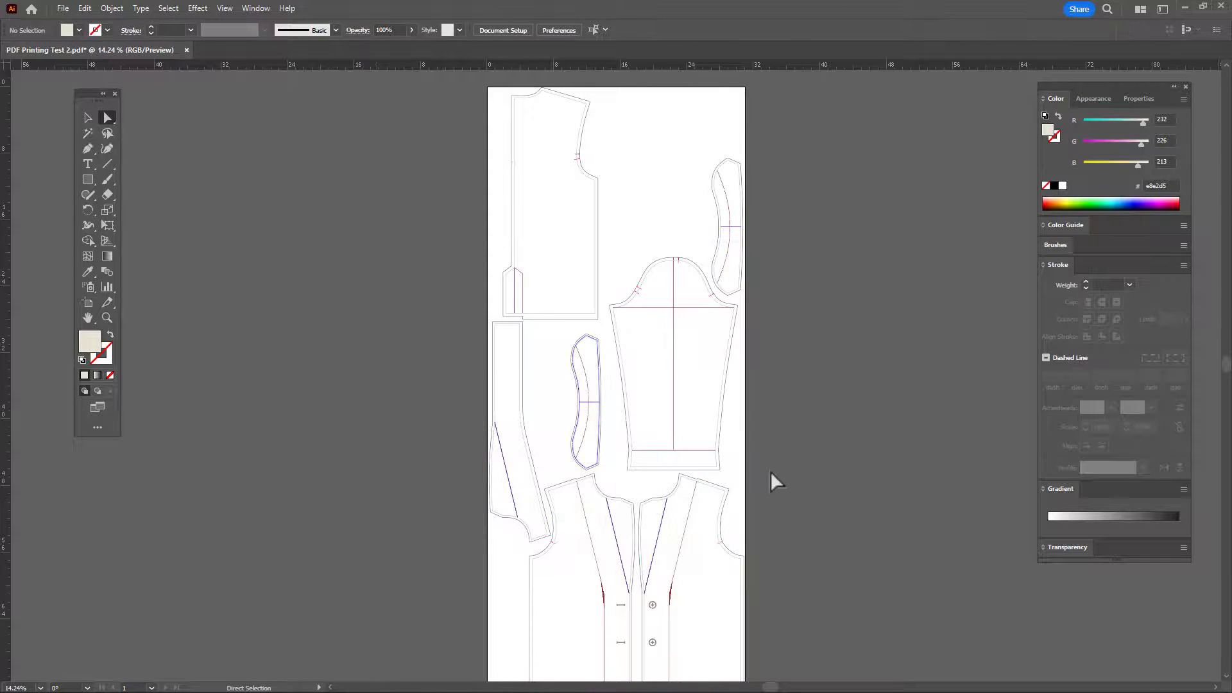
pyautogui.scroll(-1, 769, 471)
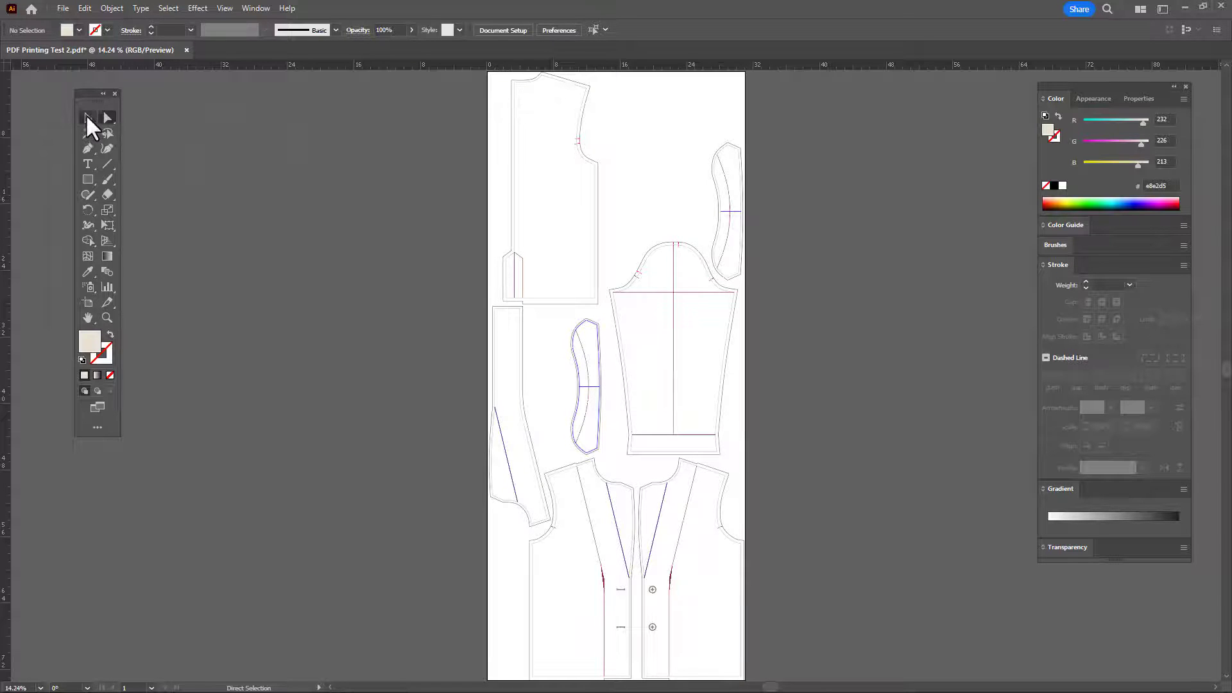
# Step: Release the clipping masks on the pattern pieces, including the back and the sleeve
pyautogui.press('v')
pyautogui.rightClick(578, 146)
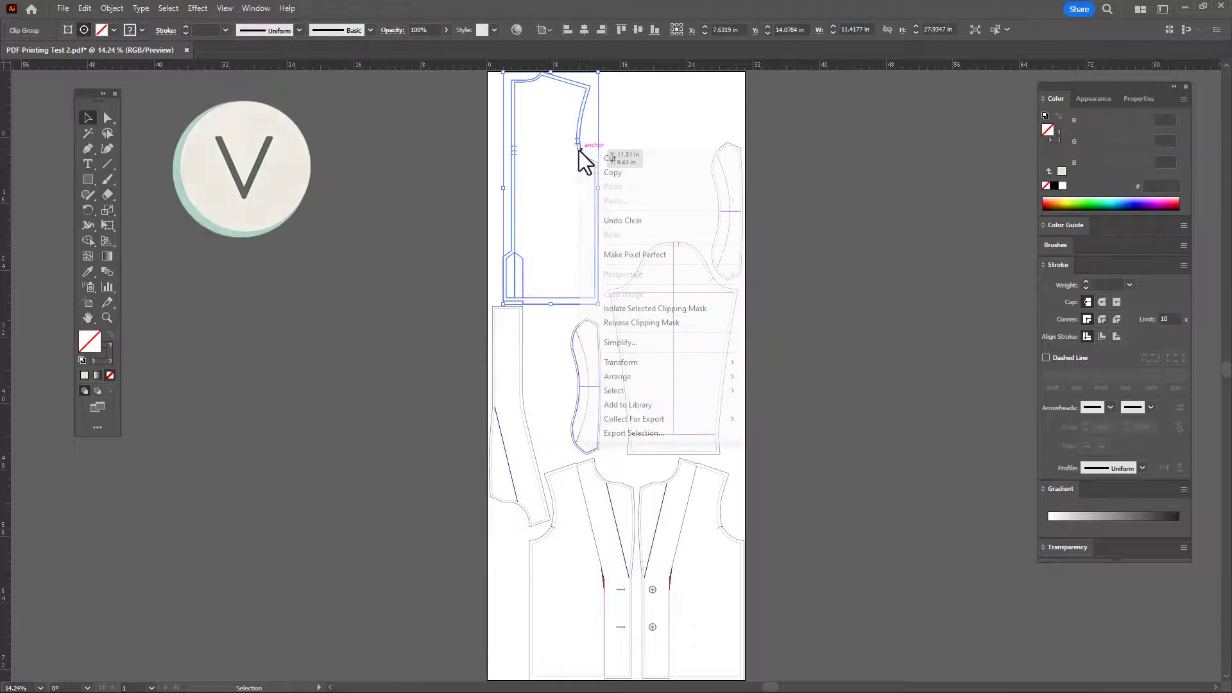
pyautogui.click(627, 323)
pyautogui.rightClick(644, 262)
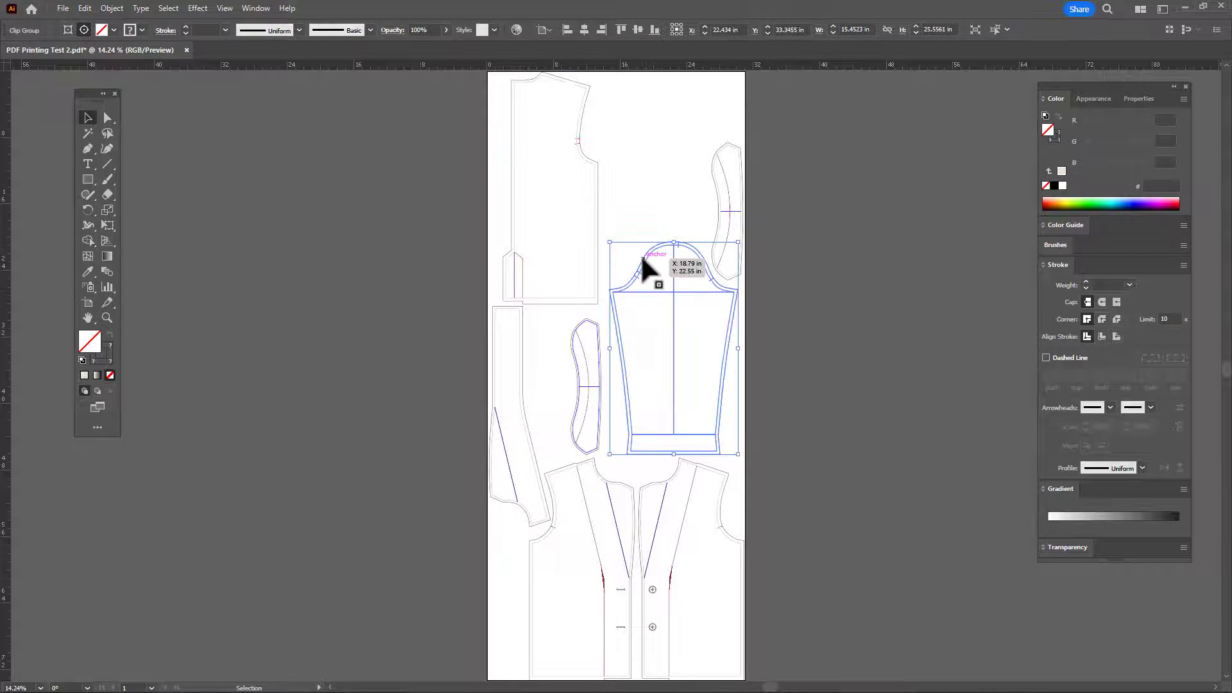
pyautogui.click(697, 431)
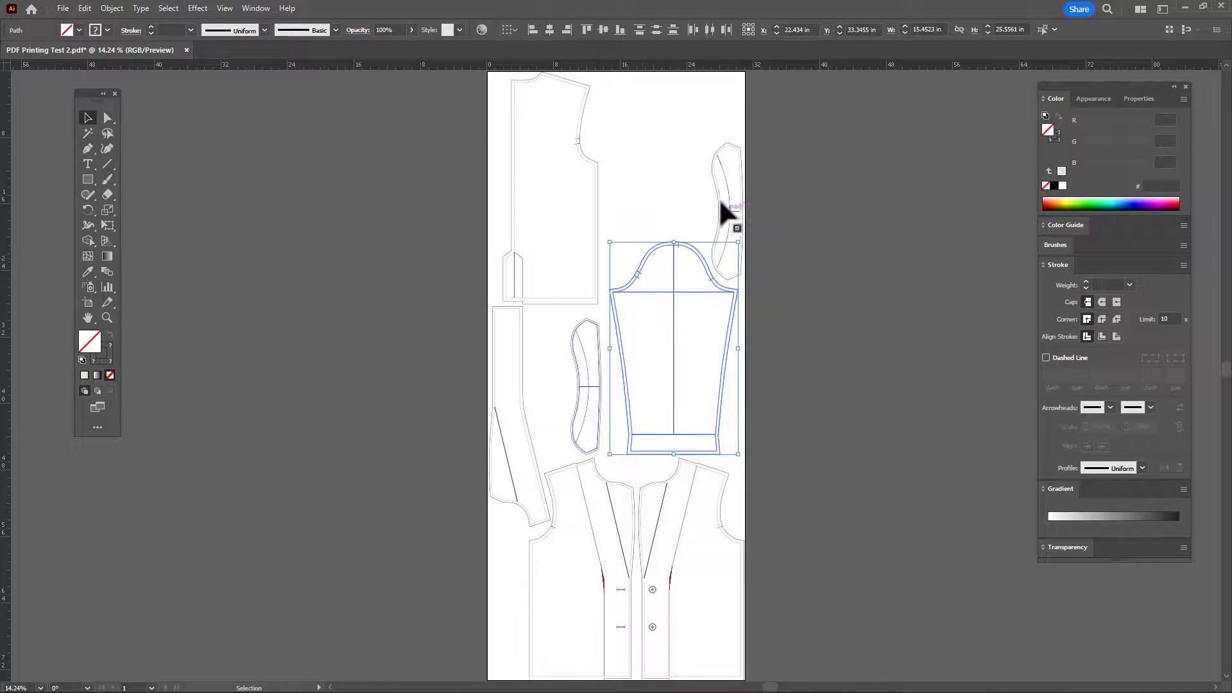
pyautogui.rightClick(720, 199)
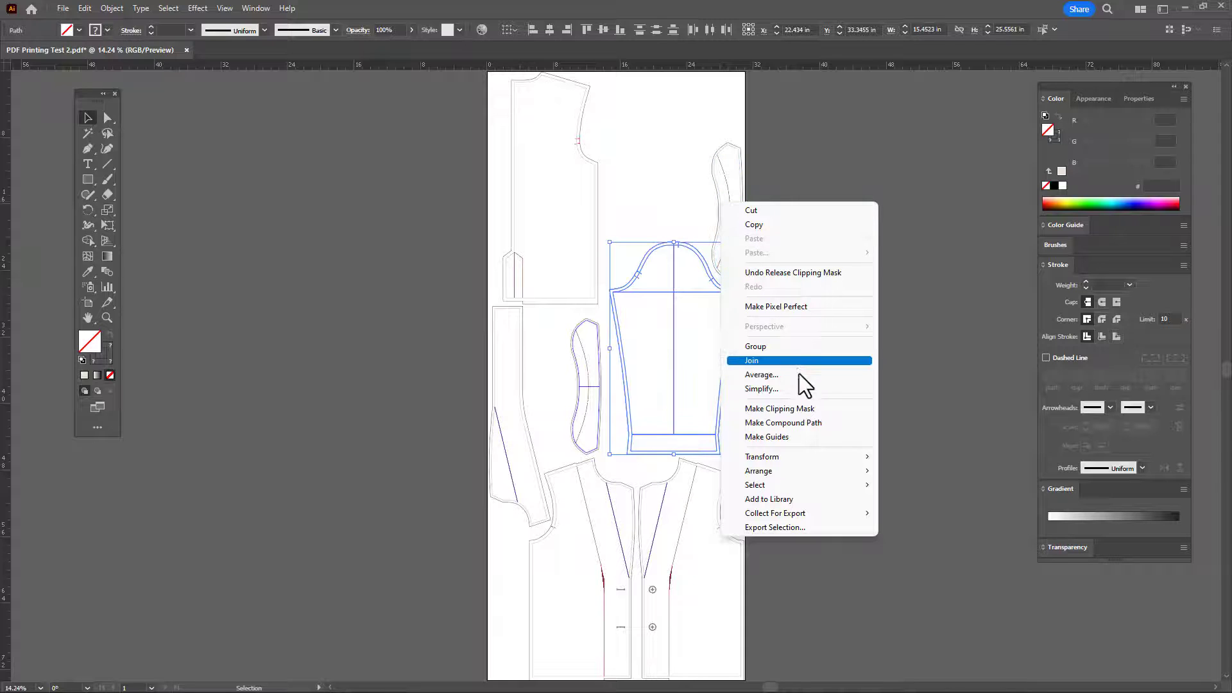
pyautogui.click(872, 409)
# Step: Select the internal fold, roll and guide lines of the facing, fronts, sleeve, collars and back together with the Direct Selection tool
pyautogui.press('z')
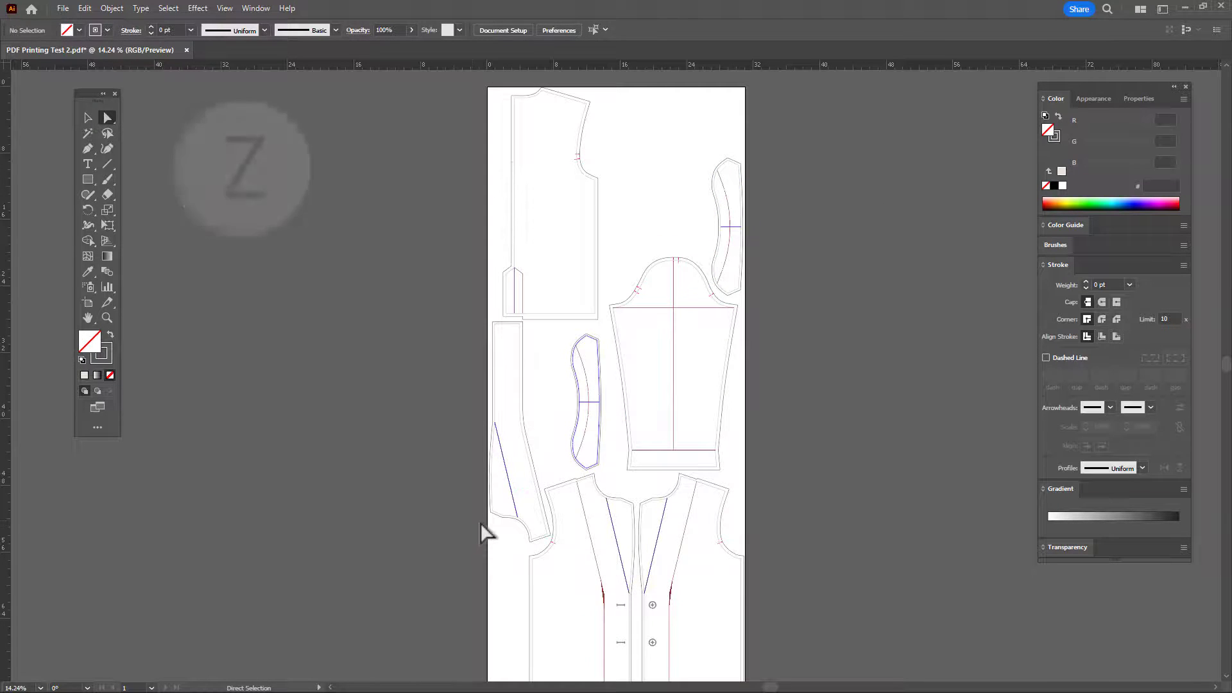
pyautogui.click(485, 530)
pyautogui.press('a')
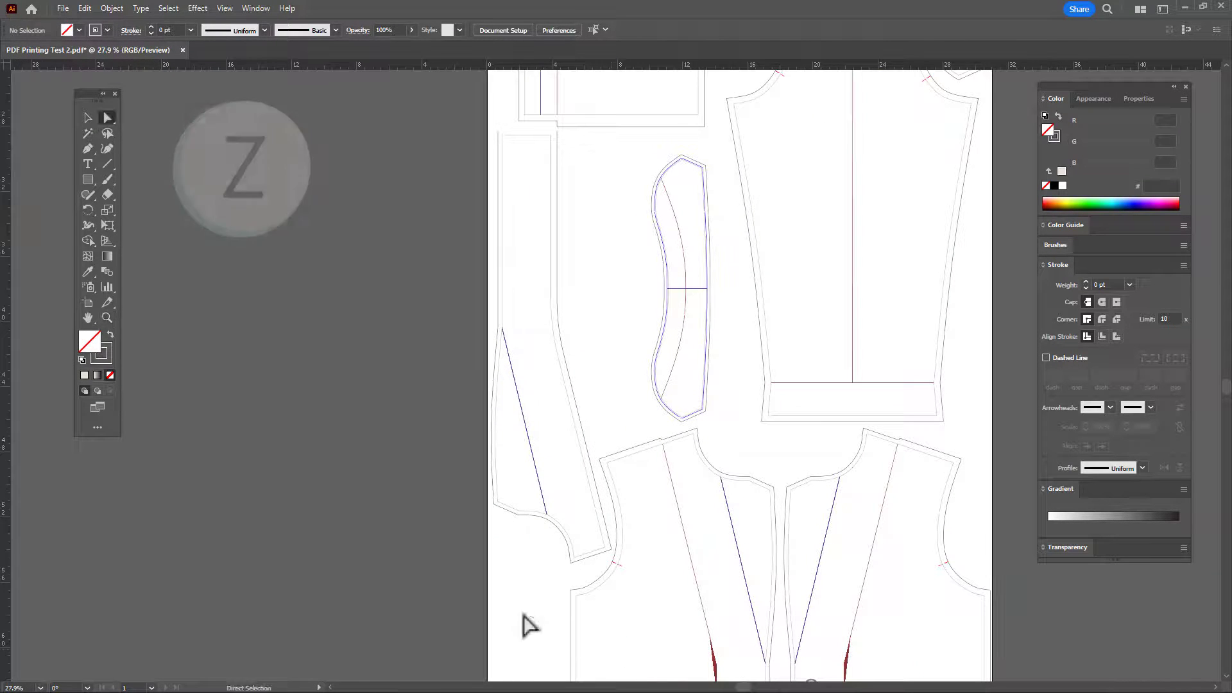
pyautogui.moveTo(546, 513)
pyautogui.mouseDown()
pyautogui.moveTo(543, 490)
pyautogui.moveTo(546, 513)
pyautogui.mouseUp()
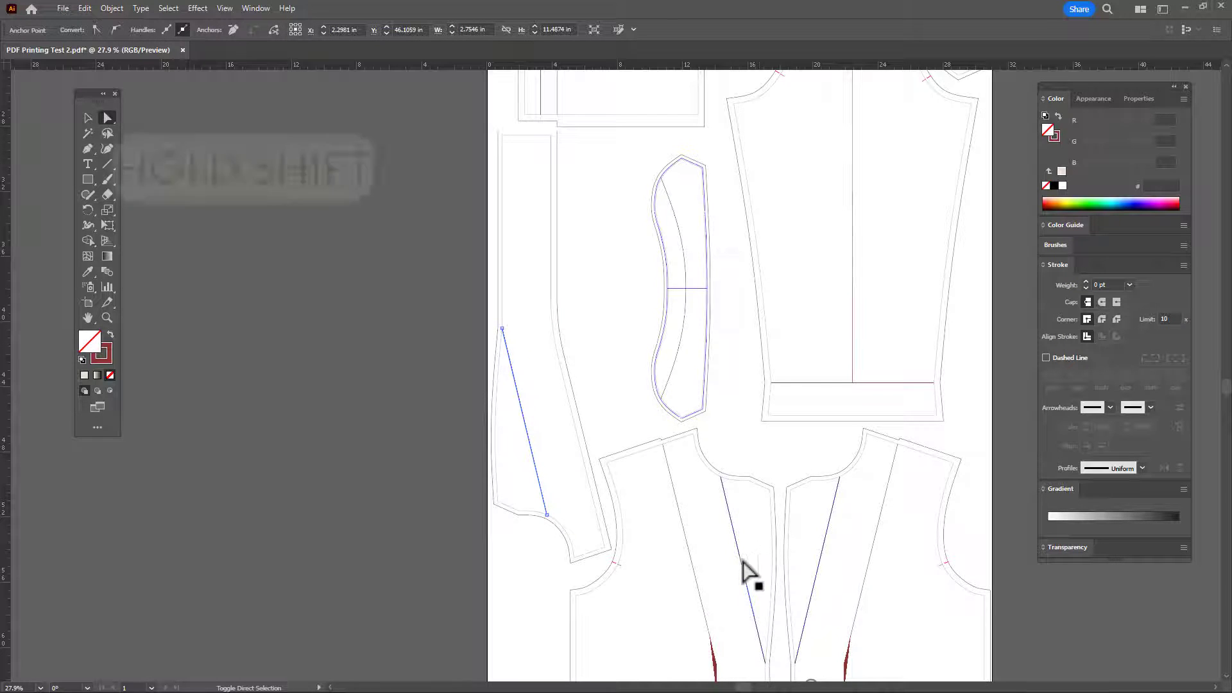
pyautogui.keyDown('shift'); pyautogui.click(741, 560); pyautogui.keyUp('shift')
pyautogui.keyDown('shift'); pyautogui.click(828, 570); pyautogui.keyUp('shift')
pyautogui.keyDown('shift'); pyautogui.click(706, 625); pyautogui.keyUp('shift')
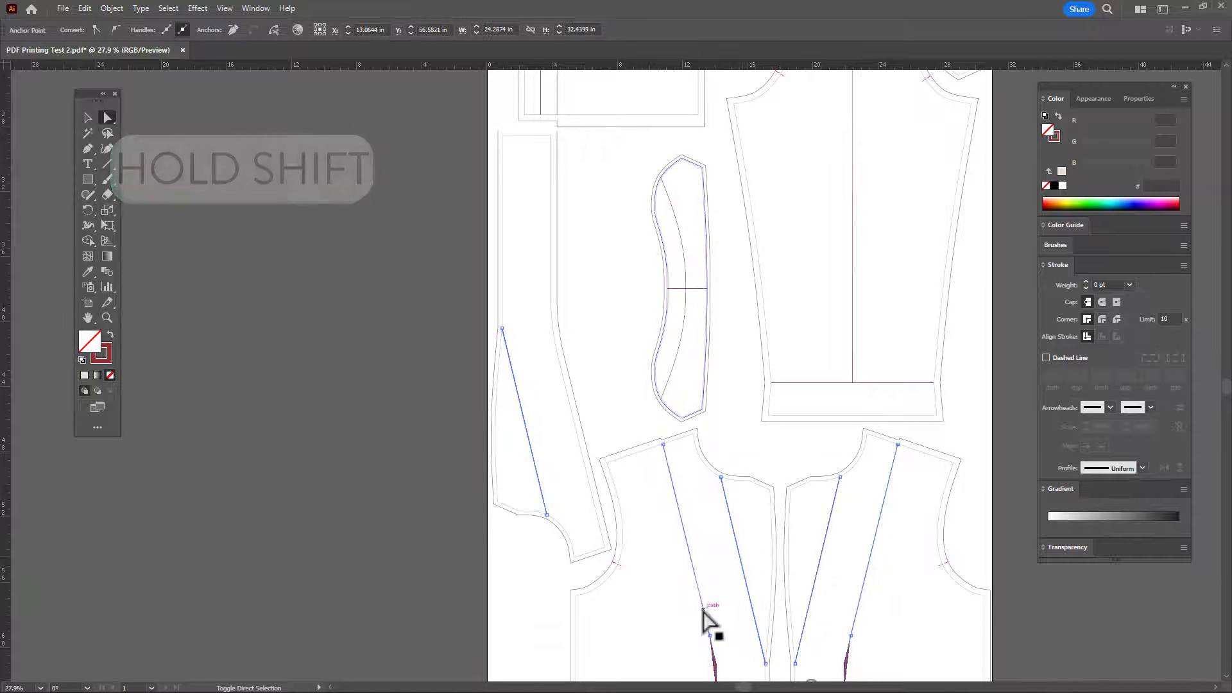
pyautogui.scroll(2, 710, 627)
pyautogui.keyDown('shift'); pyautogui.click(853, 361); pyautogui.keyUp('shift')
pyautogui.scroll(-5, 629, 297)
pyautogui.hscroll(4, 498, 445)
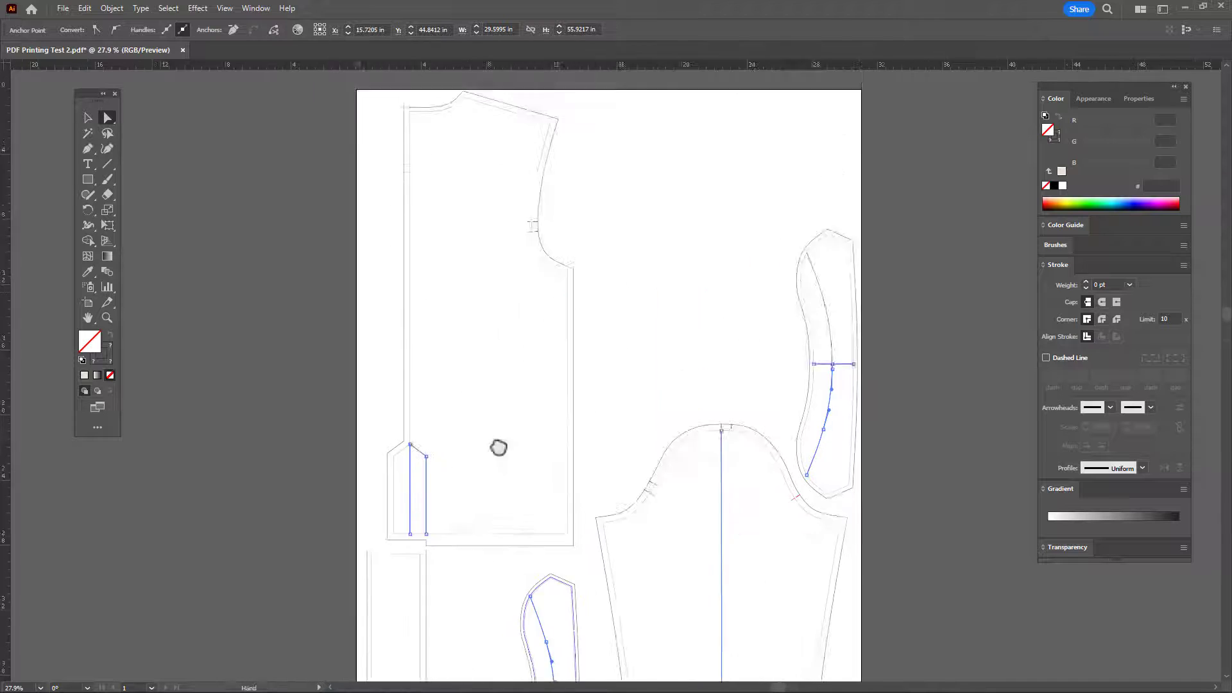
# Step: Set the selected internal lines' stroke to dark red #960808 with a weight of 1 pt, and deselect them
pyautogui.doubleClick(103, 353)
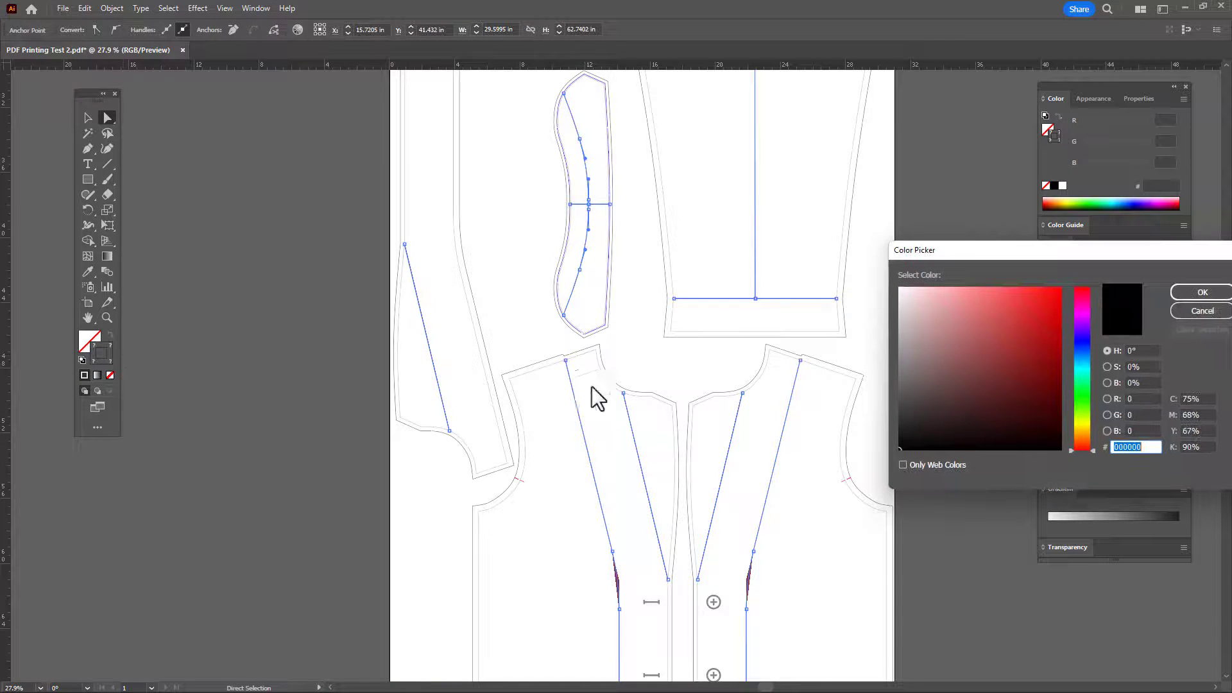
pyautogui.click(1053, 355)
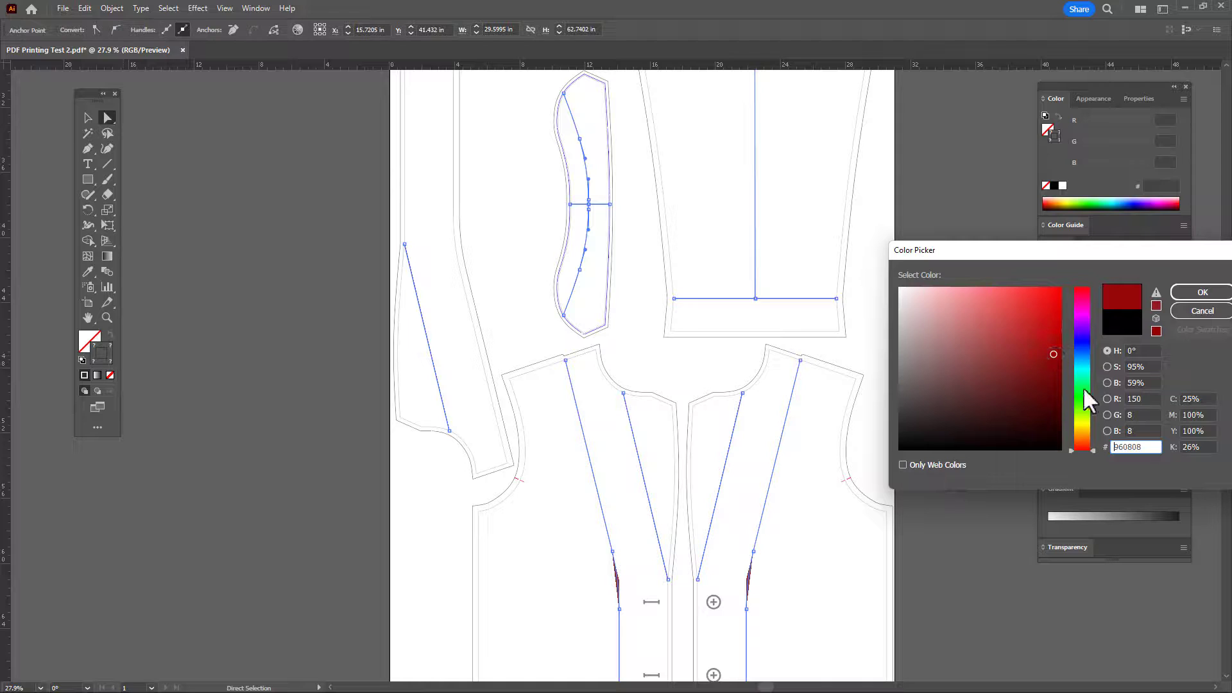
pyautogui.click(1180, 296)
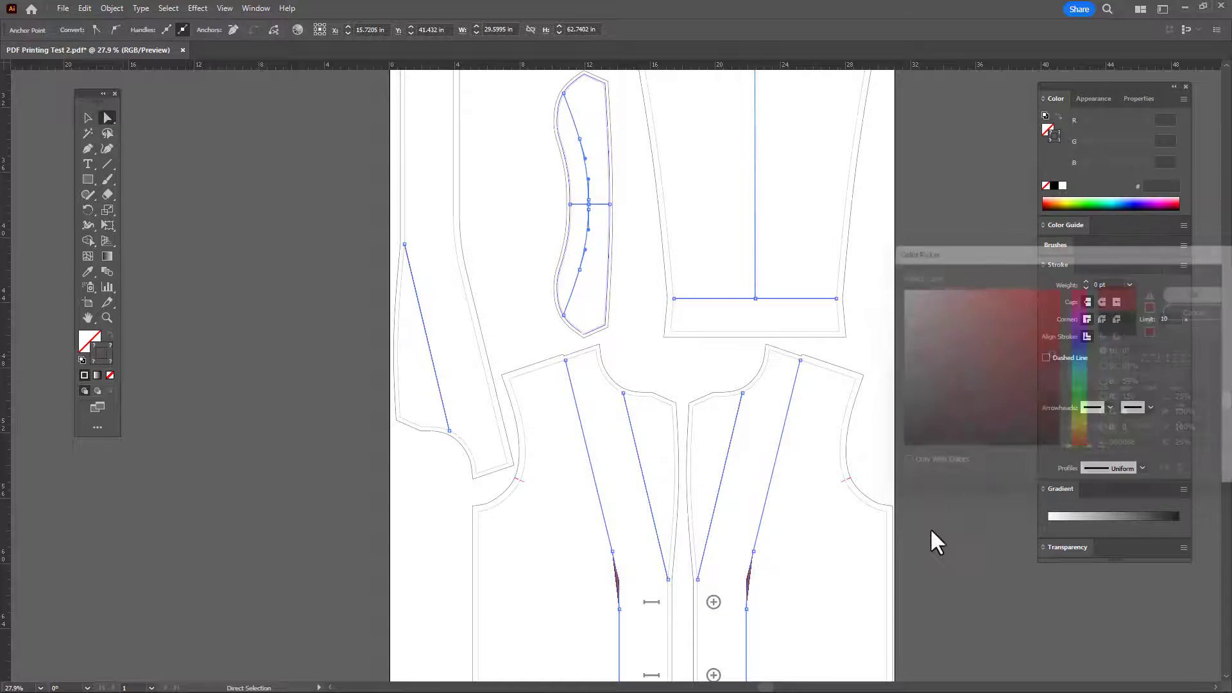
pyautogui.doubleClick(1096, 284)
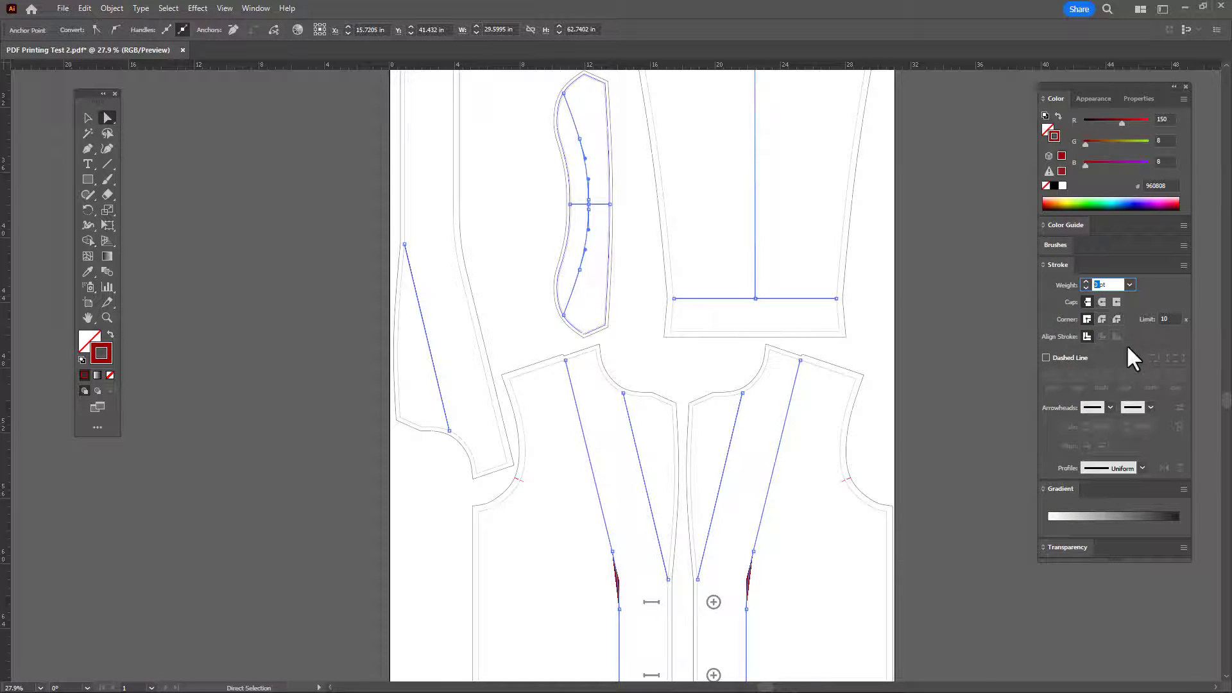
pyautogui.write('1')
pyautogui.press('Return')
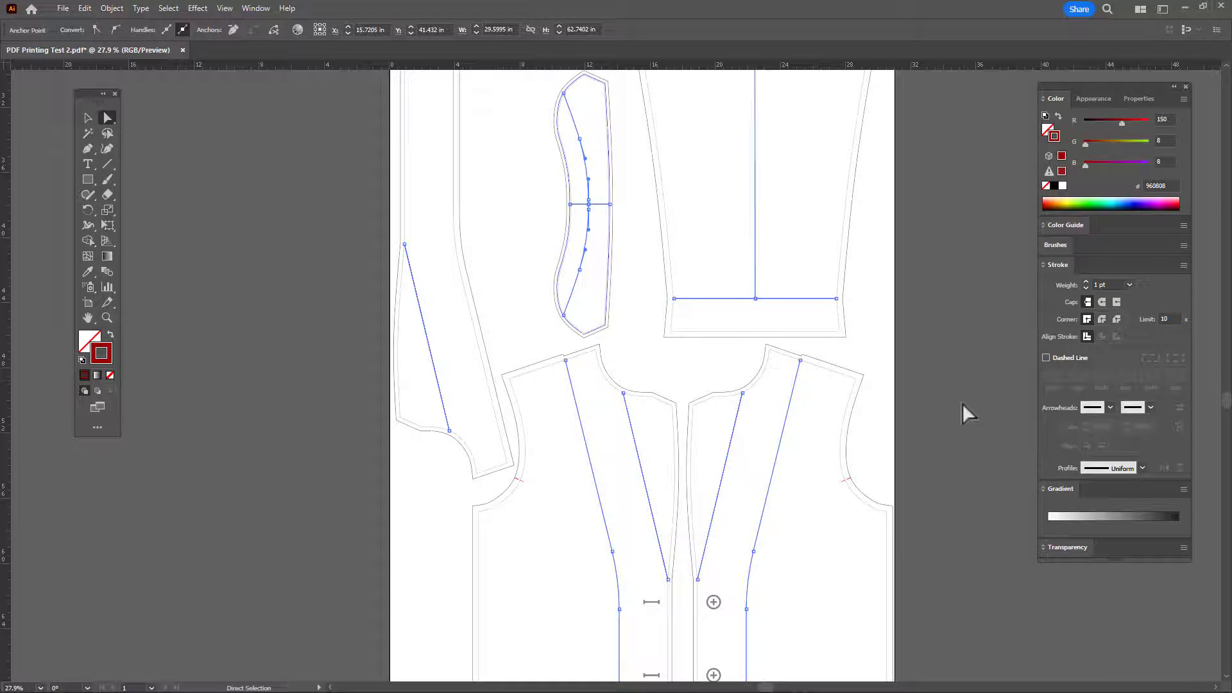
pyautogui.click(963, 405)
# Step: Lock the recoloured roll lines on both front pieces and delete the duplicate blue lines beneath them
pyautogui.scroll(1, 817, 584)
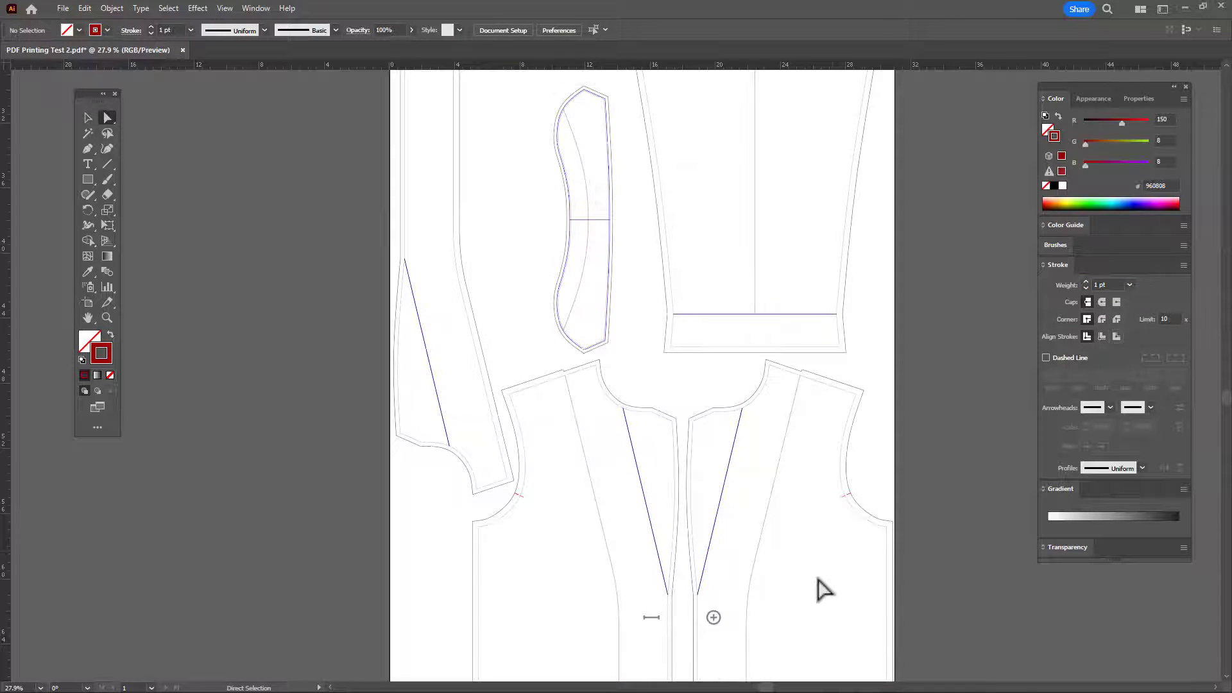
pyautogui.click(718, 509)
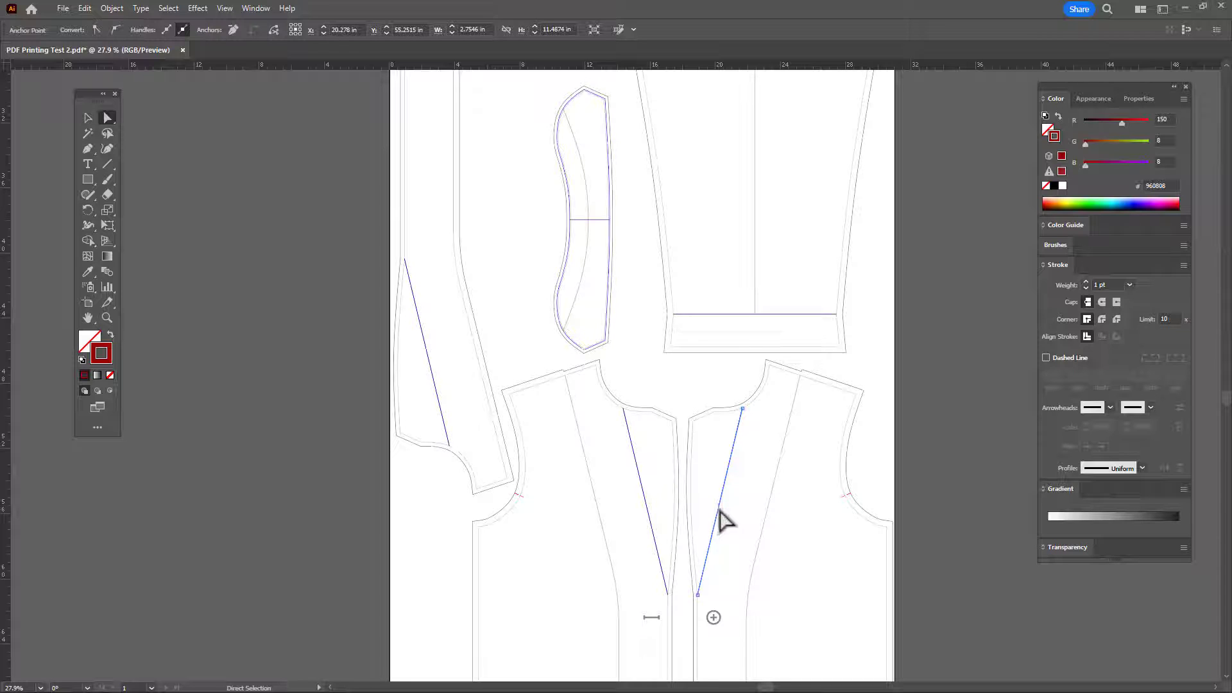
pyautogui.hotkey('ctrl', '2')
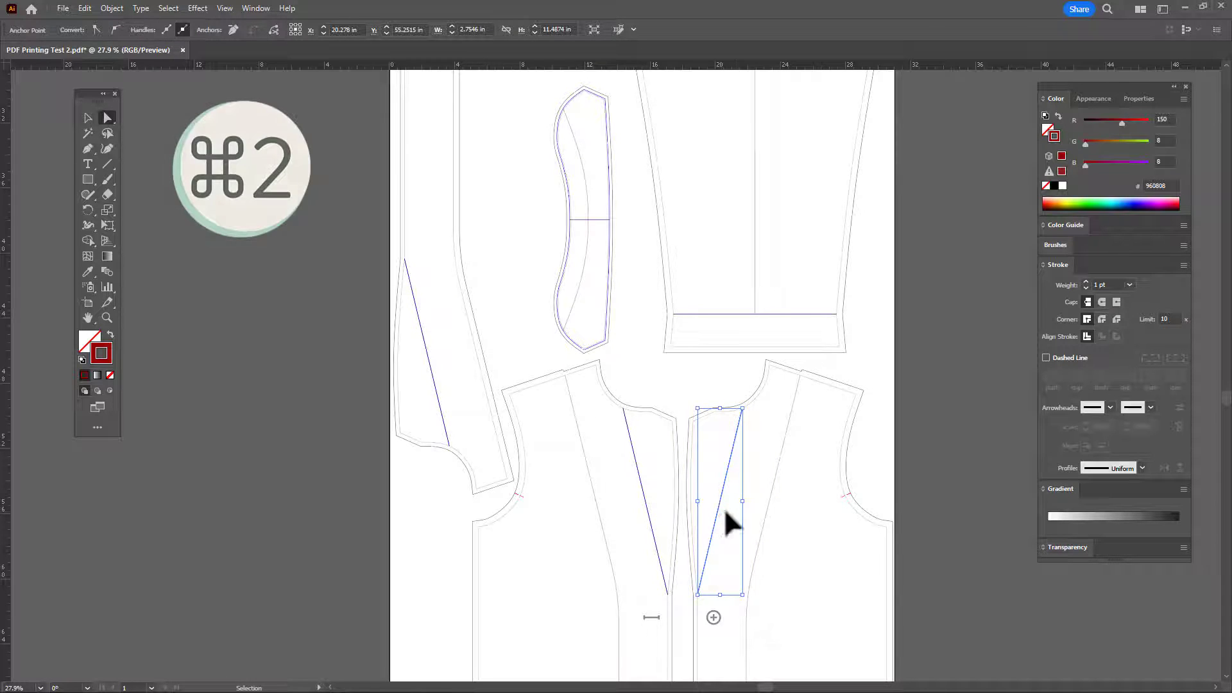
pyautogui.click(720, 504)
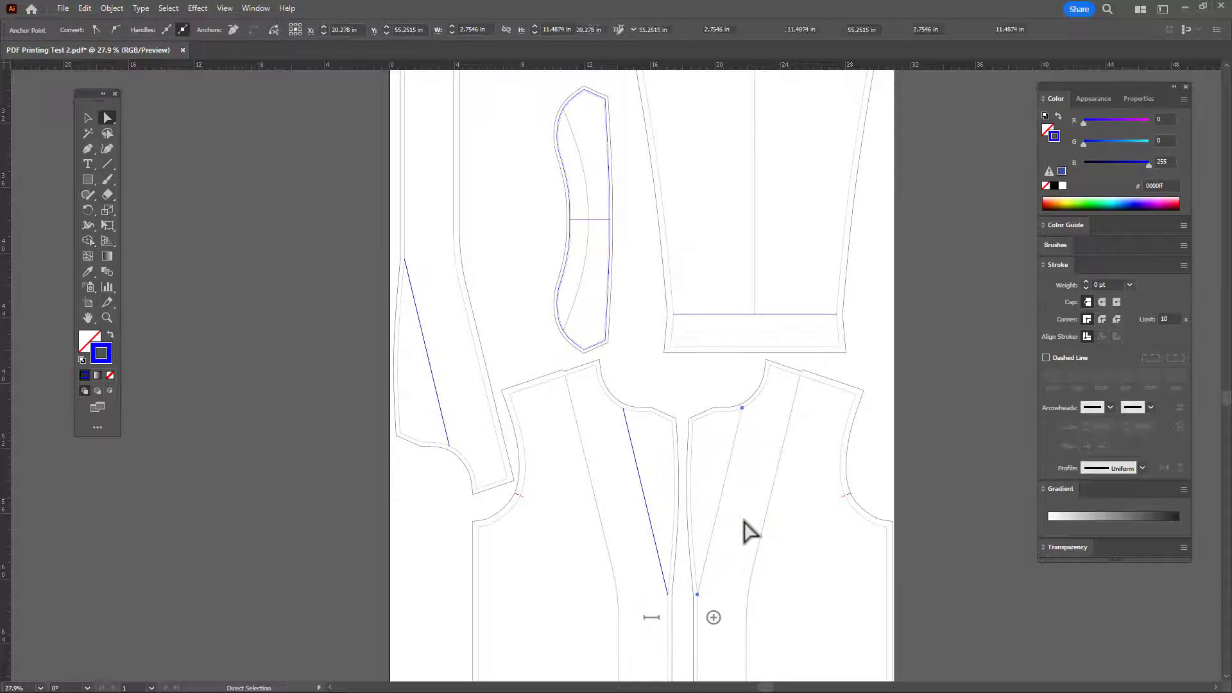
pyautogui.click(745, 522)
pyautogui.click(639, 476)
pyautogui.click(971, 499)
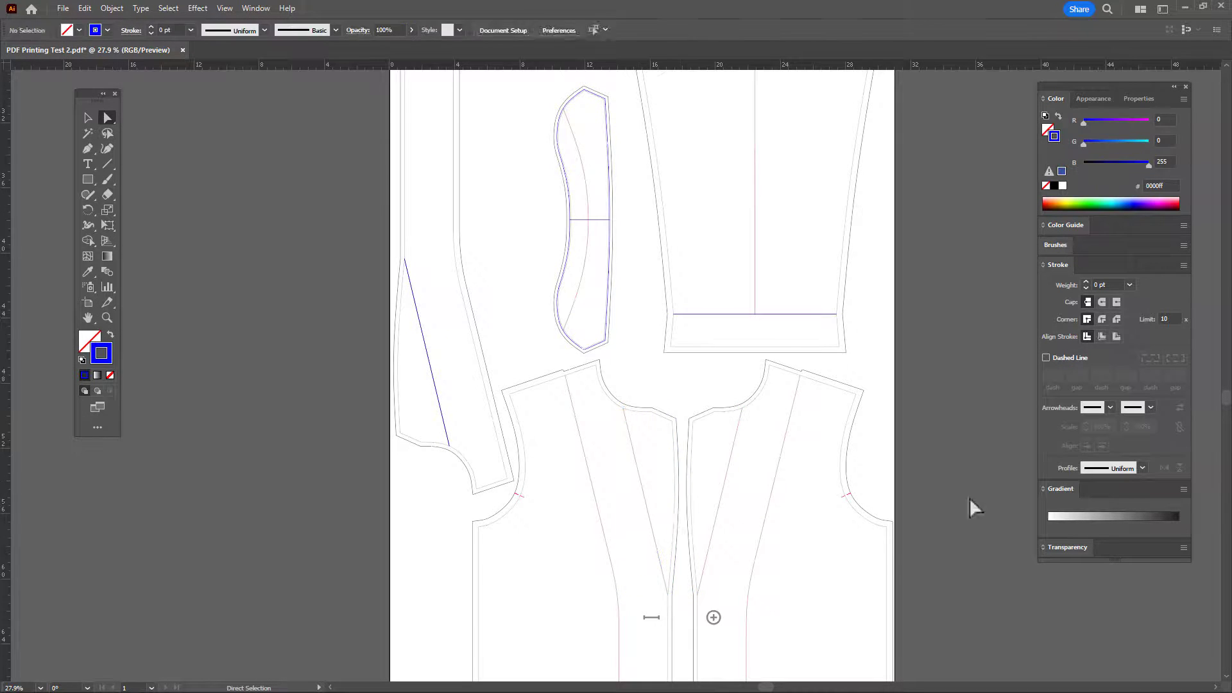
# Step: Remove the remaining duplicate blue lines on the facing, collar and sleeve pieces, and unlock all locked objects
pyautogui.click(443, 450)
pyautogui.keyDown('alt'); pyautogui.scroll(3, 509, 311); pyautogui.keyUp('alt')
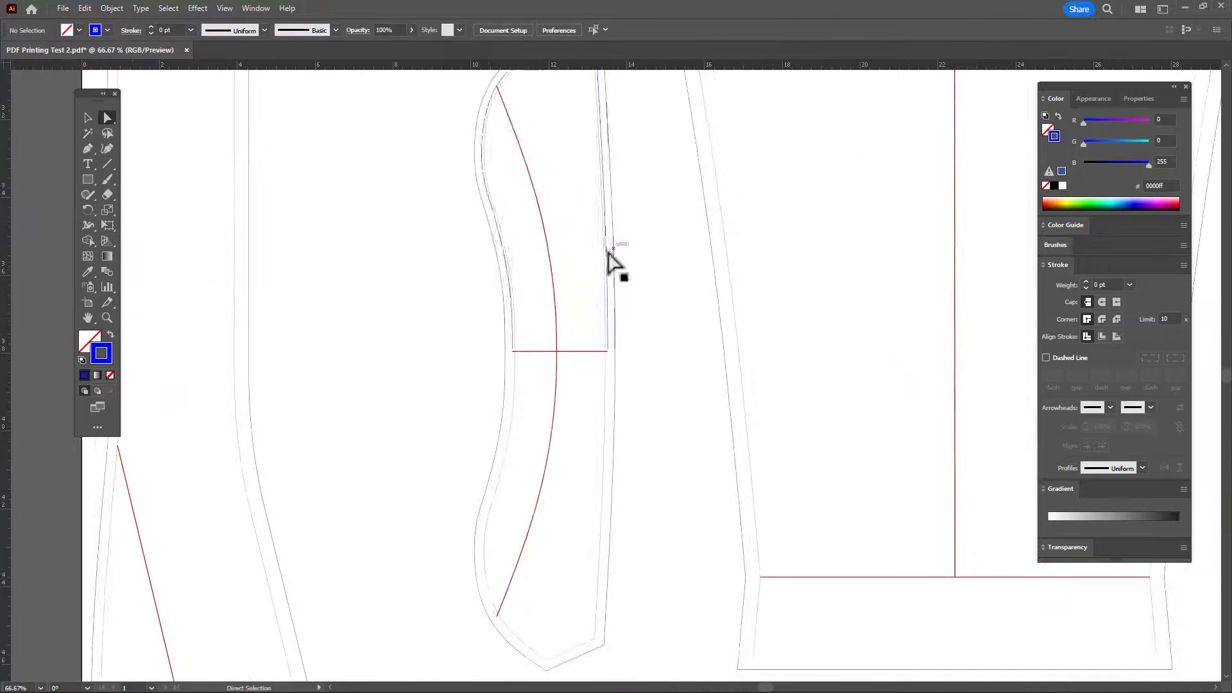
pyautogui.click(773, 668)
pyautogui.keyDown('alt'); pyautogui.scroll(-3, 707, 621); pyautogui.keyUp('alt')
pyautogui.hotkey('ctrl', 'alt', '2')
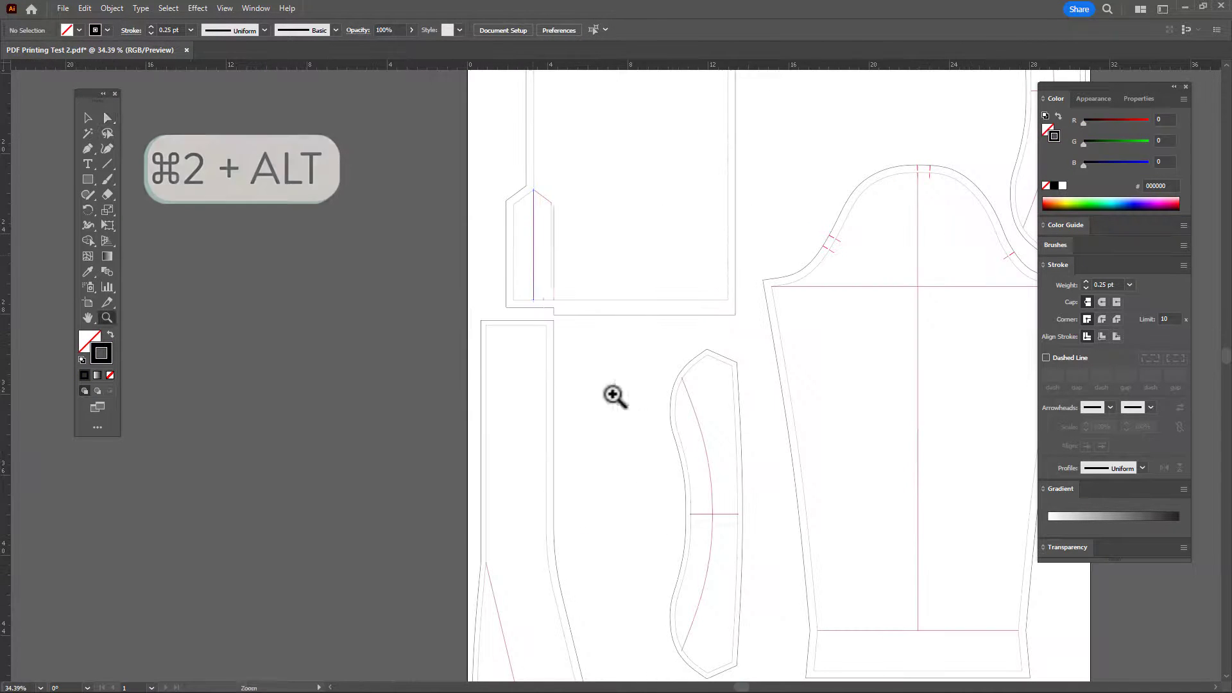
# Step: Select the inner seam outlines of the facing, both front pieces and the sleeve with the Direct Selection tool
pyautogui.press('a')
pyautogui.hscroll(5, 413, 468)
pyautogui.scroll(2, 413, 468)
pyautogui.click(357, 439)
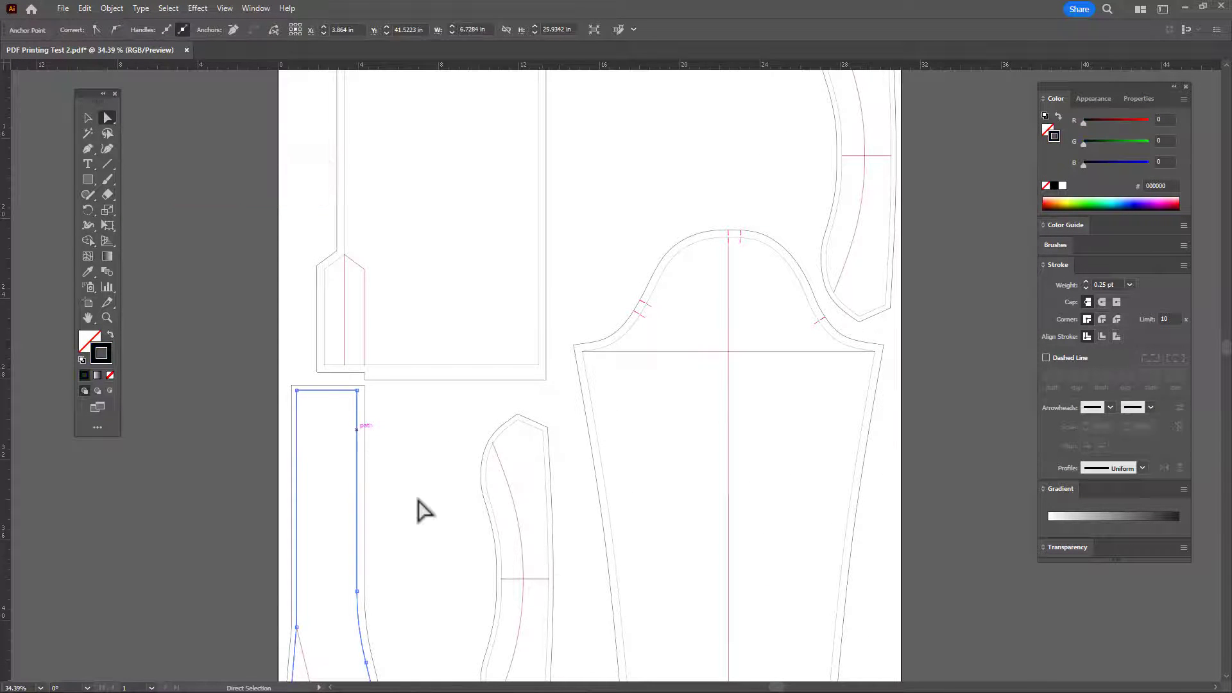
pyautogui.scroll(-5, 417, 581)
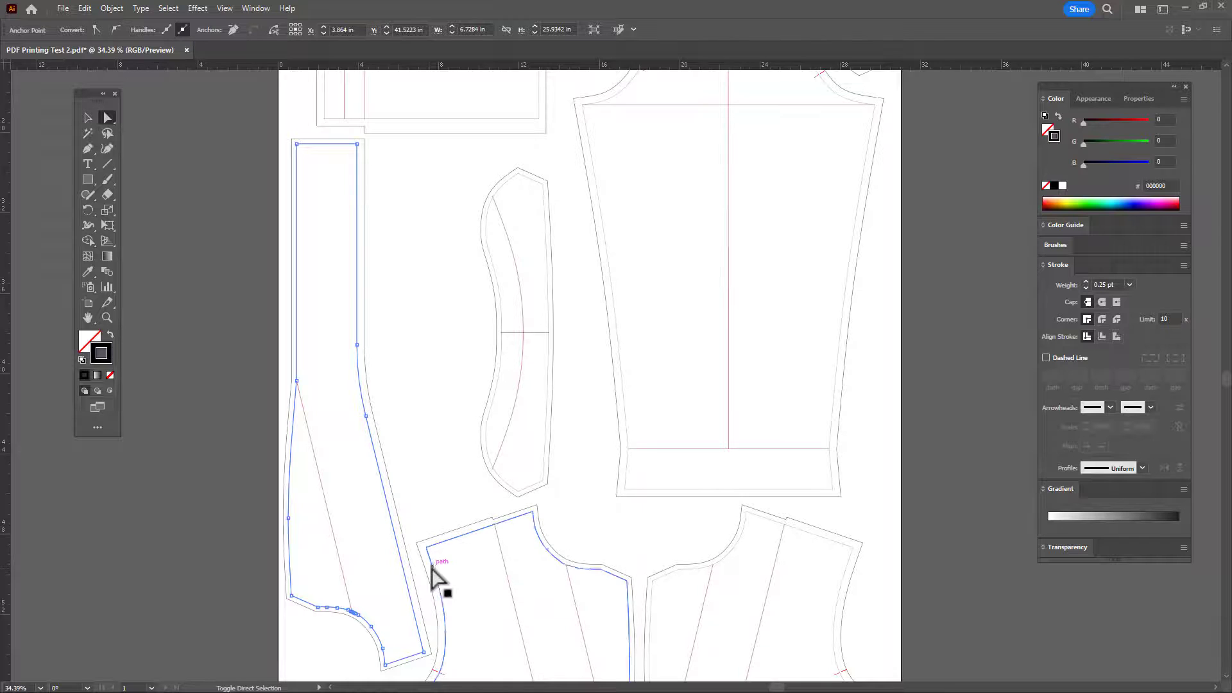
pyautogui.click(431, 576)
pyautogui.scroll(-8, 503, 599)
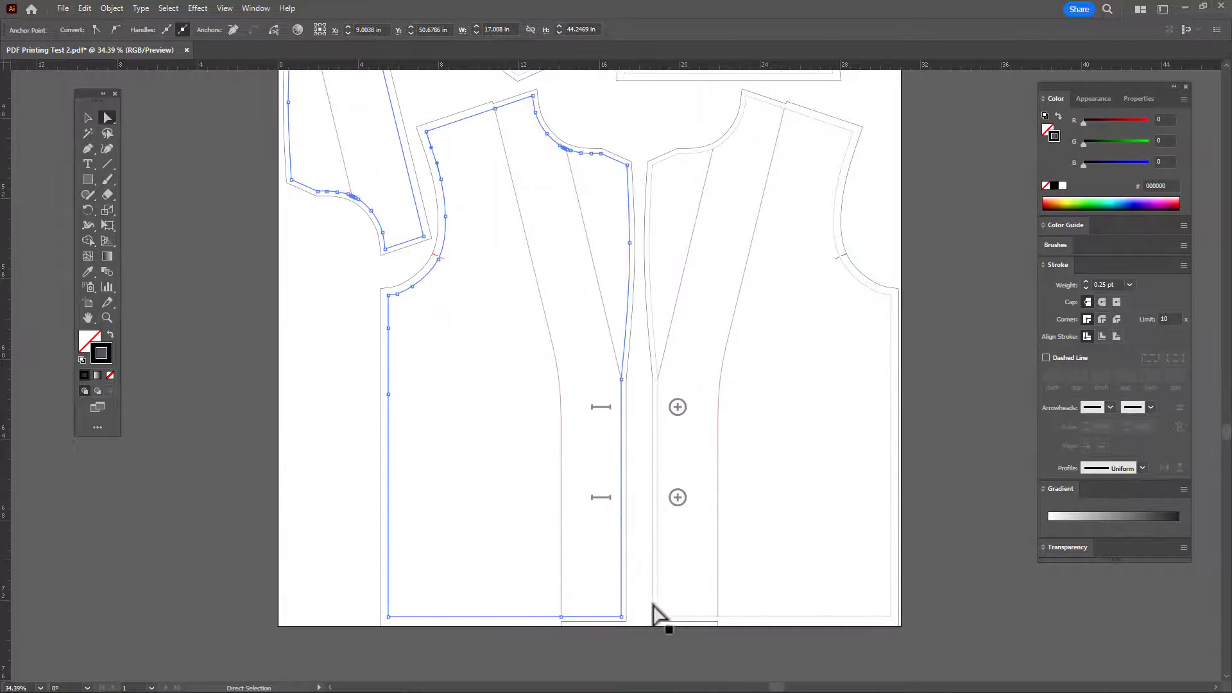
pyautogui.keyDown('shift'); pyautogui.click(654, 607); pyautogui.keyUp('shift')
pyautogui.scroll(4, 807, 330)
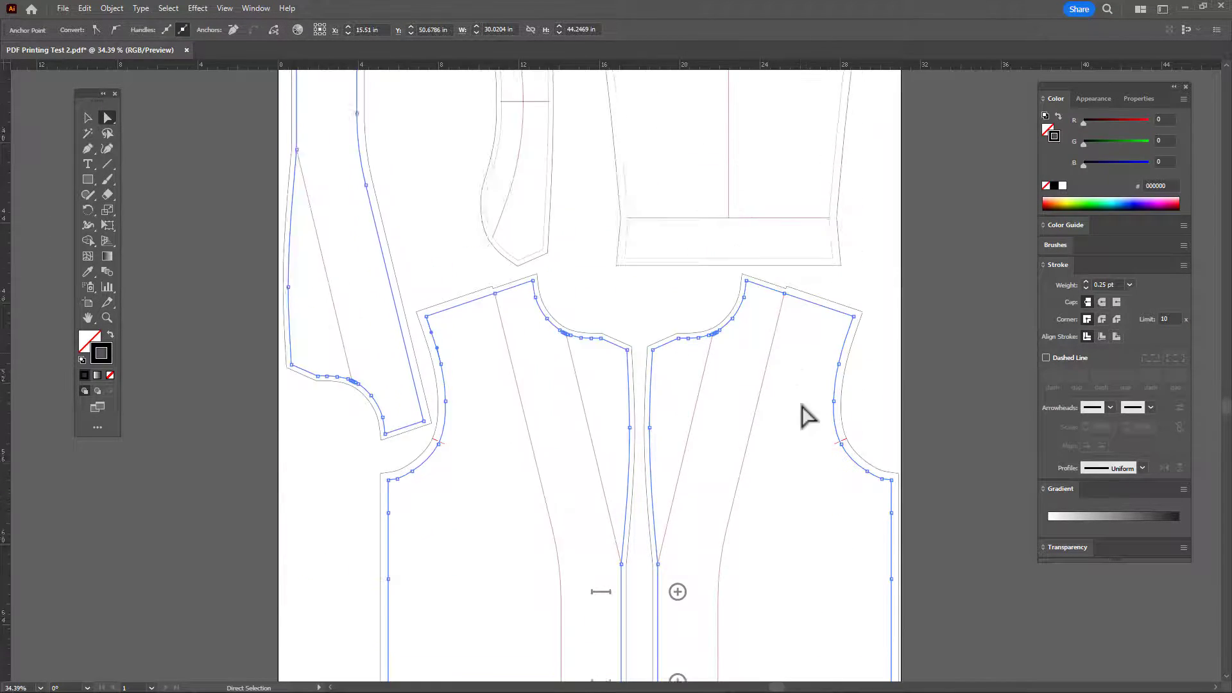
pyautogui.scroll(2, 682, 490)
pyautogui.keyDown('shift'); pyautogui.click(663, 377); pyautogui.keyUp('shift')
# Step: Add the inner seam outlines of both collars and the back to the selection and set the stroke weight to 0.5 pt
pyautogui.scroll(2, 629, 437)
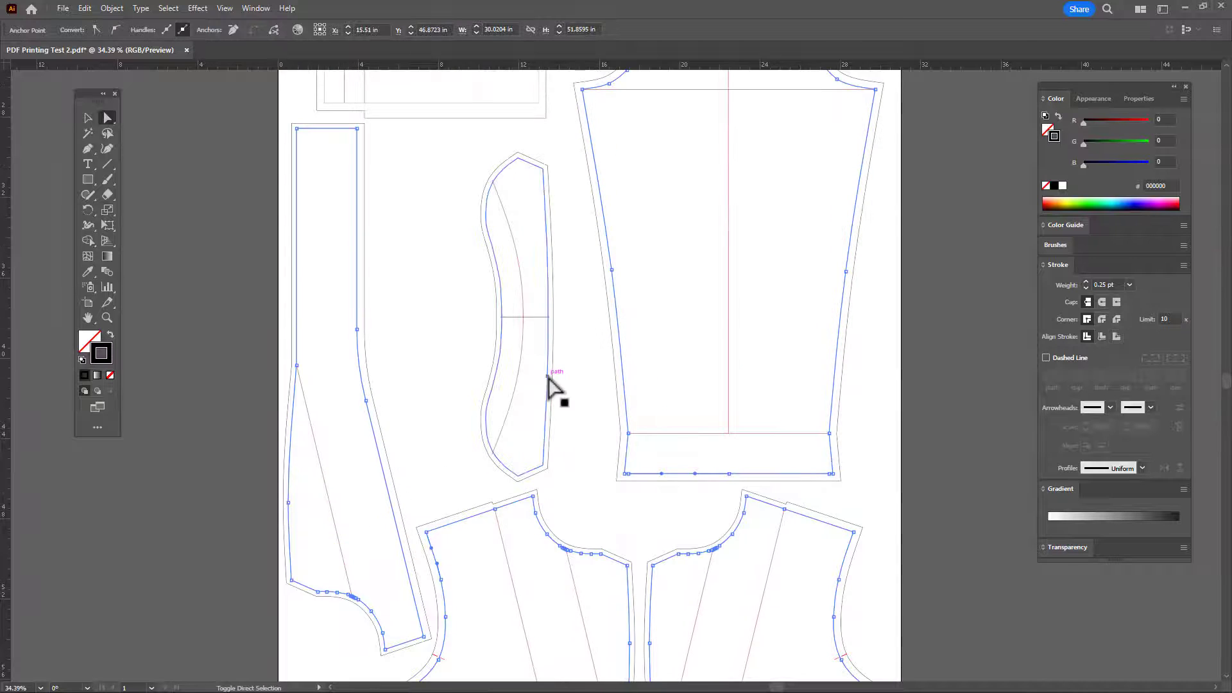
pyautogui.keyDown('shift'); pyautogui.click(549, 380); pyautogui.keyUp('shift')
pyautogui.scroll(5, 578, 388)
pyautogui.keyDown('shift'); pyautogui.click(539, 357); pyautogui.keyUp('shift')
pyautogui.scroll(3, 575, 357)
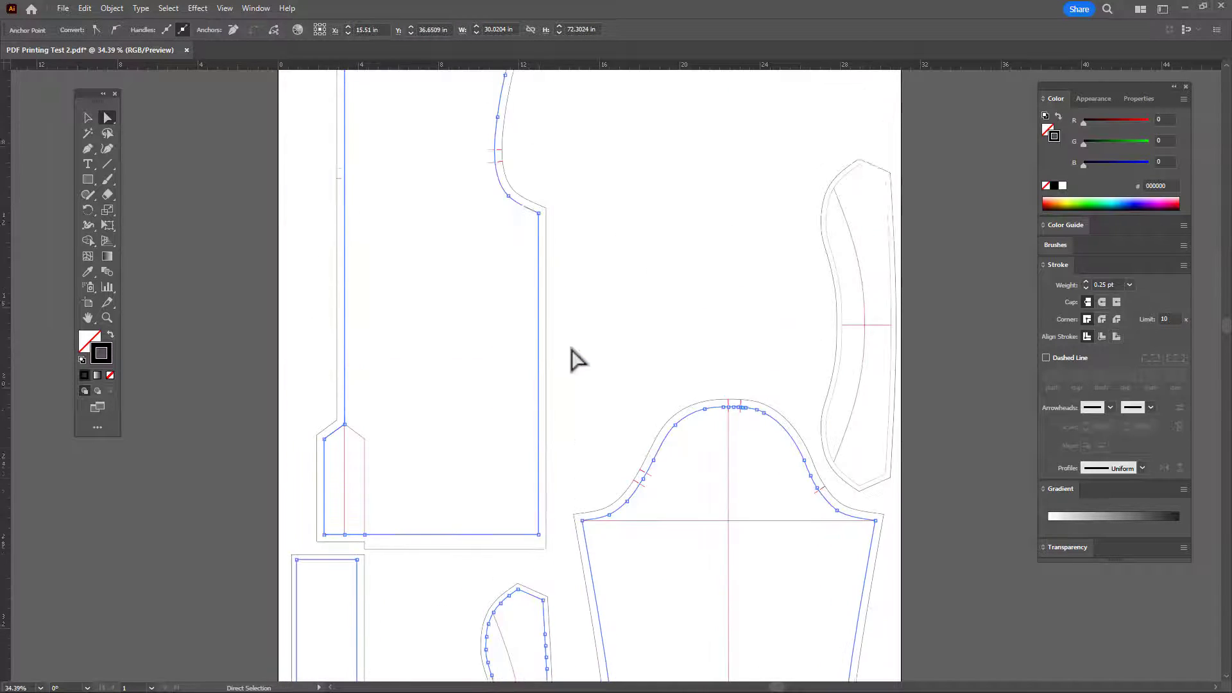
pyautogui.scroll(3, 577, 359)
pyautogui.keyDown('shift'); pyautogui.click(844, 400); pyautogui.keyUp('shift')
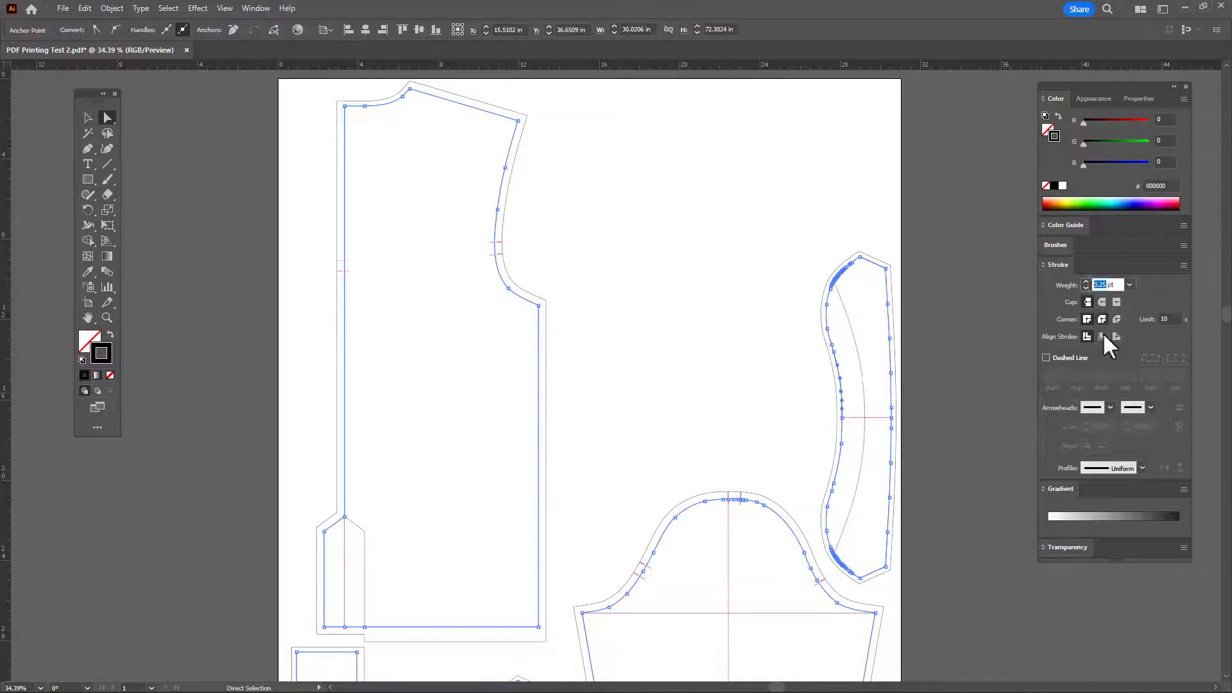
pyautogui.write('0.5')
pyautogui.press('Return')
pyautogui.click(267, 568)
# Step: Select the outer cutting outlines of all pattern pieces and set their stroke weight to 3 pt
pyautogui.click(326, 520)
pyautogui.scroll(-1, 368, 638)
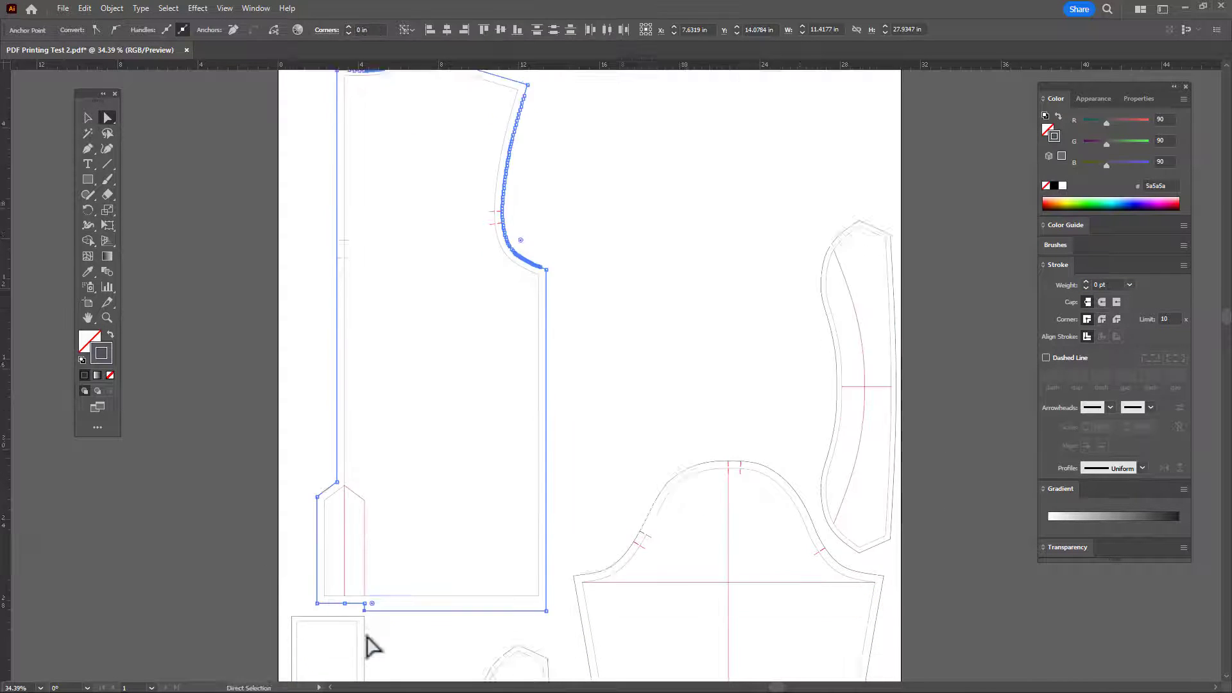
pyautogui.keyDown('alt'); pyautogui.scroll(2, 368, 638); pyautogui.keyUp('alt')
pyautogui.scroll(-5, 484, 581)
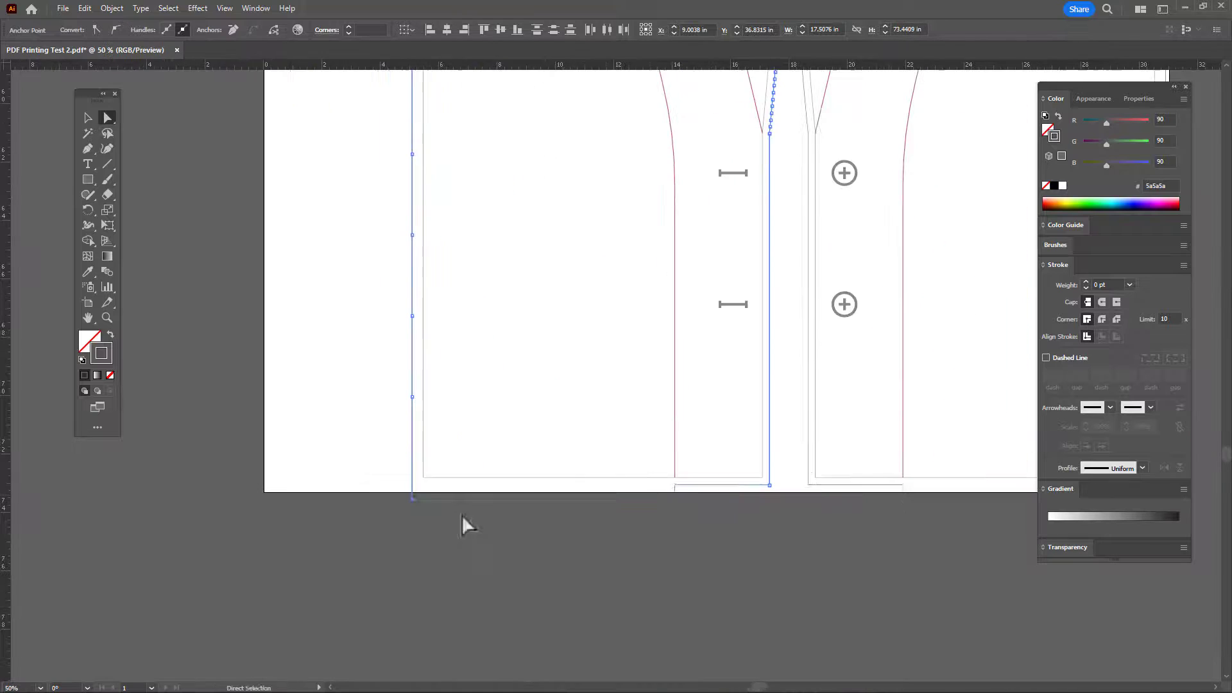
pyautogui.scroll(5, 467, 525)
pyautogui.keyDown('ctrl'); pyautogui.hscroll(3, 806, 503); pyautogui.keyUp('ctrl')
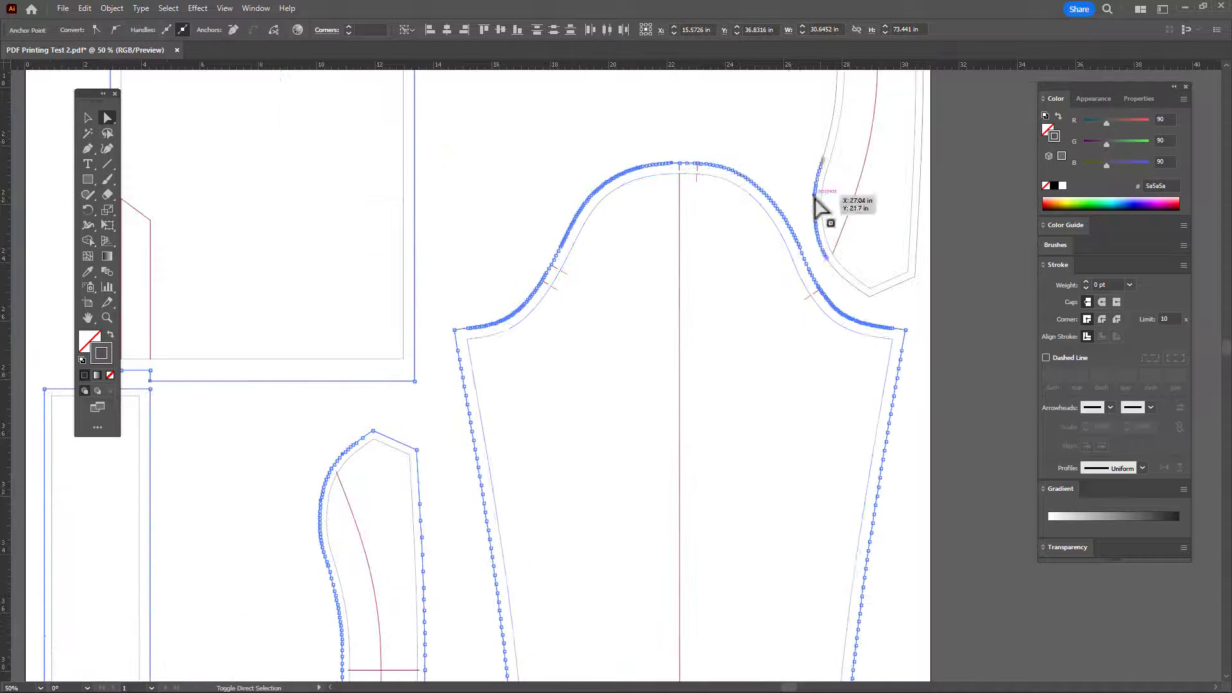
pyautogui.scroll(4, 796, 231)
pyautogui.hotkey('ctrl', '0')
pyautogui.click(1103, 286)
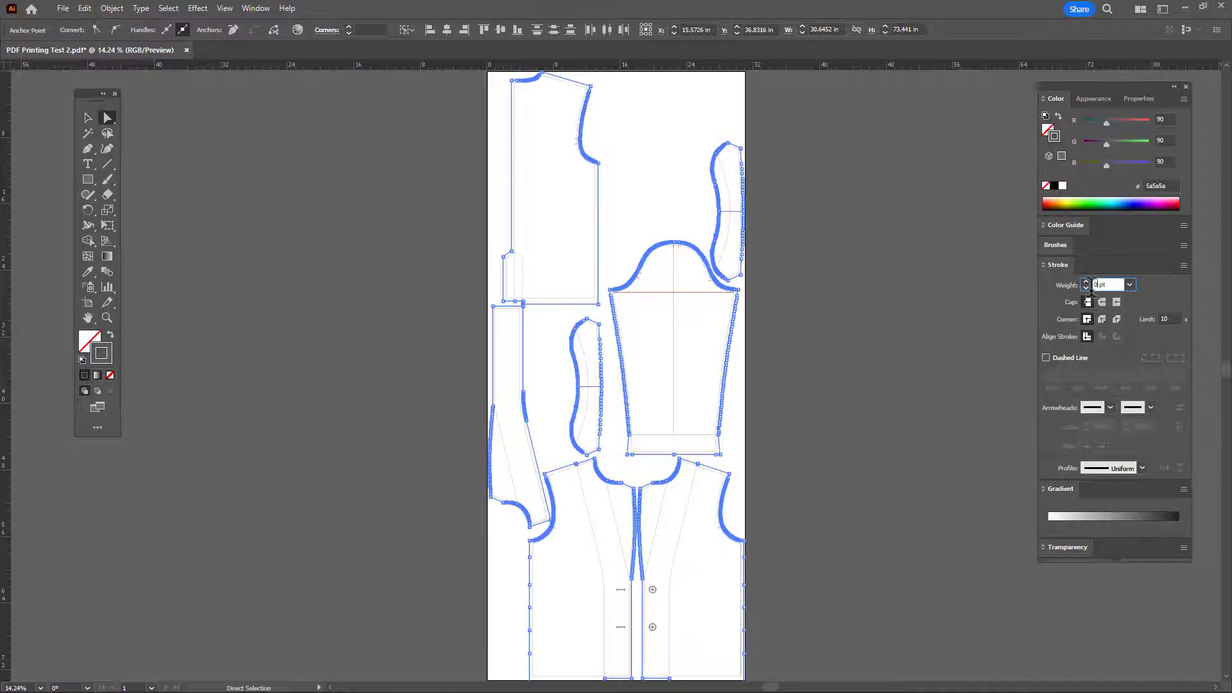
pyautogui.click(784, 444)
# Step: Enlarge the artboard slightly at its bottom, top and right edges to about 31.79 by 74.56 in around the pattern pieces
pyautogui.scroll(-2, 770, 501)
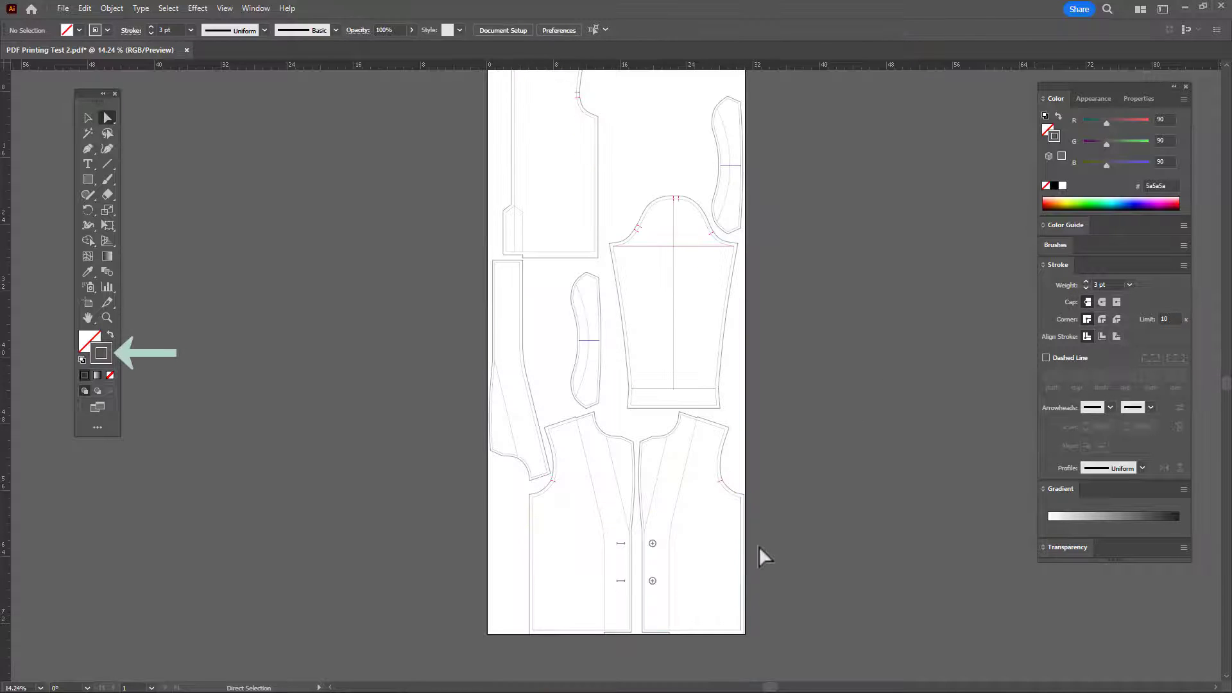
pyautogui.scroll(-1, 759, 546)
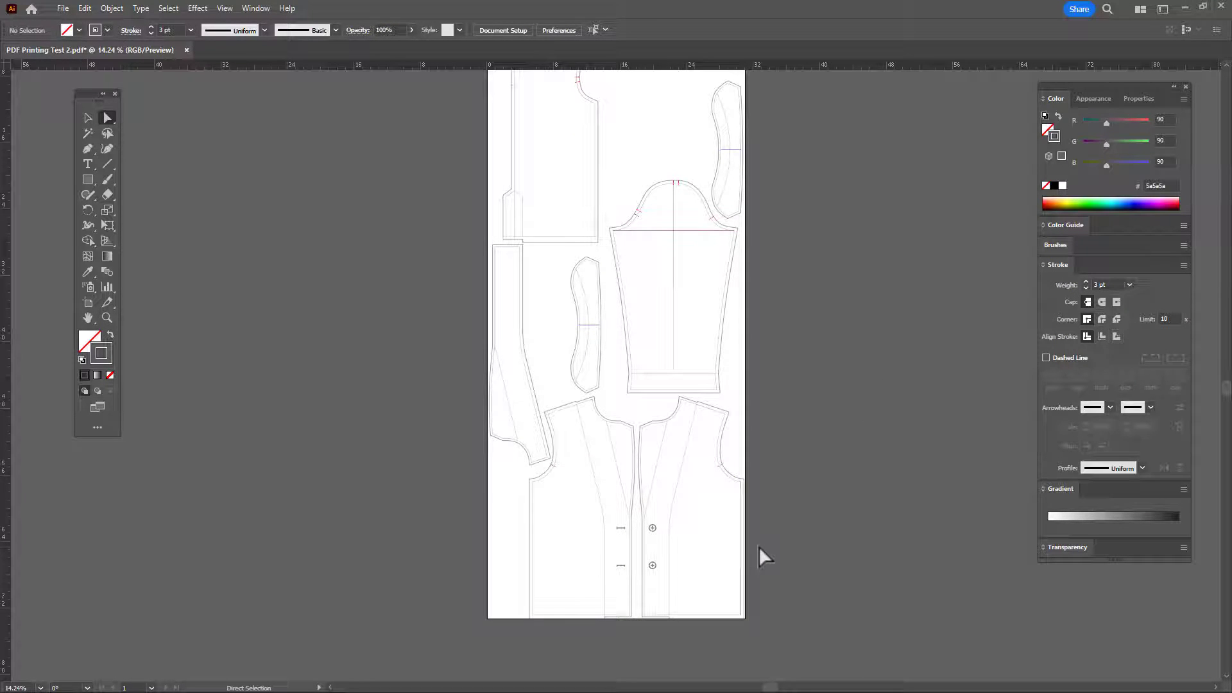
pyautogui.click(88, 306)
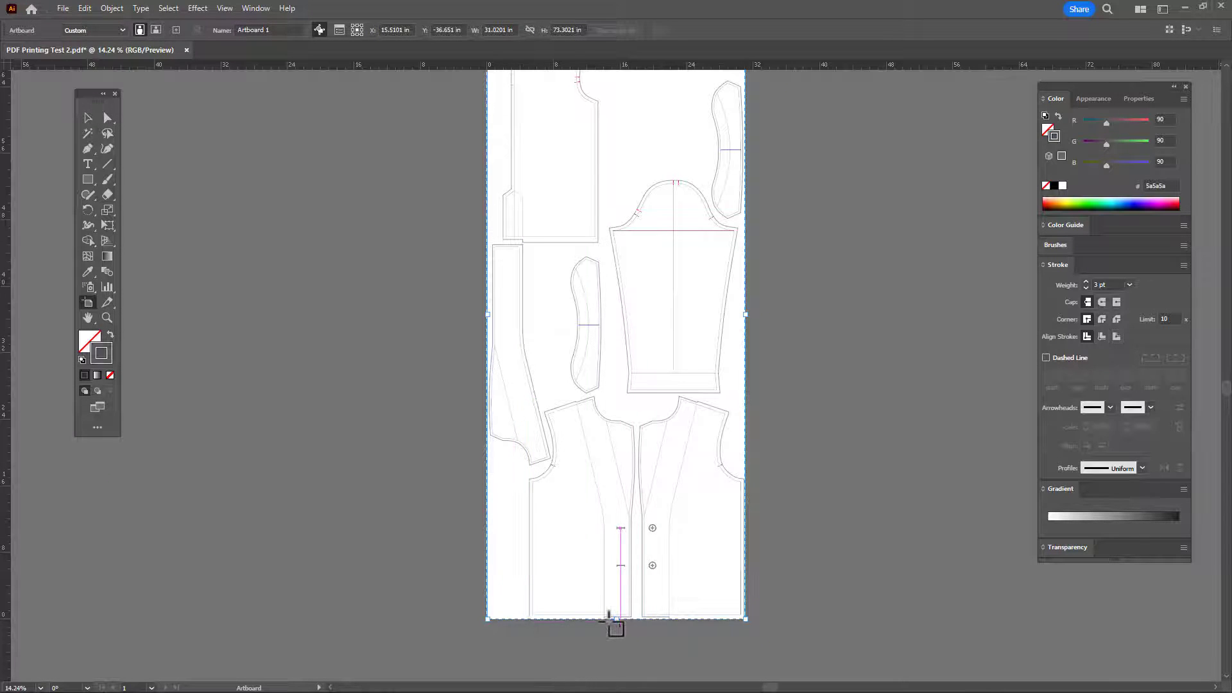
pyautogui.moveTo(616, 619); pyautogui.dragTo(620, 628)
pyautogui.scroll(5, 693, 513)
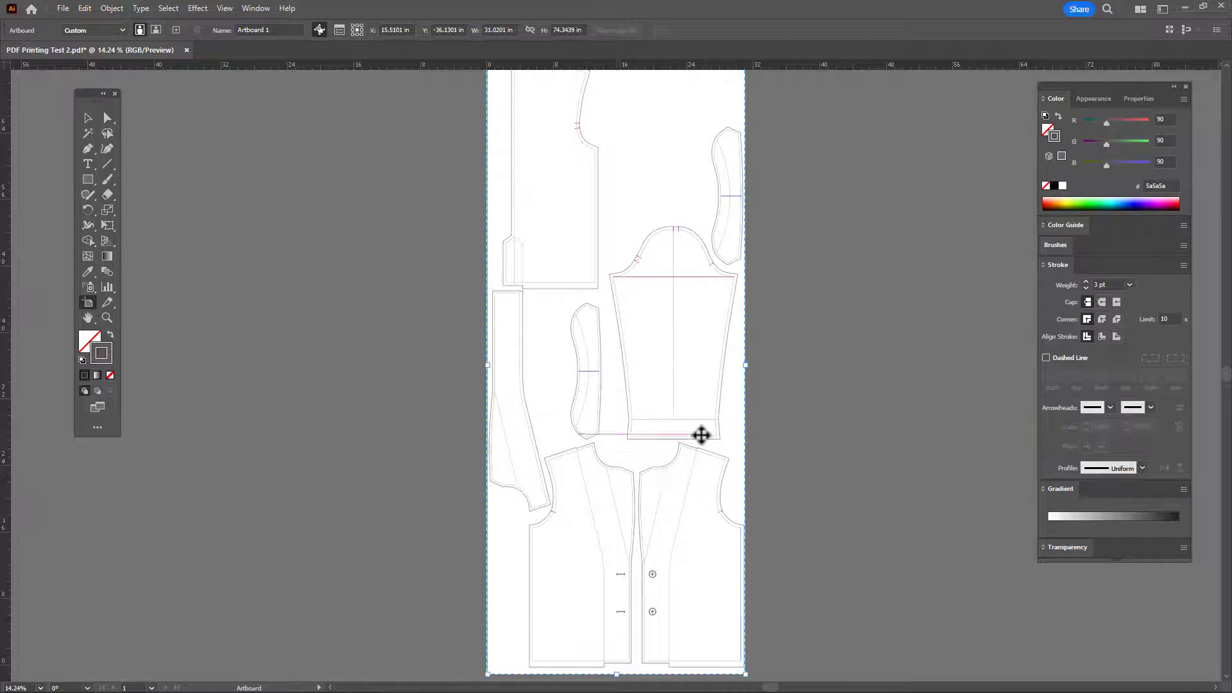
pyautogui.moveTo(626, 131); pyautogui.dragTo(626, 129)
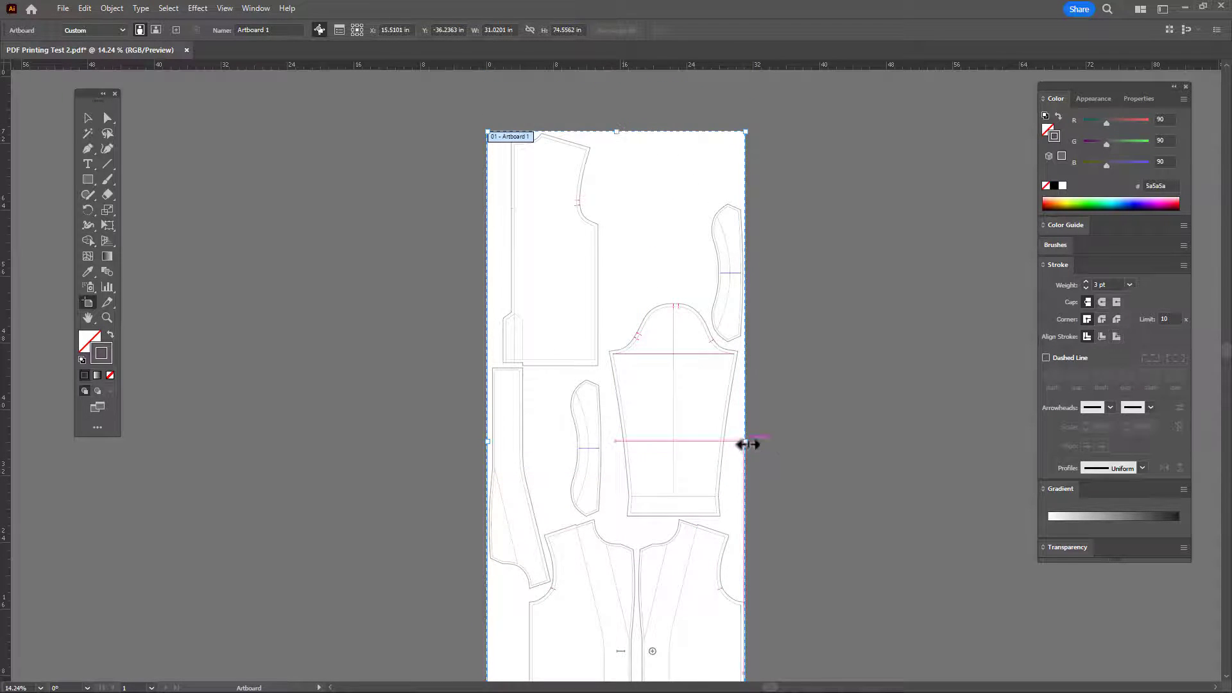
pyautogui.moveTo(747, 442); pyautogui.dragTo(752, 442)
pyautogui.hotkey('ctrl', '0')
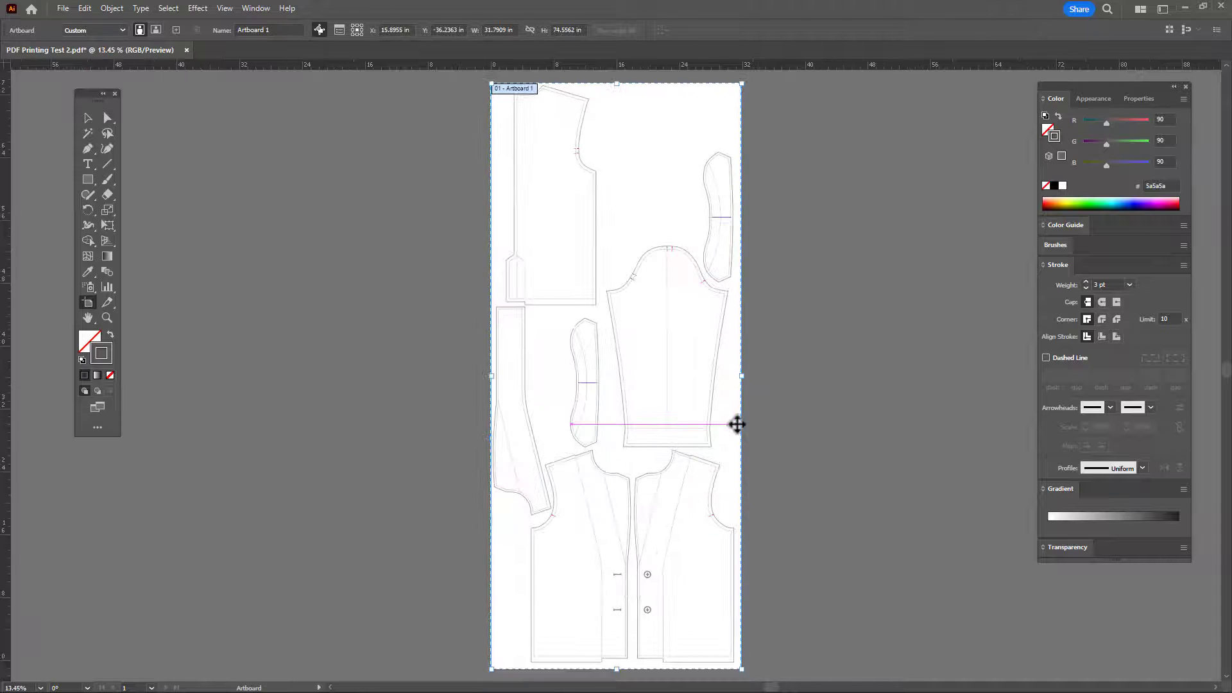
pyautogui.press('Escape')
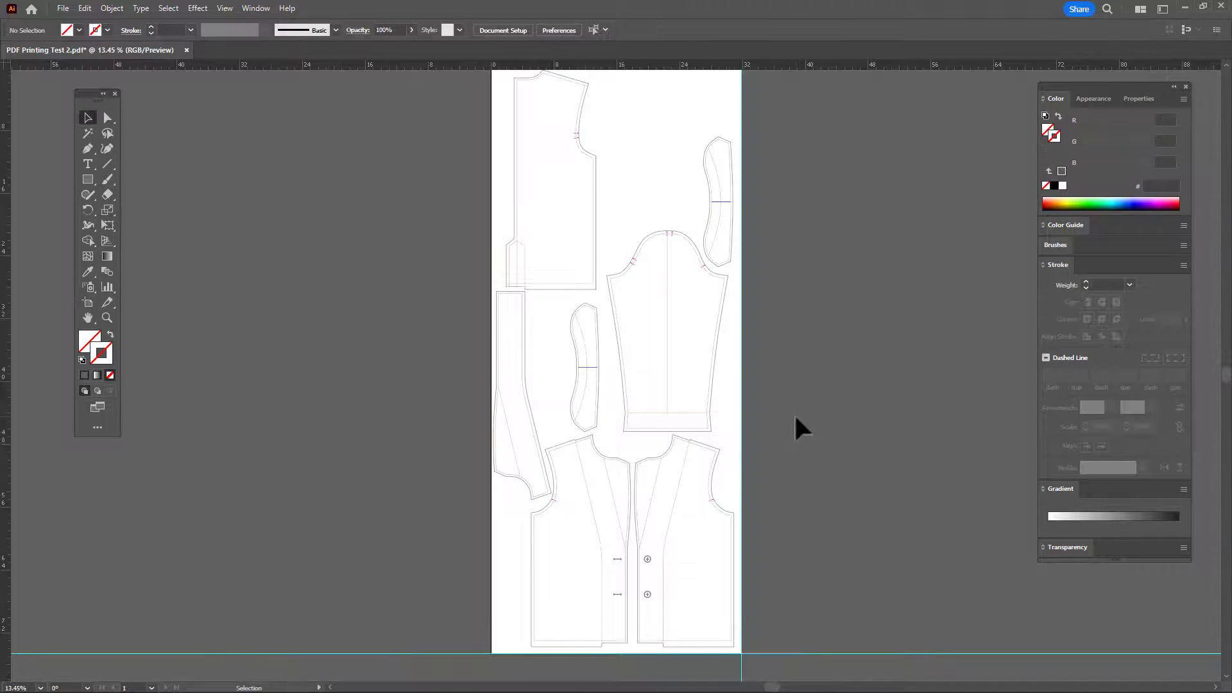
# Step: Start a text label in the empty area above the sleeve and set its font to MinervaModern
pyautogui.click(88, 164)
pyautogui.scroll(1, 513, 302)
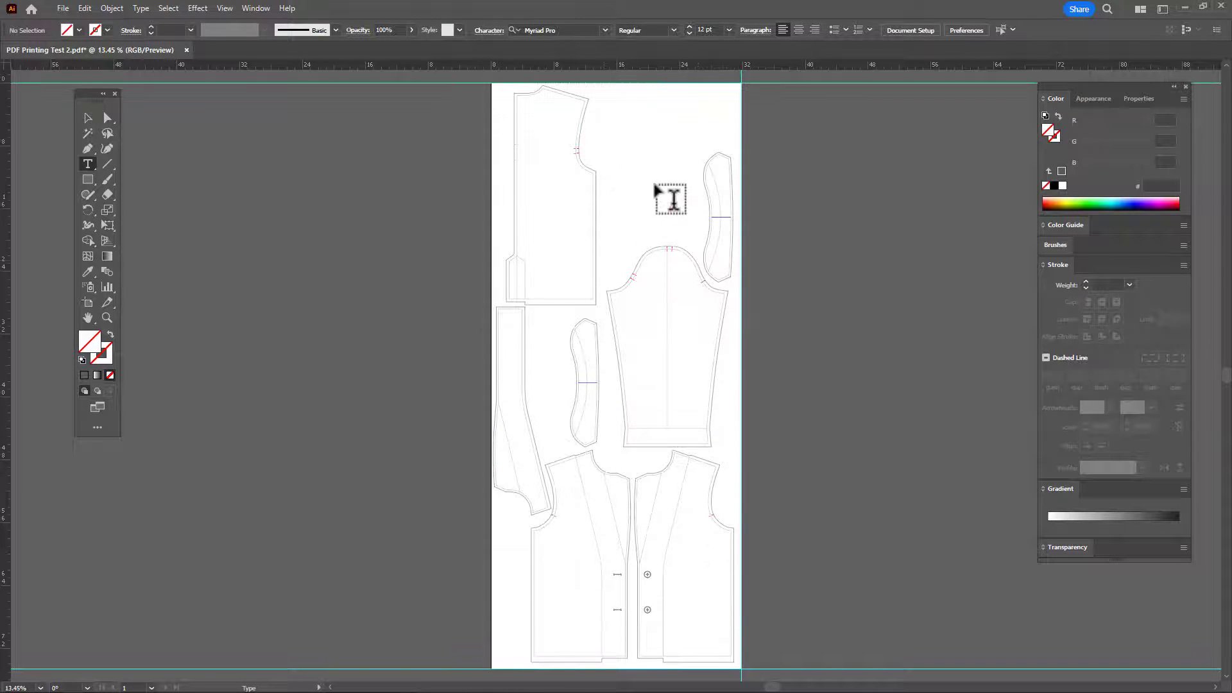
pyautogui.click(630, 139)
pyautogui.click(511, 31)
pyautogui.click(564, 74)
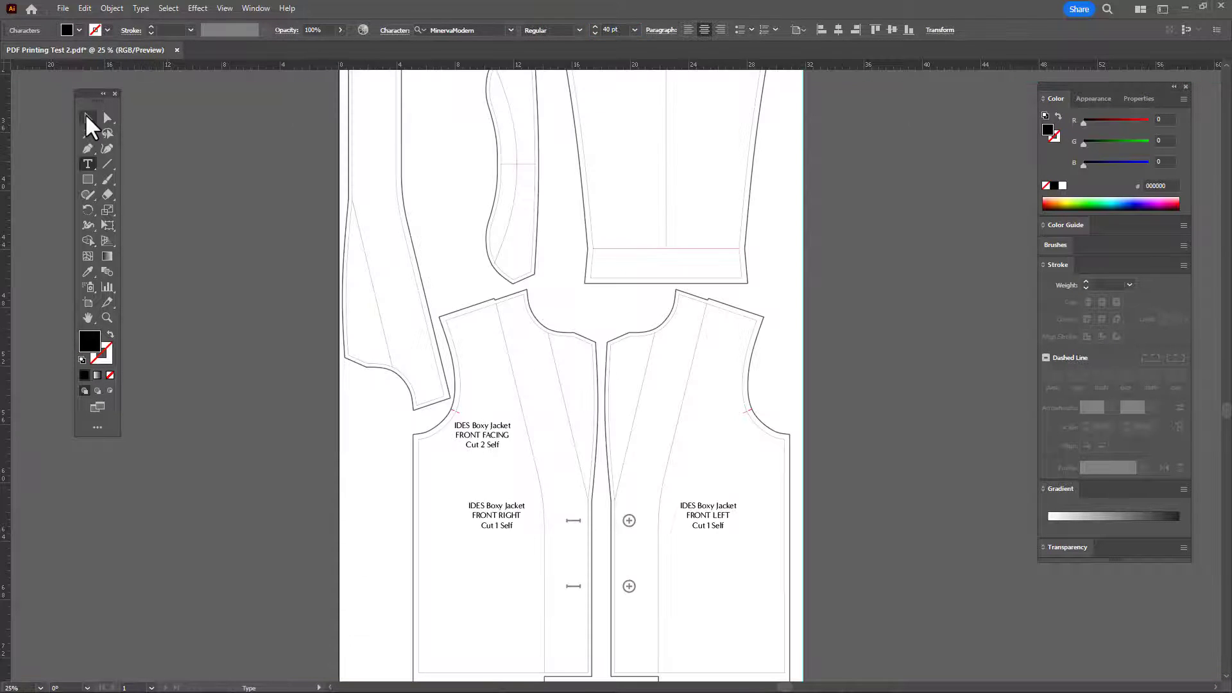
# Step: Rotate the FRONT FACING label upside down and place it on the front facing piece
pyautogui.click(496, 432)
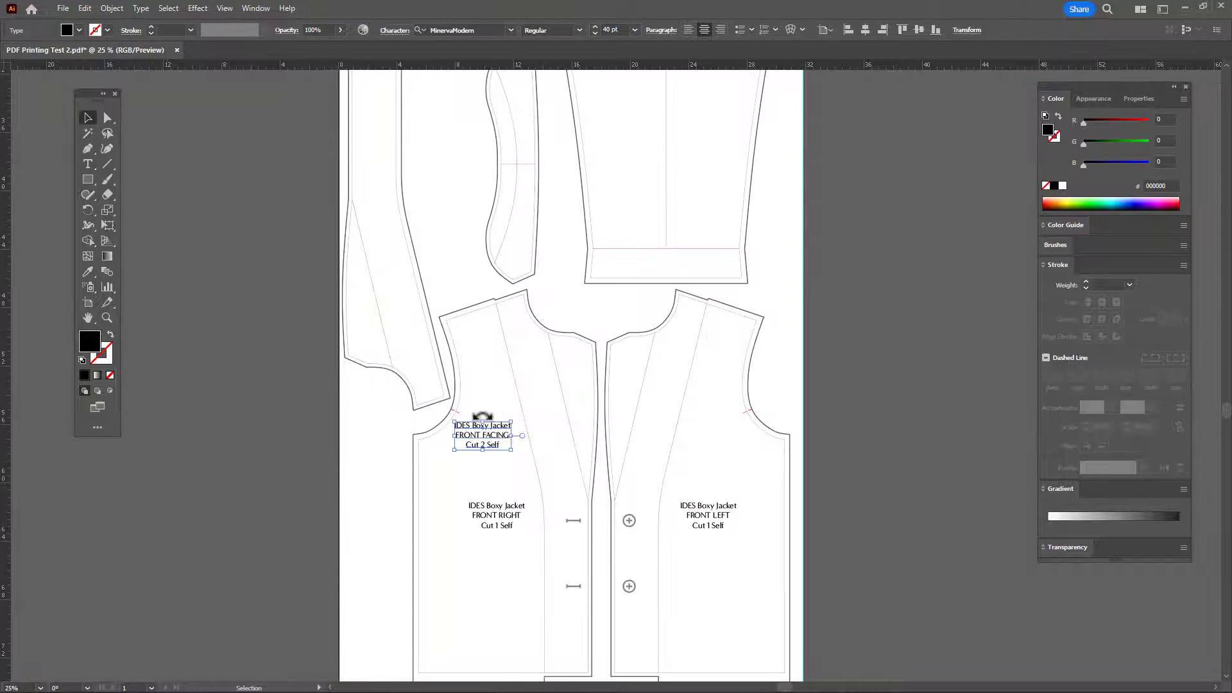
pyautogui.moveTo(483, 421); pyautogui.dragTo(445, 298)
pyautogui.moveTo(444, 299); pyautogui.dragTo(444, 298)
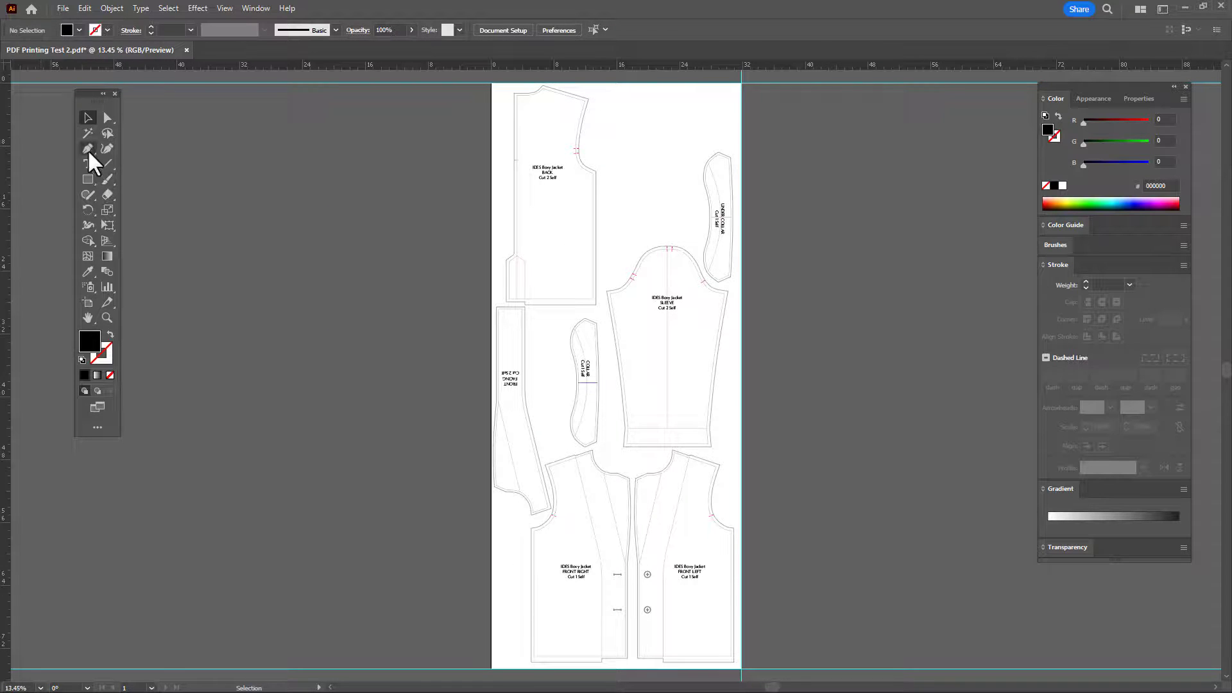
# Step: Draw a vertical grainline with a half arrowhead at each end above the sleeve using the Pen tool
pyautogui.click(88, 149)
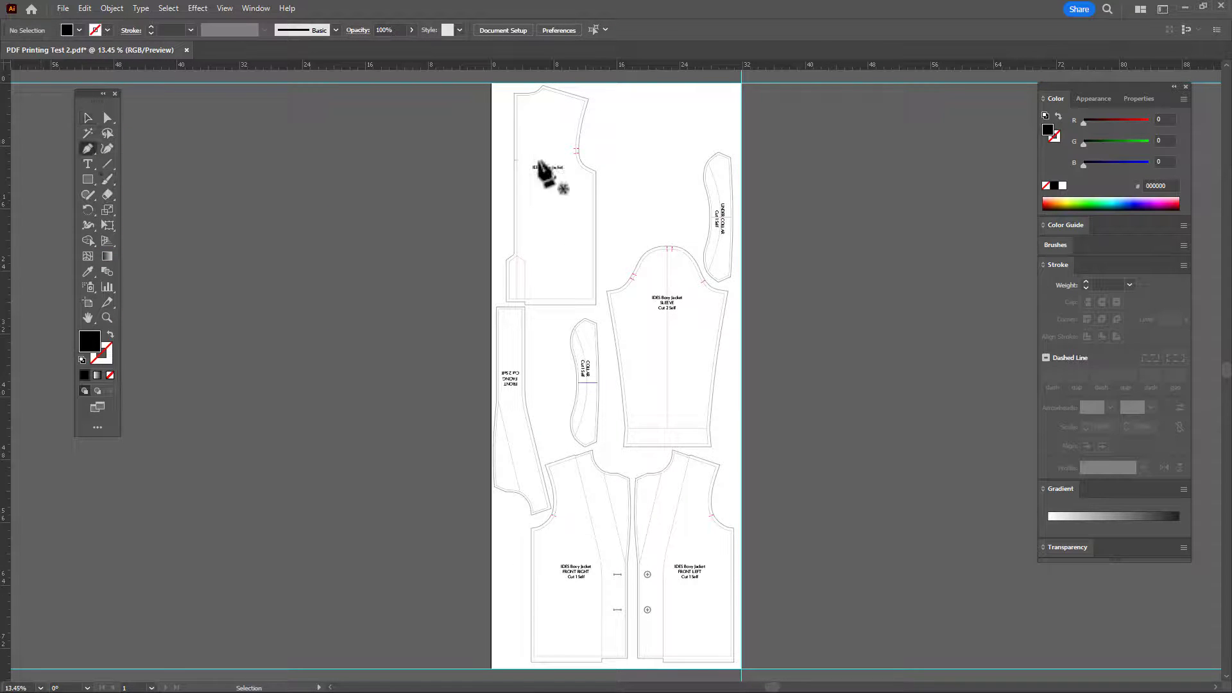
pyautogui.click(644, 128)
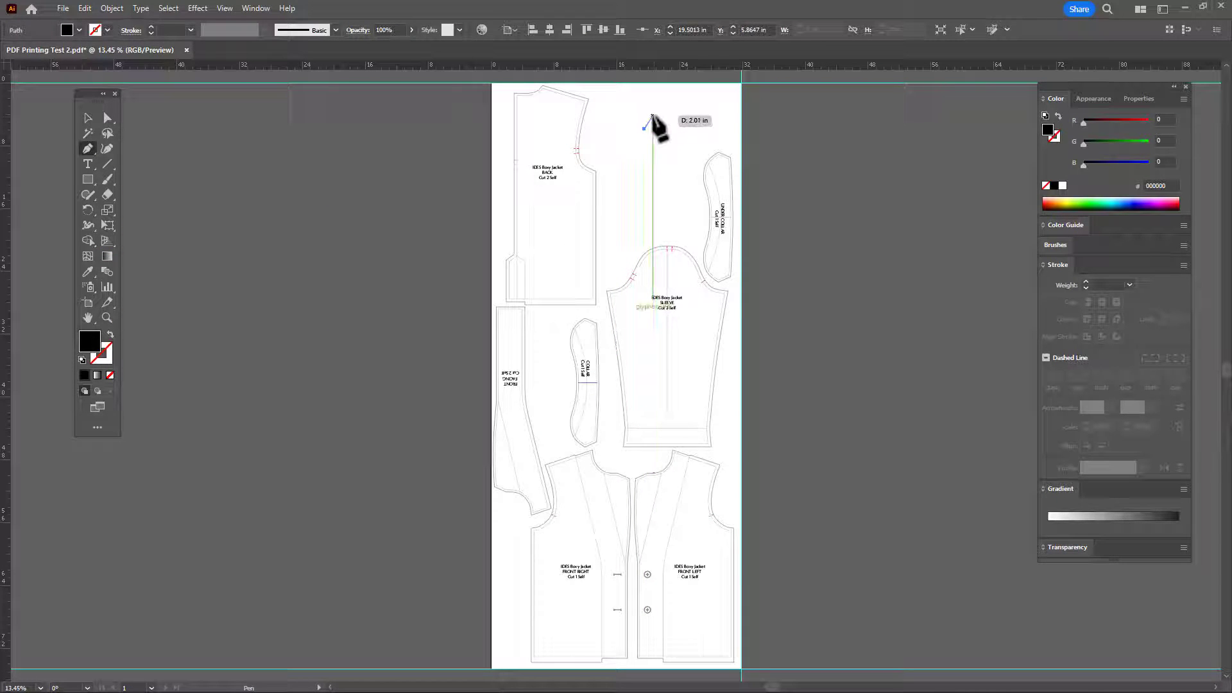
pyautogui.click(652, 115)
pyautogui.click(653, 198)
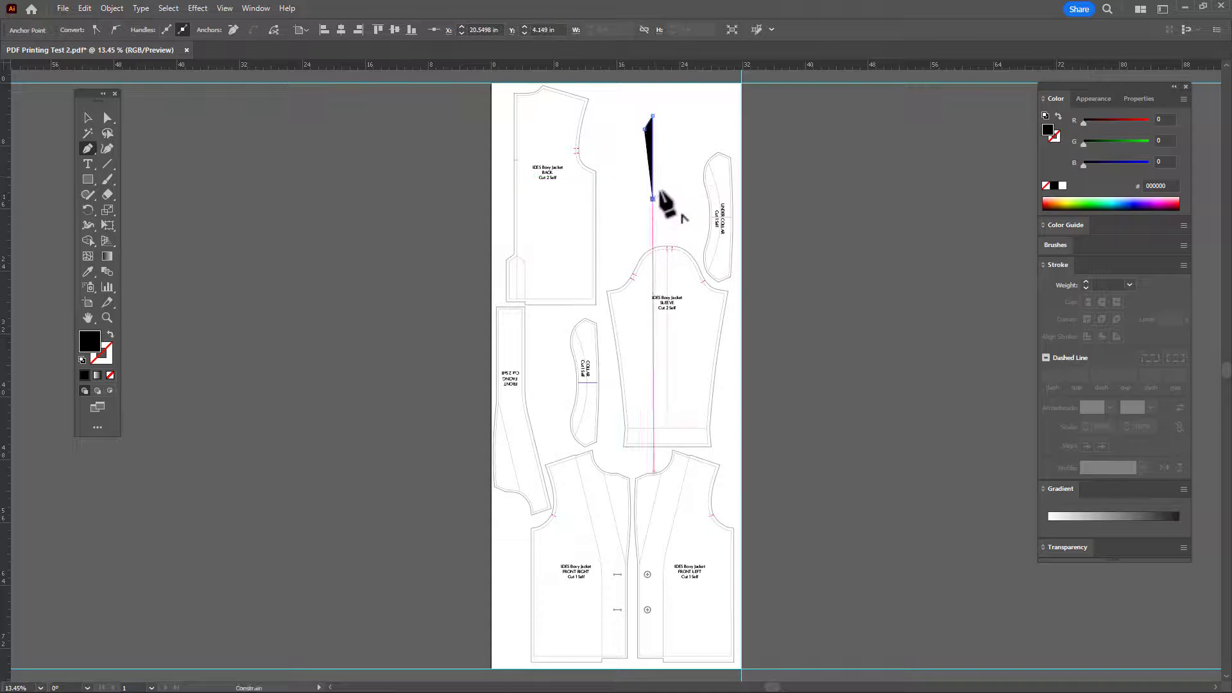
pyautogui.click(661, 188)
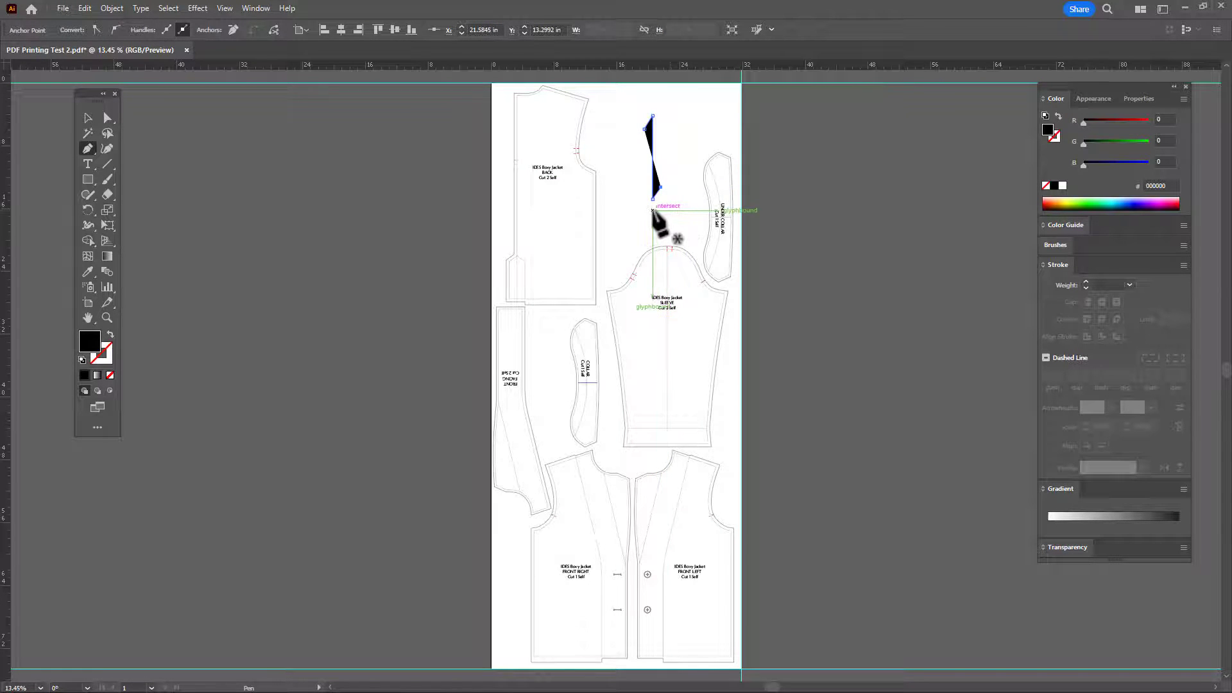
# Step: Copy the unfilled 3 pt cutting line style onto the grainline with the Eyedropper and deselect it
pyautogui.press('i')
pyautogui.click(616, 202)
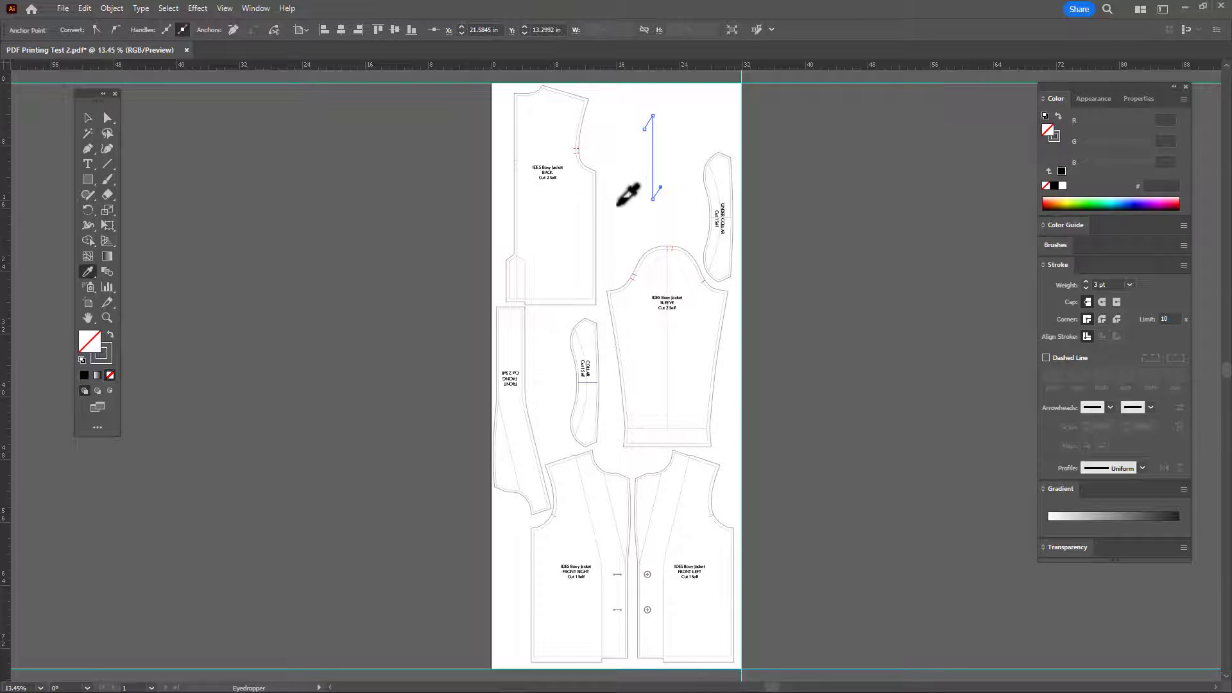
pyautogui.press('v')
pyautogui.click(406, 236)
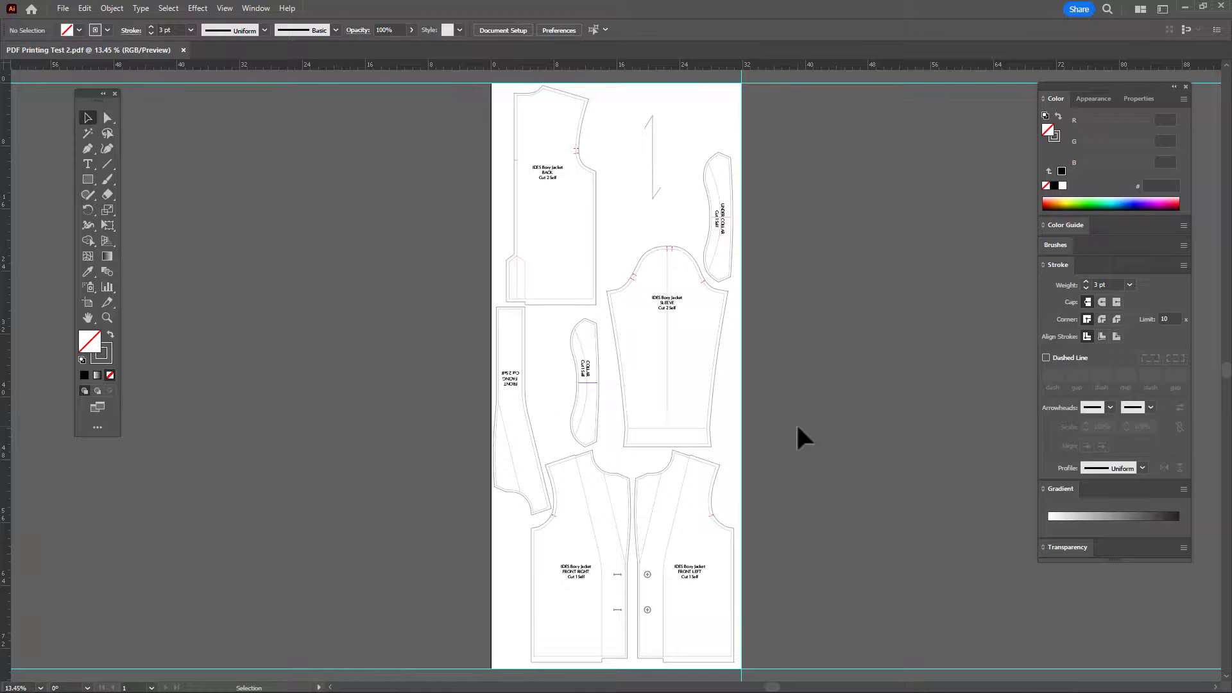
# Step: Open the print setup, choose Letter media and Tile Full Pages scaling to preview the tiling, and close it without printing
pyautogui.click(63, 9)
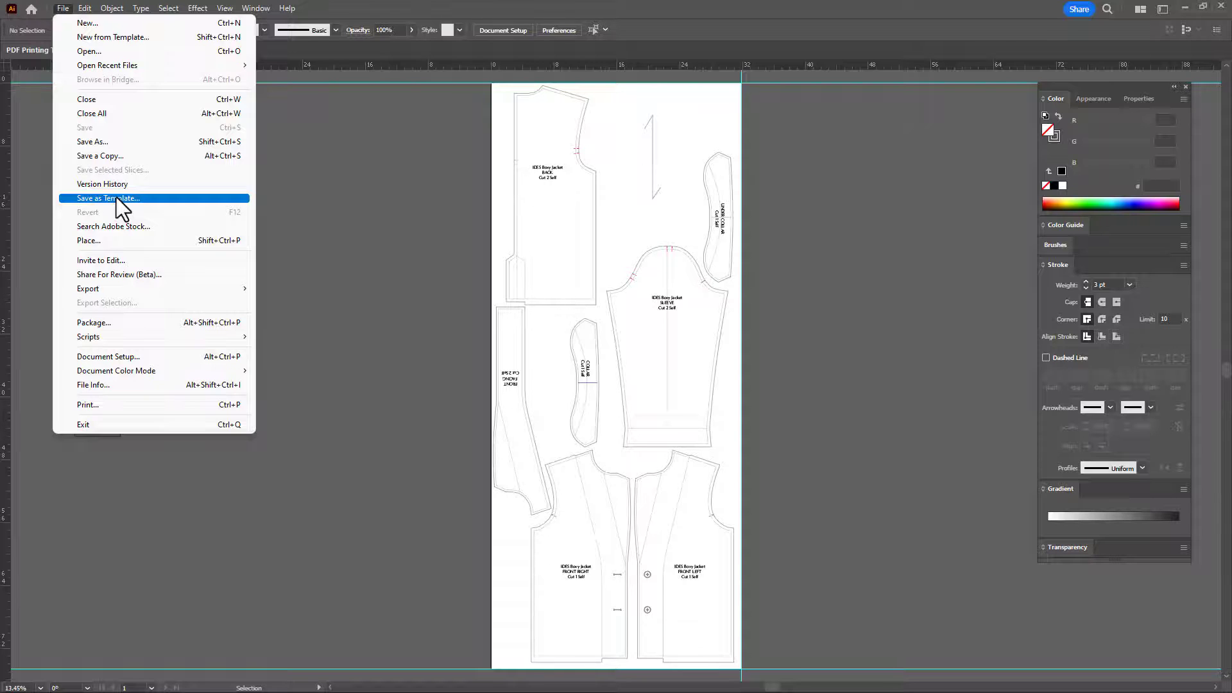
pyautogui.click(129, 400)
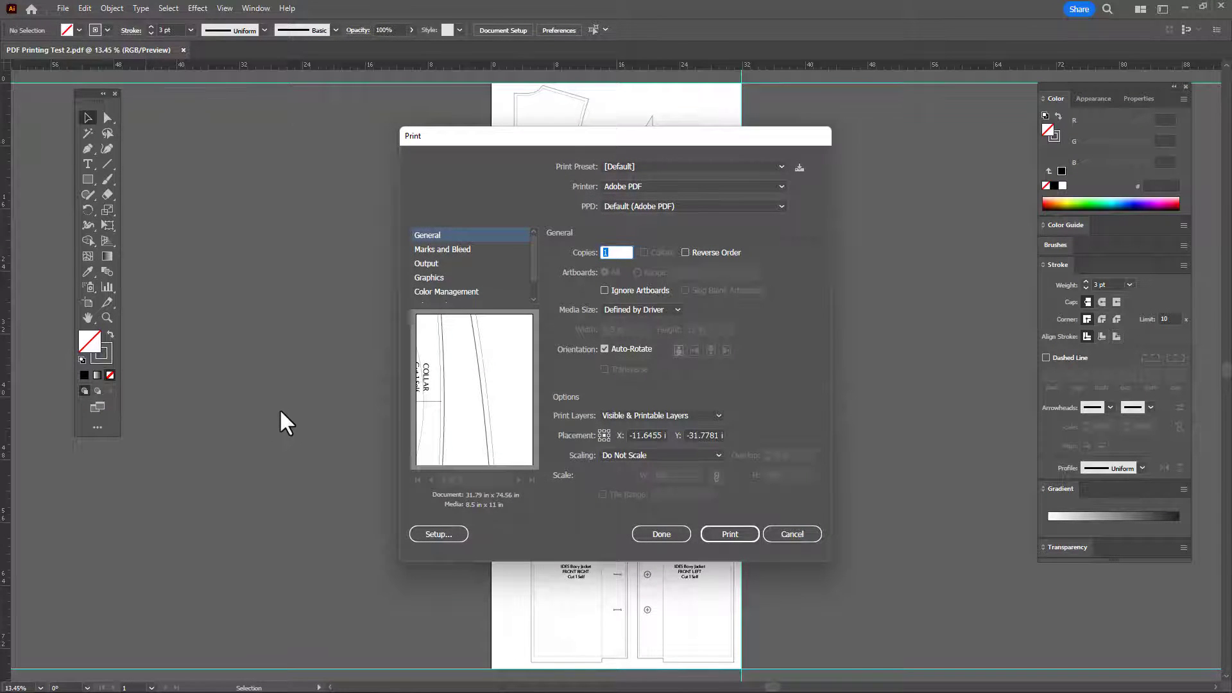
pyautogui.click(635, 309)
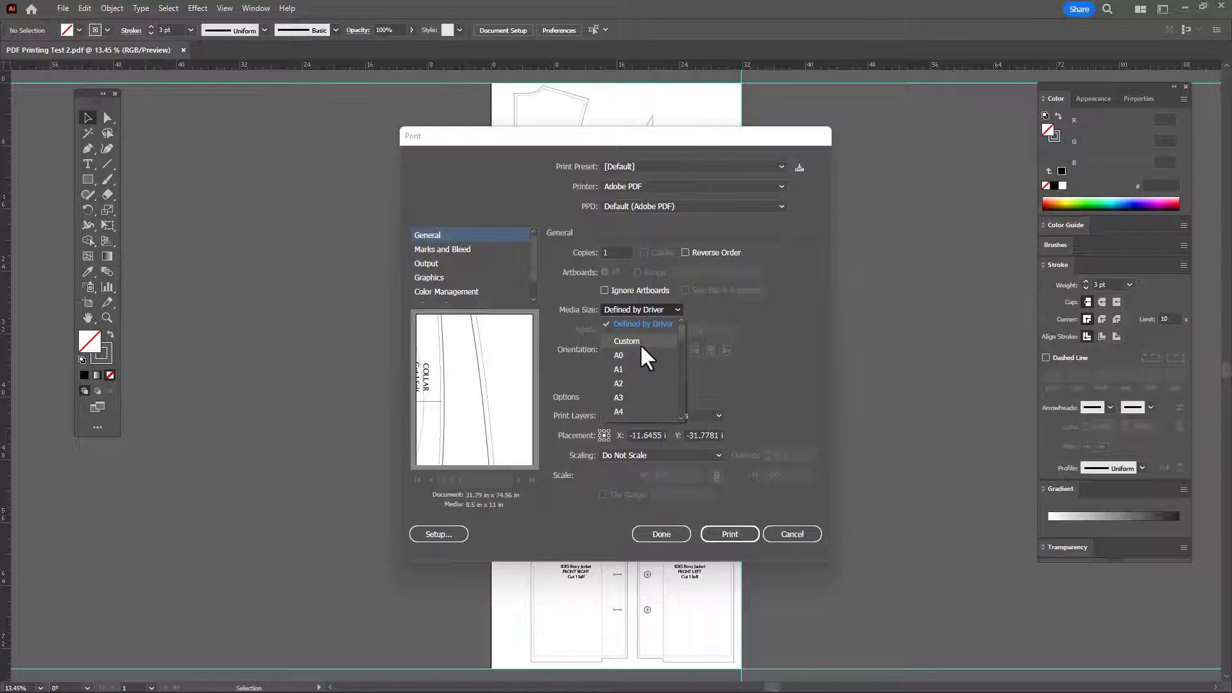
pyautogui.scroll(-6, 641, 342)
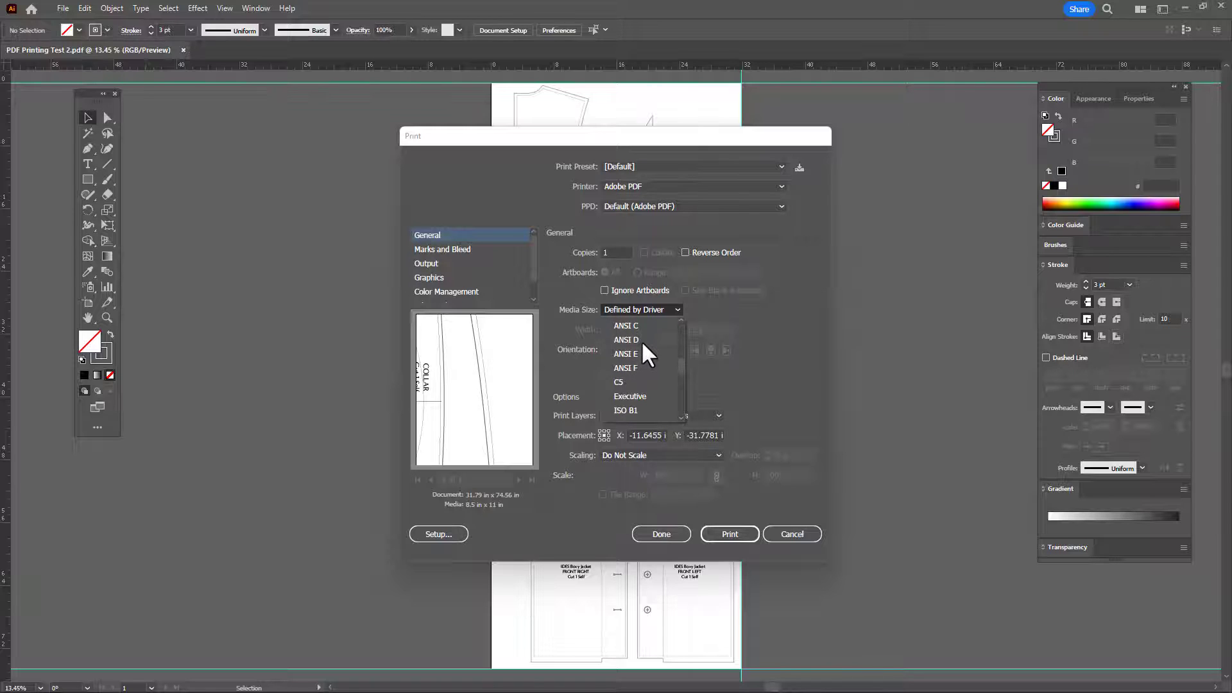
pyautogui.scroll(-5, 645, 367)
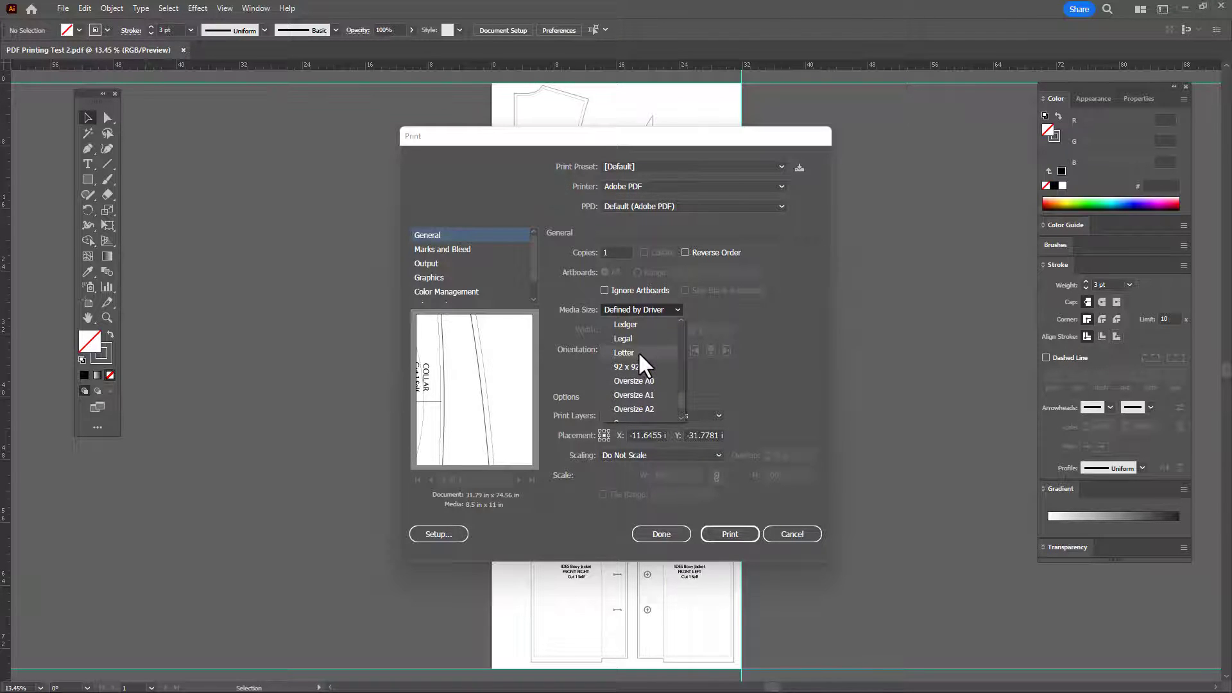
pyautogui.click(639, 353)
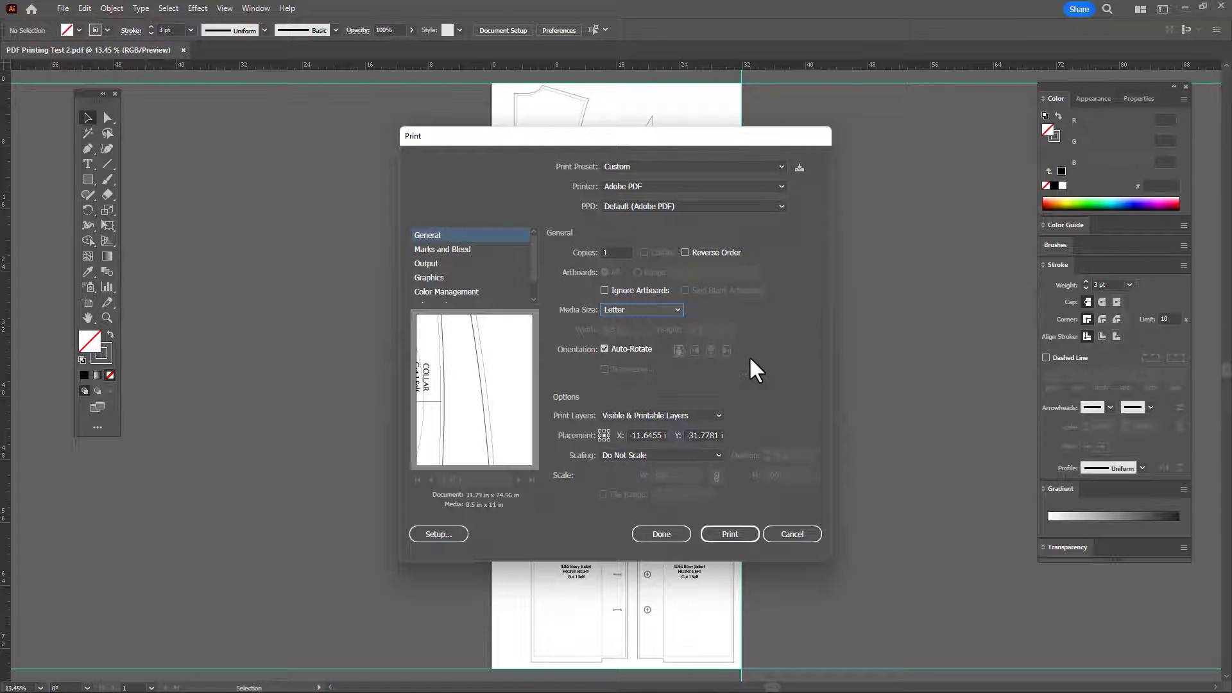
pyautogui.click(715, 453)
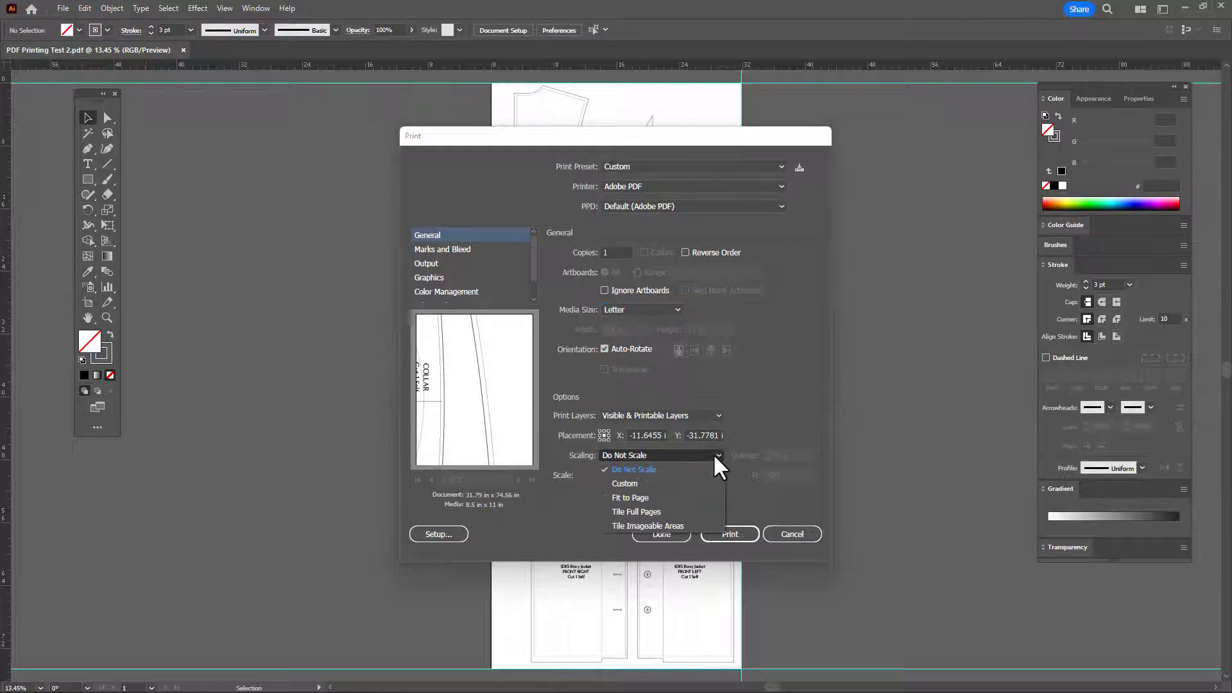
pyautogui.click(664, 510)
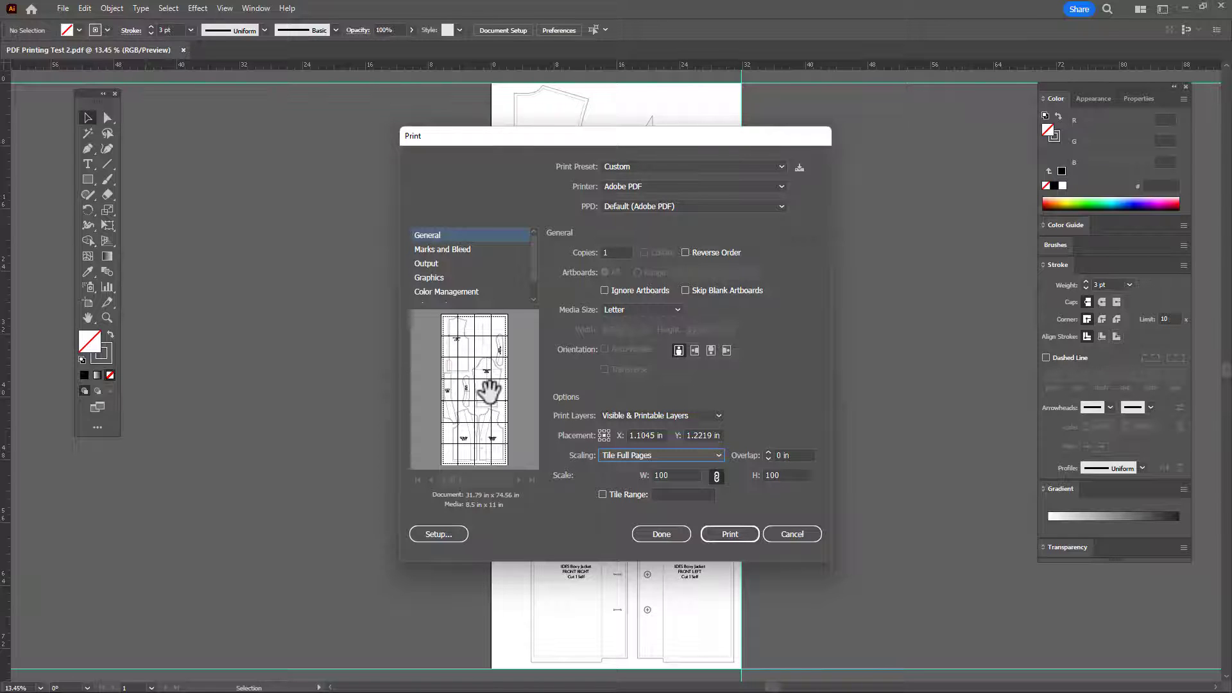
pyautogui.click(810, 534)
# Step: Move the under collar piece with its label up to the top edge of the artboard
pyautogui.click(730, 174)
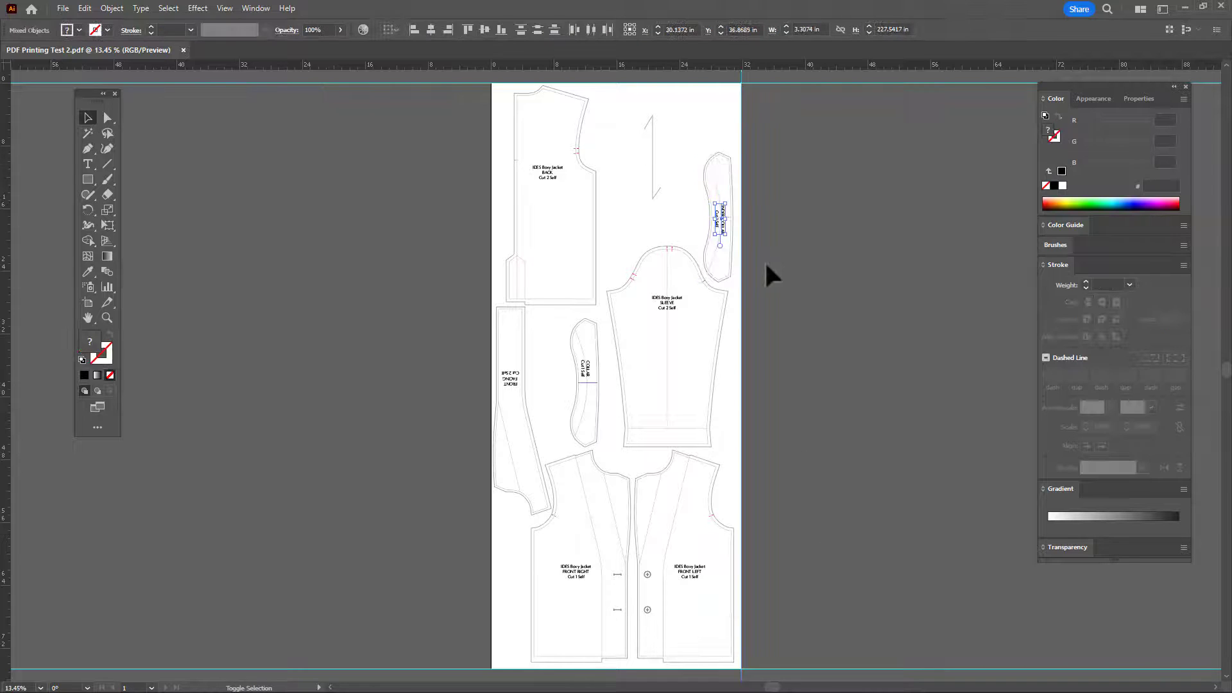
pyautogui.scroll(2, 765, 260)
pyautogui.moveTo(738, 312); pyautogui.dragTo(730, 241)
# Step: Select the complete sleeve piece with its label and shift it slightly toward the artboard's right edge
pyautogui.click(669, 409)
pyautogui.click(671, 412)
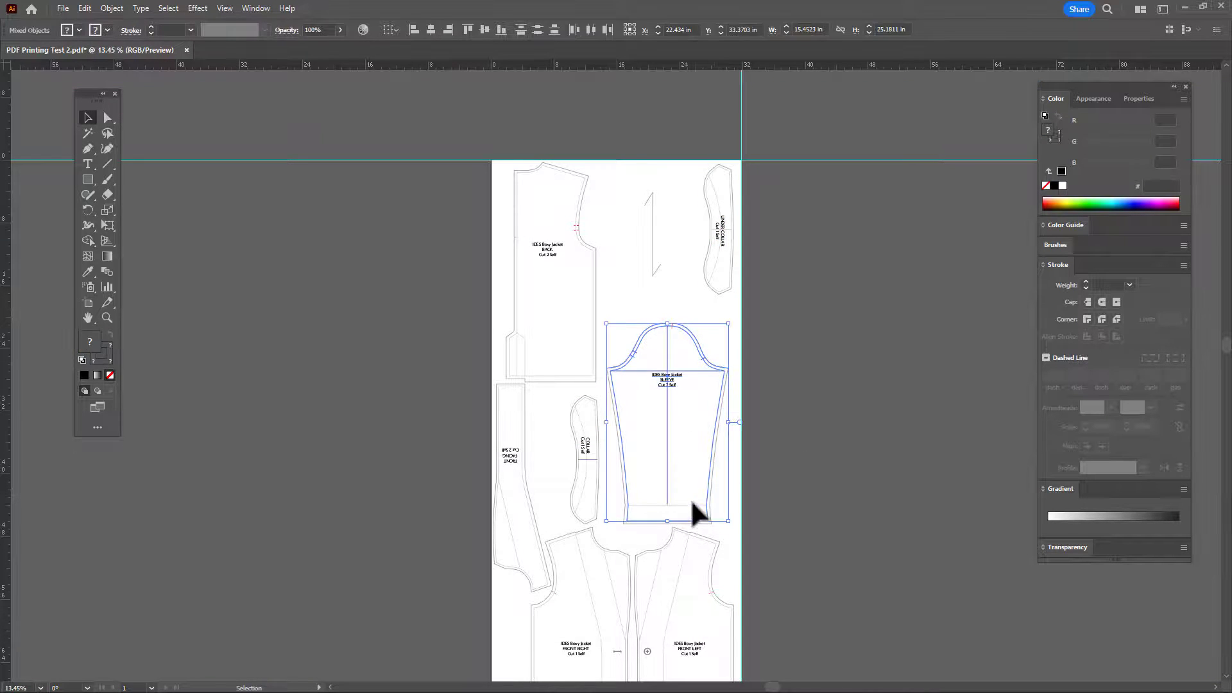
pyautogui.scroll(-1, 642, 385)
pyautogui.moveTo(605, 302); pyautogui.dragTo(735, 459)
# Step: Move the collar piece with its label up beside the under collar
pyautogui.click(795, 515)
pyautogui.click(596, 498)
pyautogui.moveTo(606, 462); pyautogui.dragTo(671, 248)
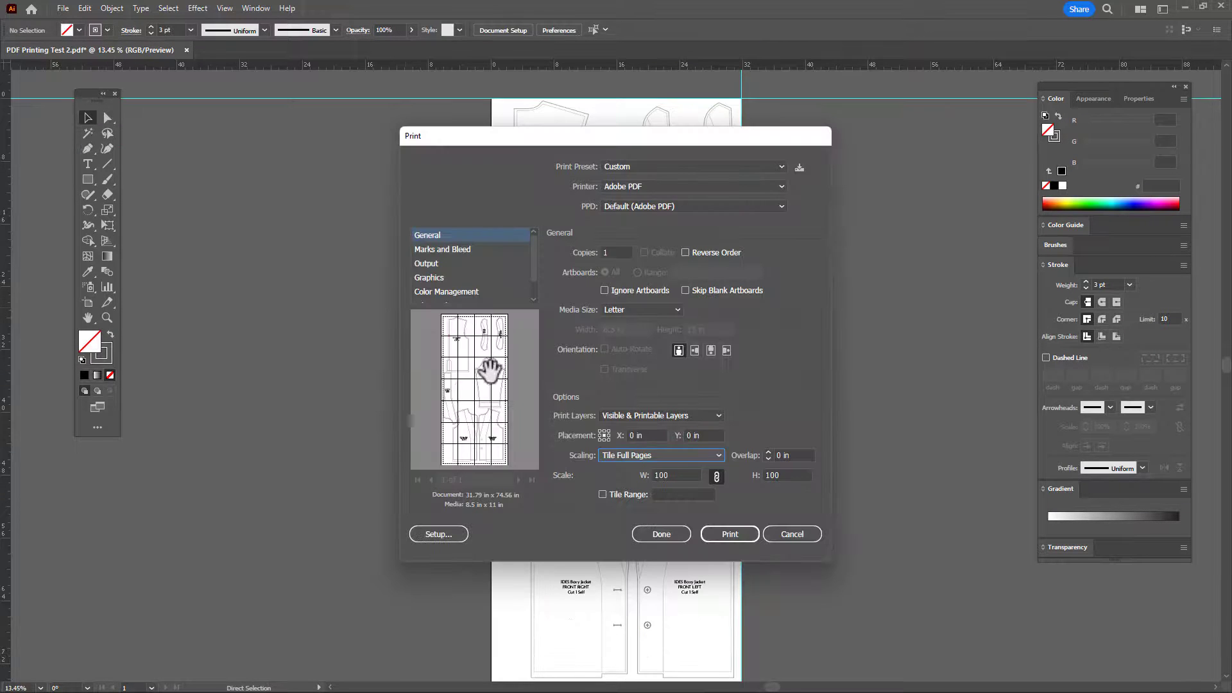
# Step: Shift the artwork in the tiled print preview to a placement of X 1.6314 in and Y 1.6314 in
pyautogui.moveTo(494, 374); pyautogui.dragTo(495, 385)
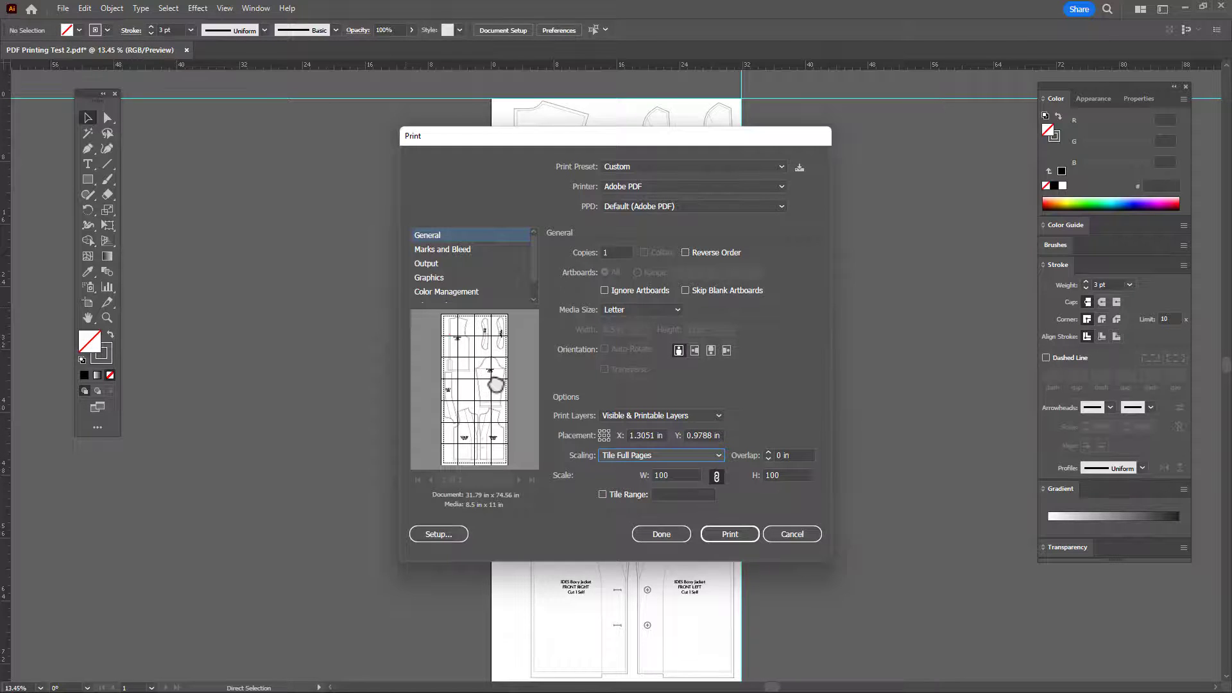
pyautogui.moveTo(496, 386); pyautogui.dragTo(494, 384)
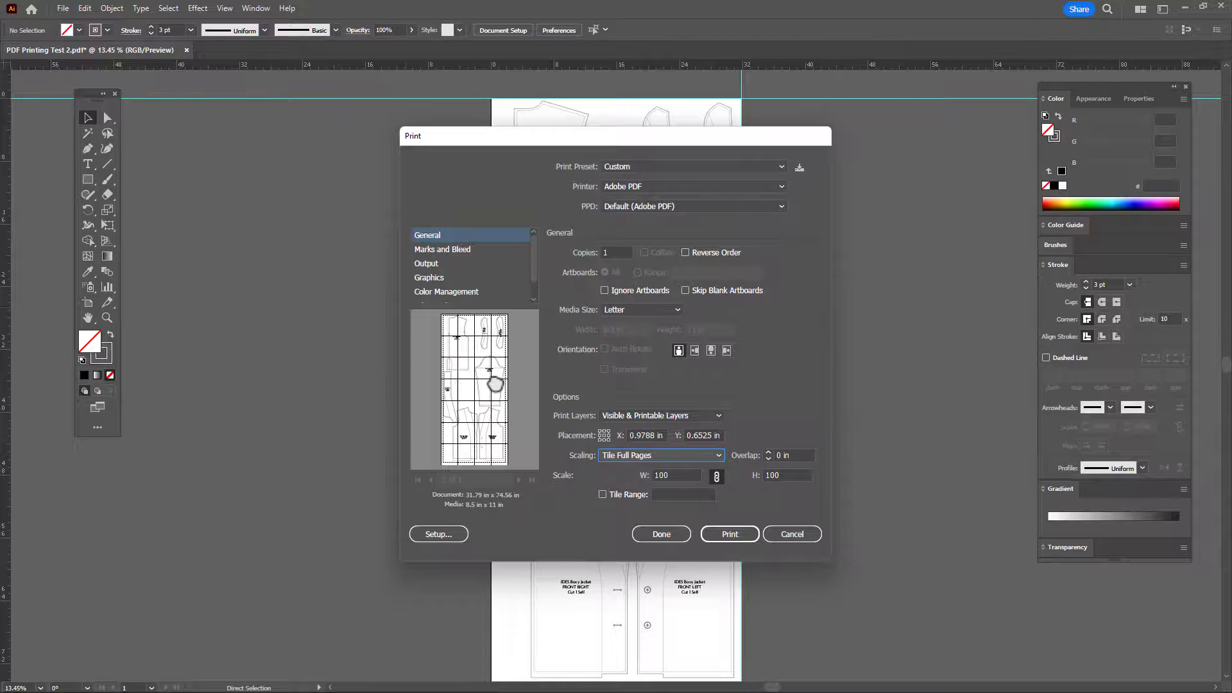
pyautogui.moveTo(495, 384); pyautogui.dragTo(496, 386)
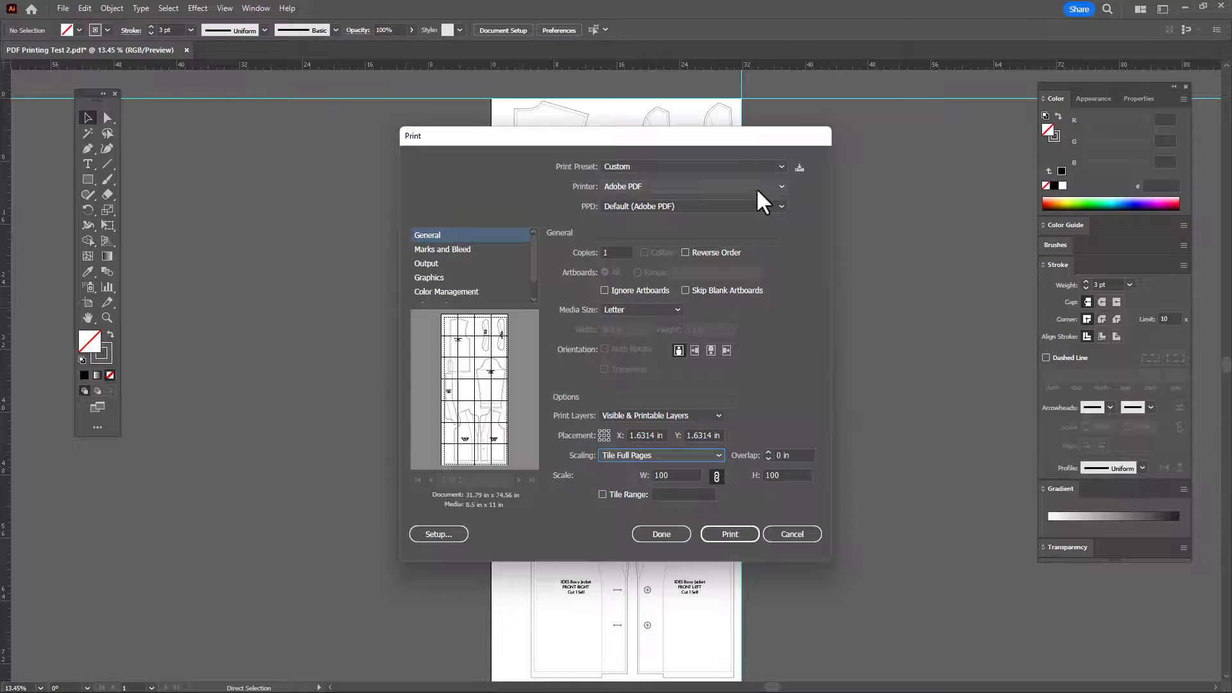
# Step: Print the tiled pattern to Adobe PDF and save it as PDF Printing Test 2.pdf
pyautogui.click(736, 538)
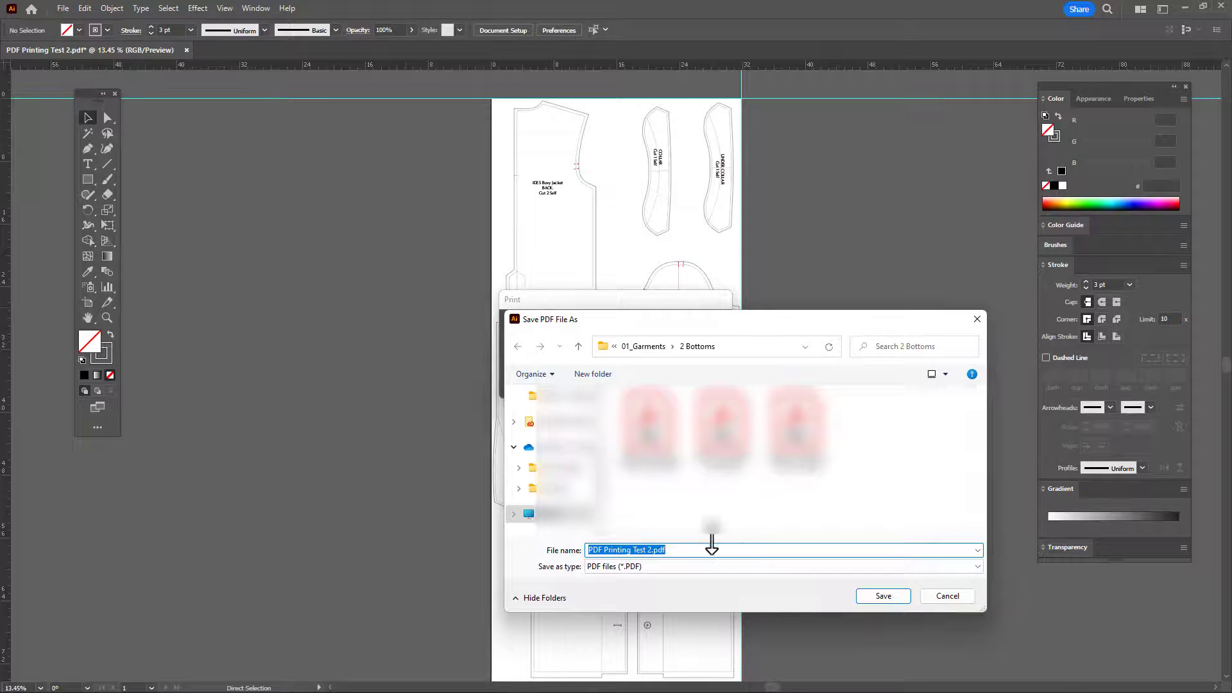
pyautogui.scroll(5, 558, 449)
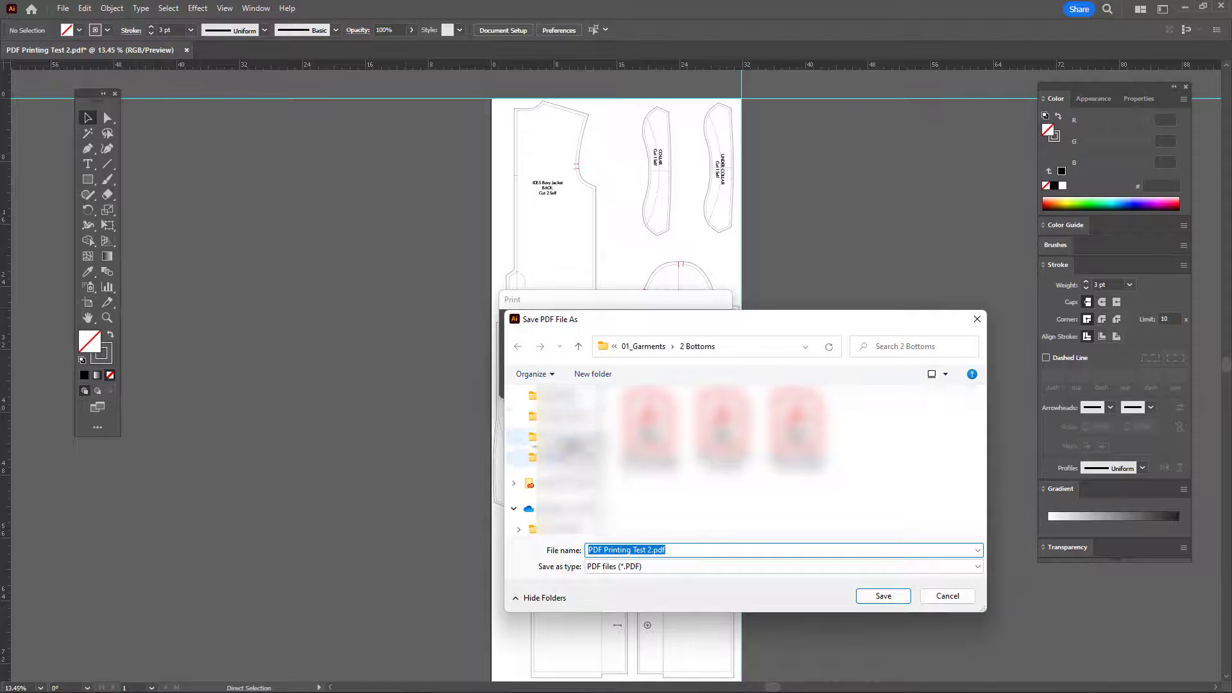
pyautogui.click(898, 598)
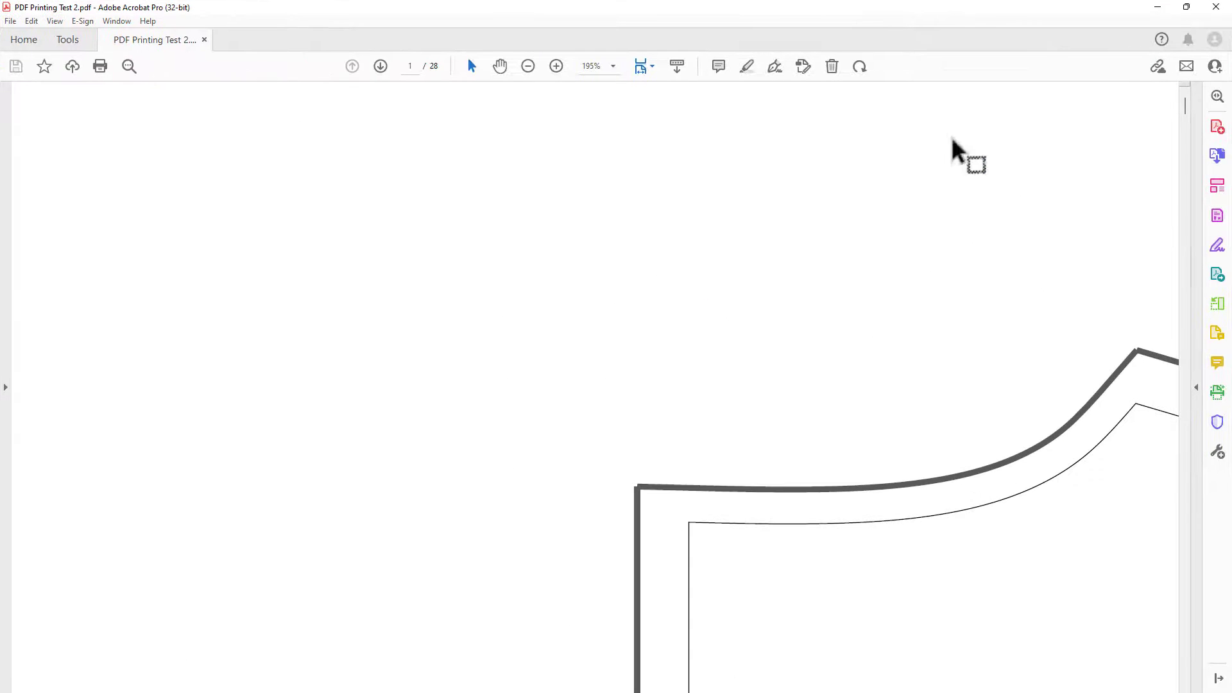
# Step: Show the tiled PDF in Acrobat's Organize Pages view and look through all page thumbnails
pyautogui.click(1218, 303)
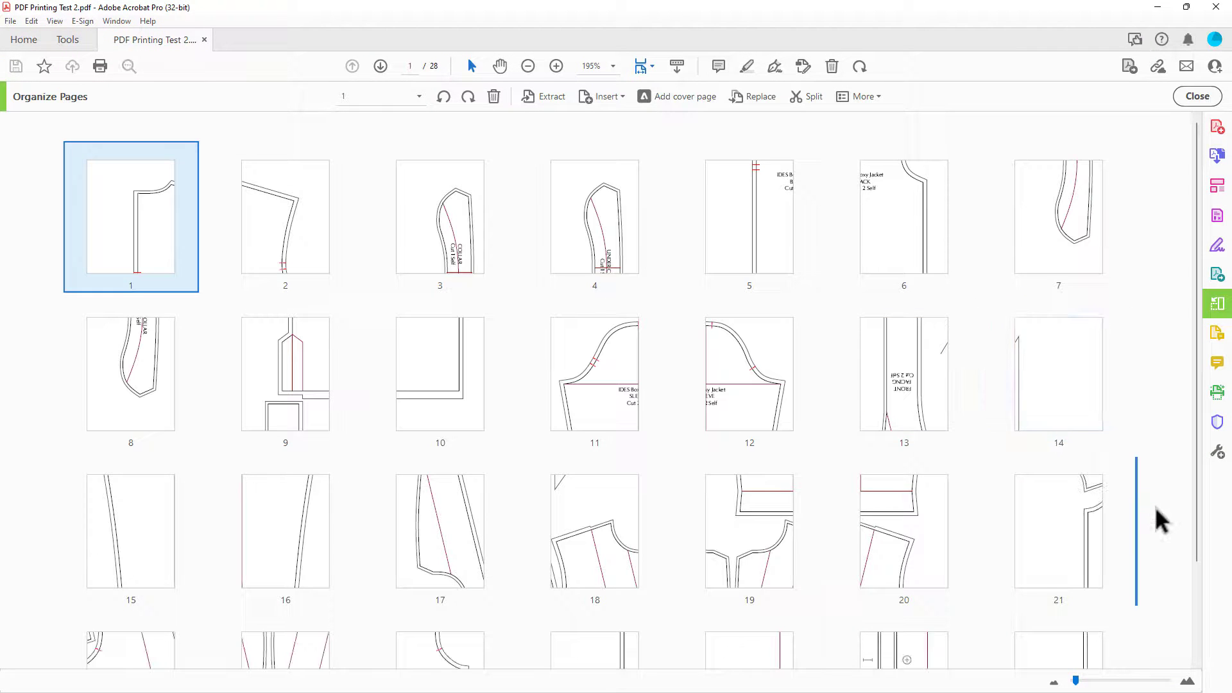
pyautogui.click(1154, 506)
pyautogui.scroll(-3, 1181, 475)
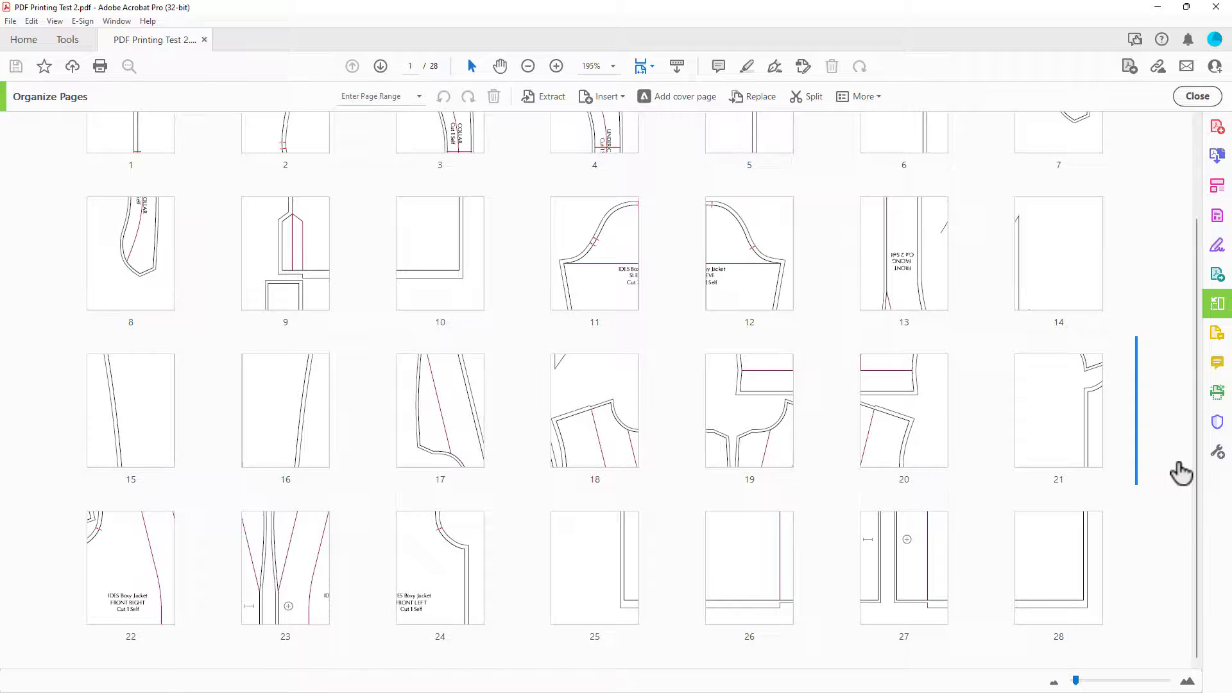
pyautogui.scroll(3, 1181, 474)
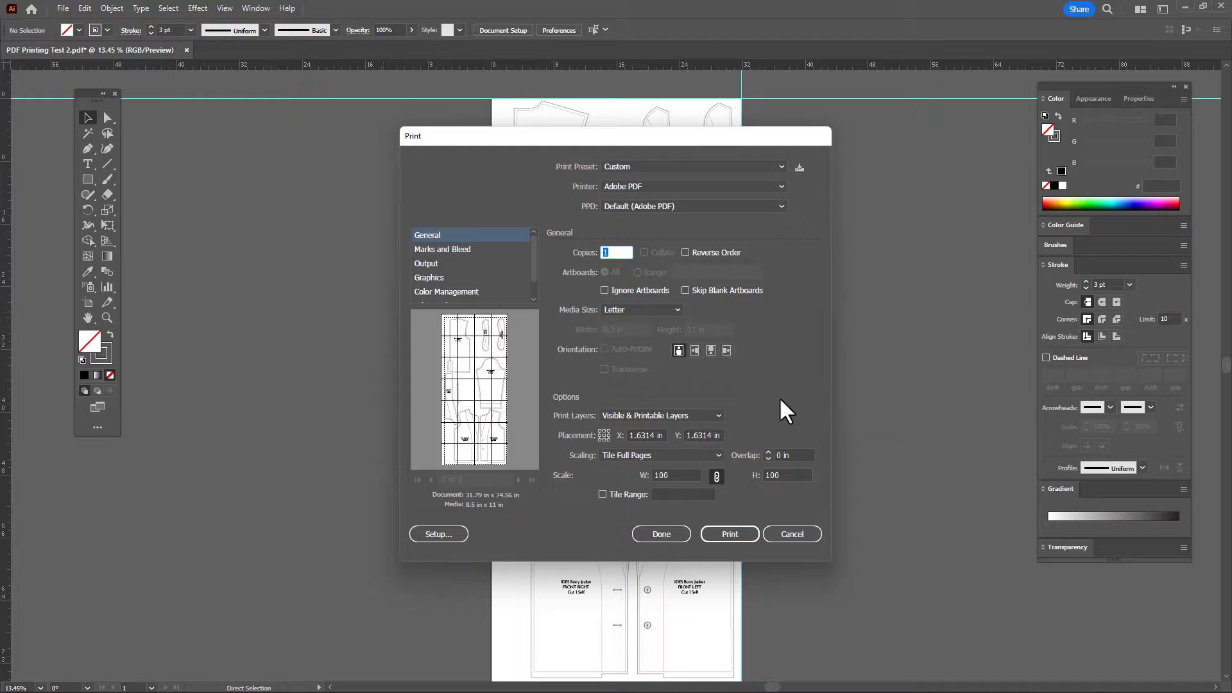
# Step: Try a tile overlap of 0.125 in in Illustrator's print setup, reset it to 0 in, and cancel the setup
pyautogui.click(768, 452)
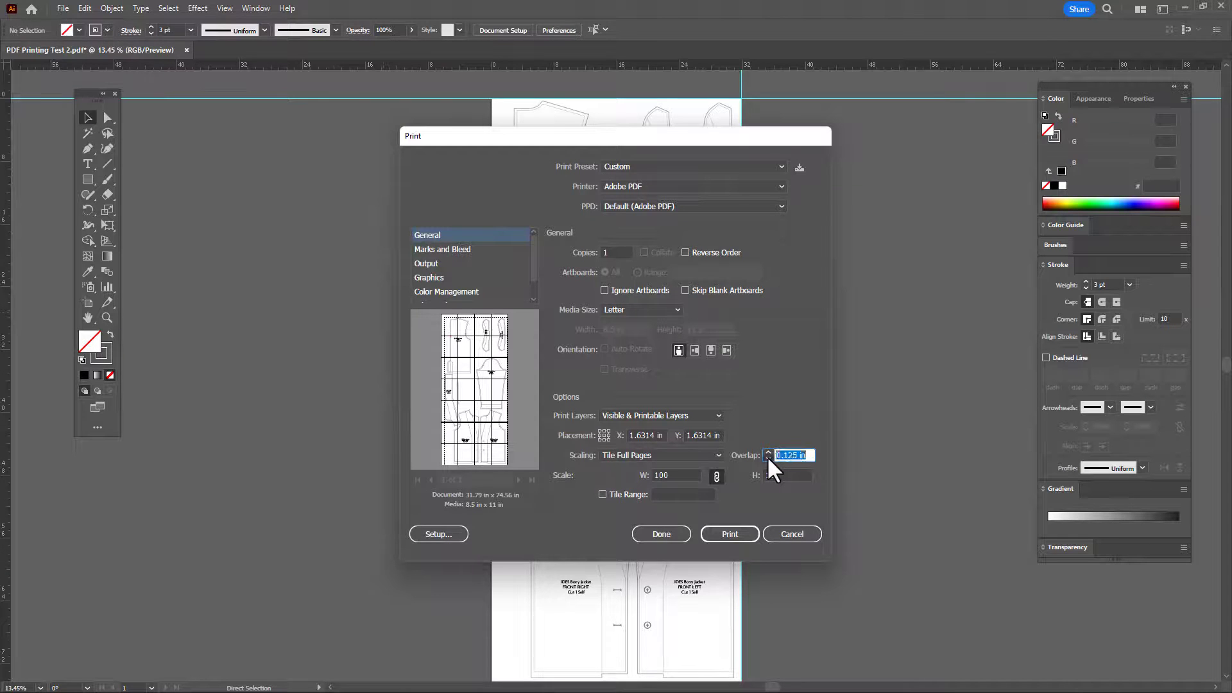
pyautogui.click(768, 458)
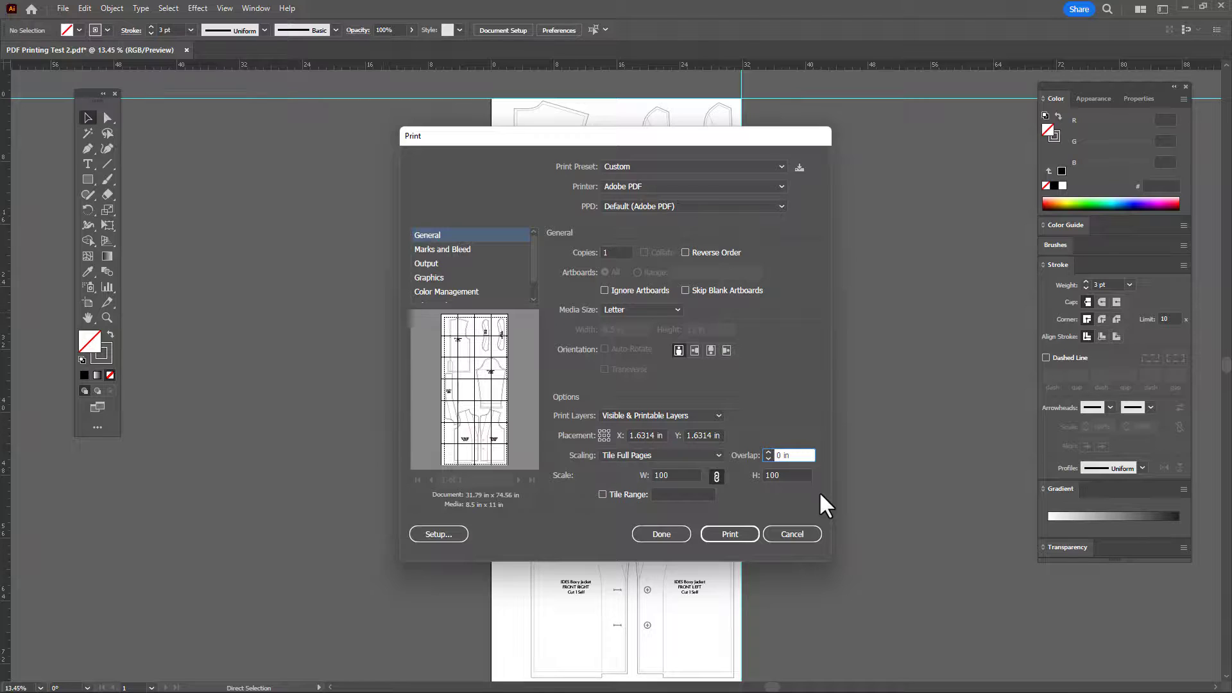
pyautogui.click(807, 535)
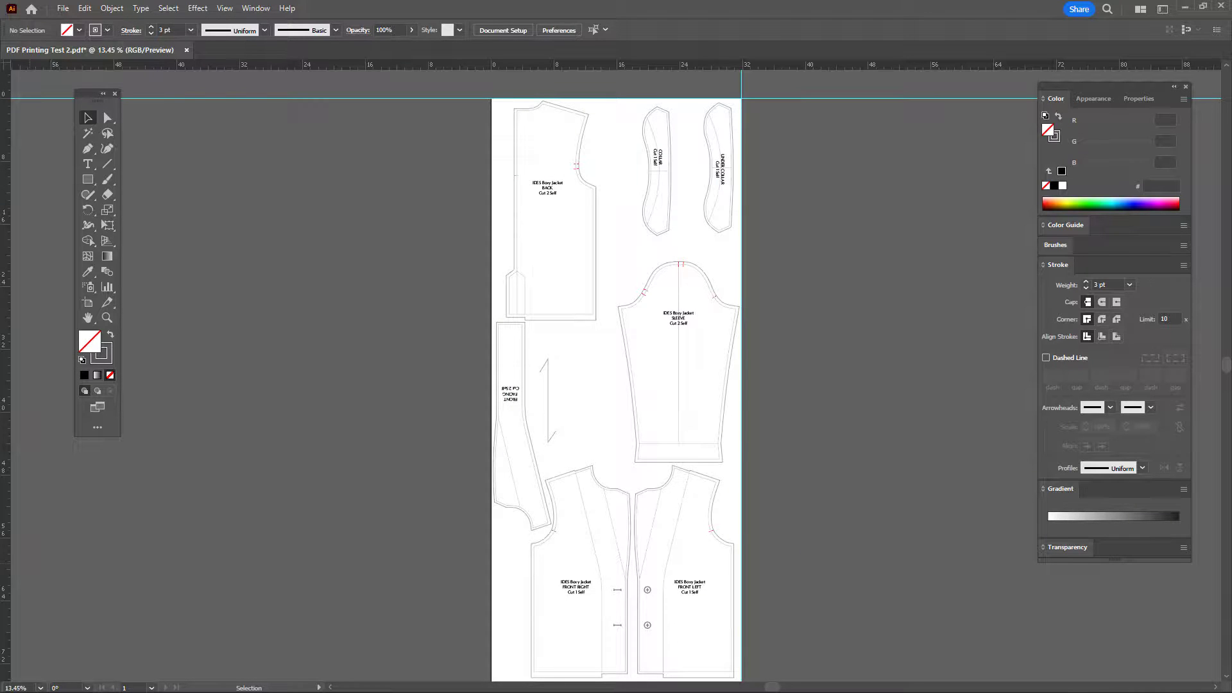